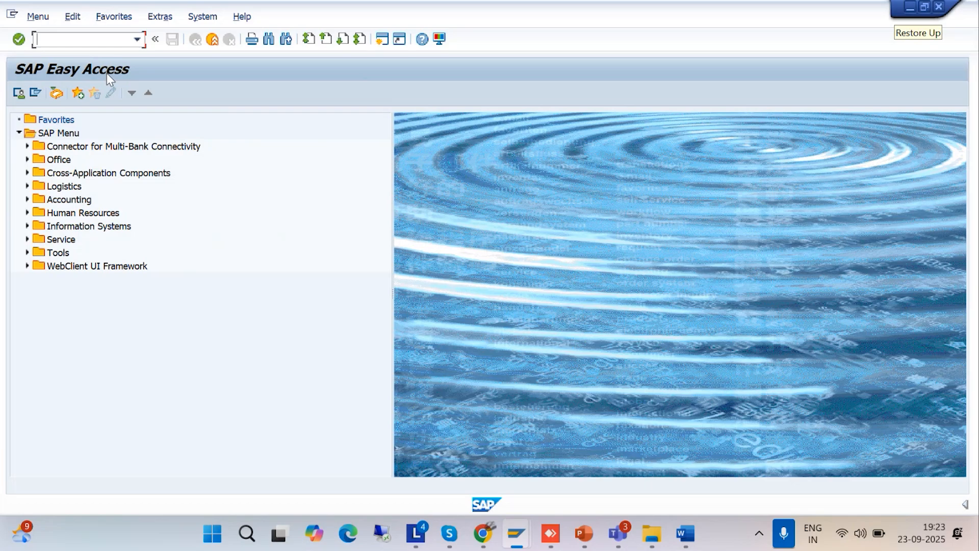
Open the FB60 invoice transaction from the Accounts Payable document entry folder under Financial Accounting.
{"action": "left_click", "coordinate": [28, 200]}
{"action": "left_click", "coordinate": [36, 213]}
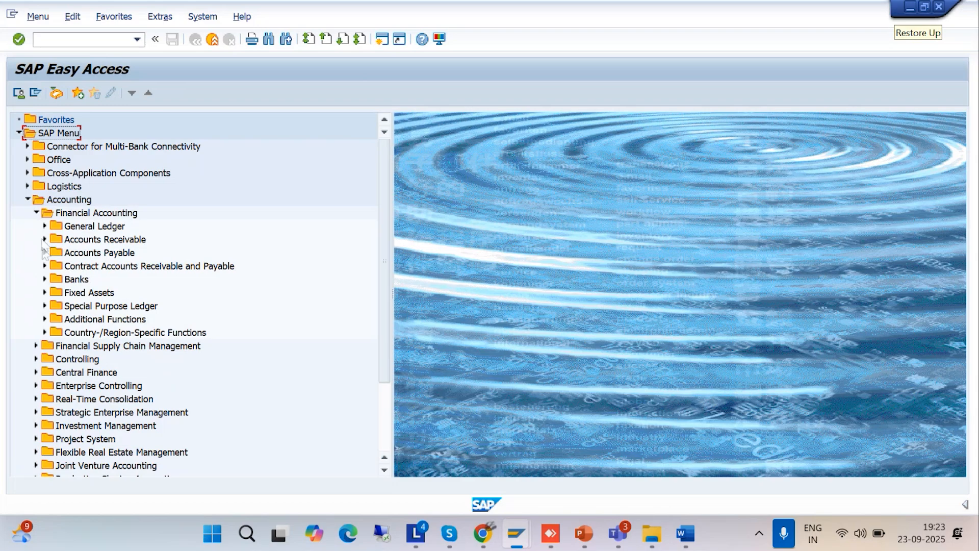
{"action": "left_click", "coordinate": [44, 253]}
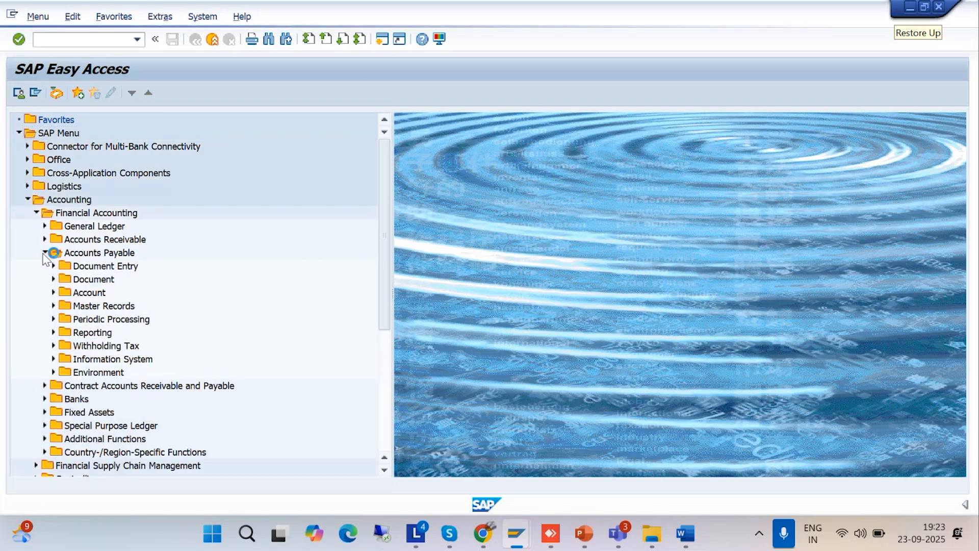
{"action": "left_click", "coordinate": [53, 266]}
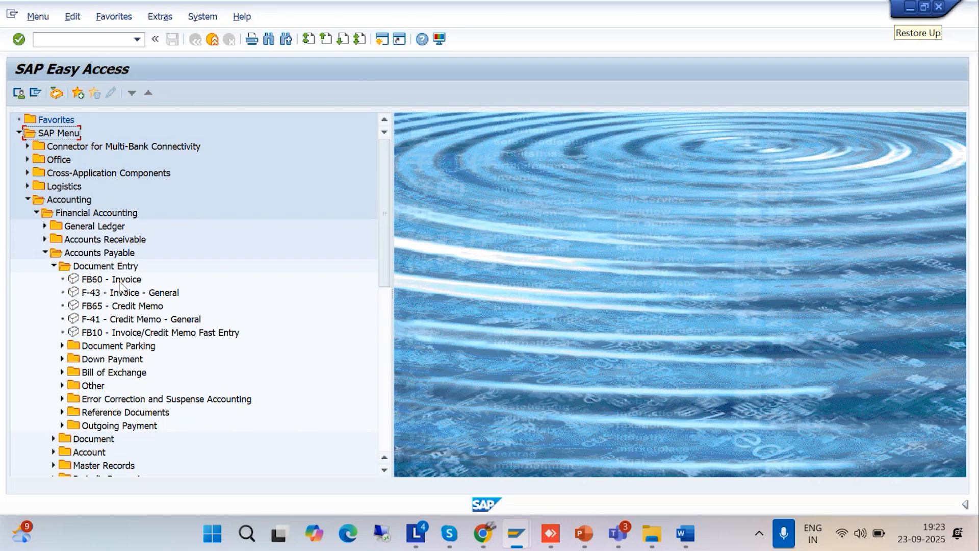
{"action": "double_click", "coordinate": [121, 281]}
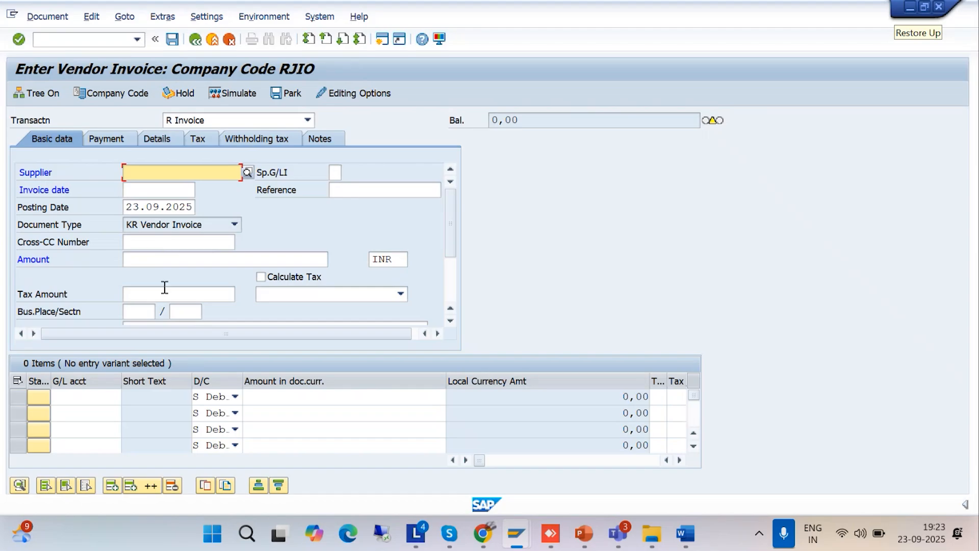
Exit the vendor invoice entry without saving and collapse the Accounting folder.
{"action": "left_click", "coordinate": [212, 41]}
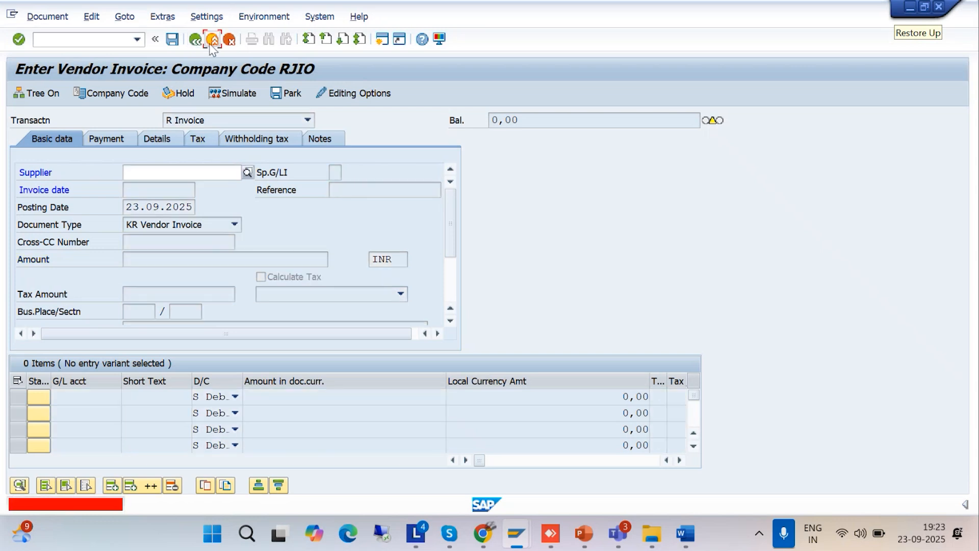
{"action": "left_click", "coordinate": [264, 318]}
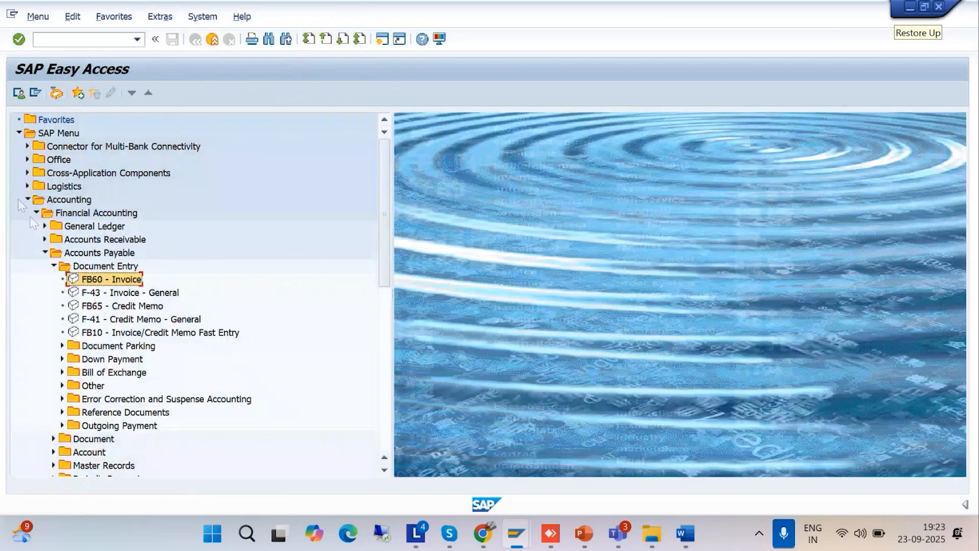
{"action": "left_click", "coordinate": [27, 200]}
Start vendor invoice entry with the transaction code /NFB60.
{"action": "left_click", "coordinate": [61, 39]}
{"action": "type", "text": "/NF"}
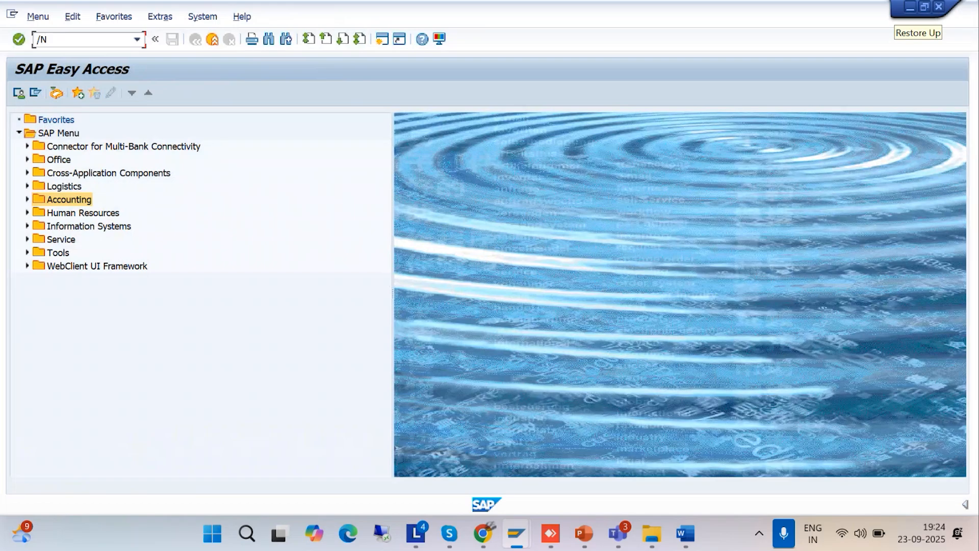
{"action": "type", "text": "B60"}
{"action": "key", "text": "Return"}
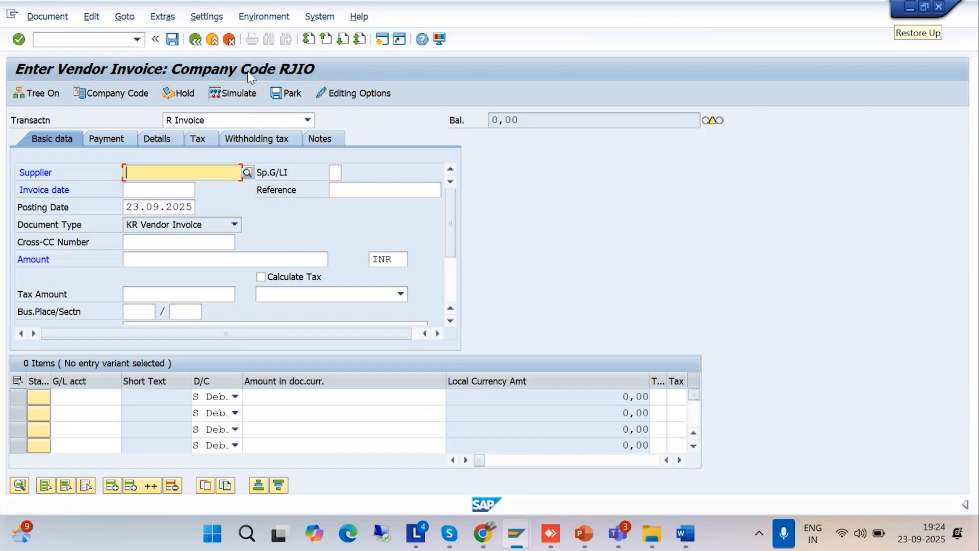
Change the company code for the vendor invoice to BAJM.
{"action": "left_click", "coordinate": [127, 90]}
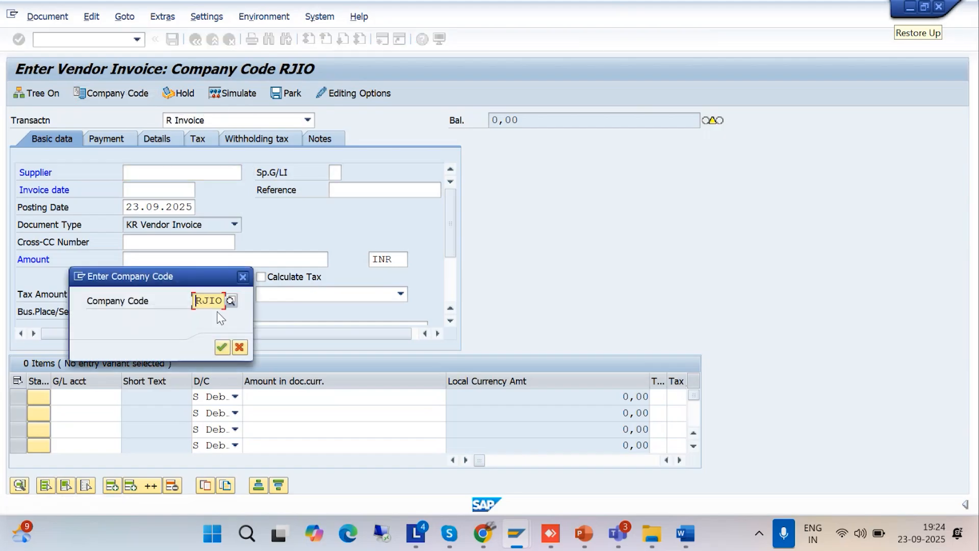
{"action": "key", "text": "Delete"}
{"action": "key", "text": "Delete"}
{"action": "key", "text": "Delete"}
{"action": "type", "text": "B AJM"}
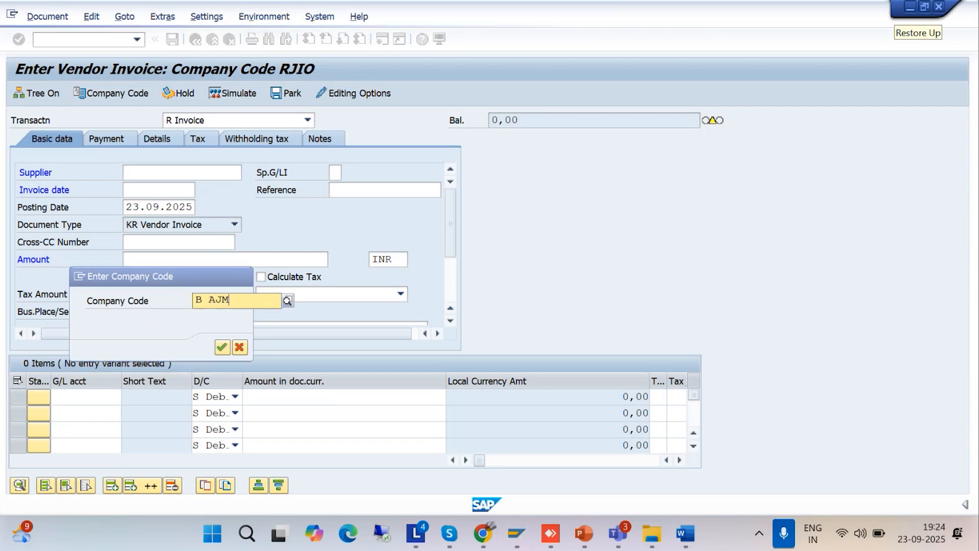
{"action": "key", "text": "BackSpace"}
{"action": "key", "text": "BackSpace"}
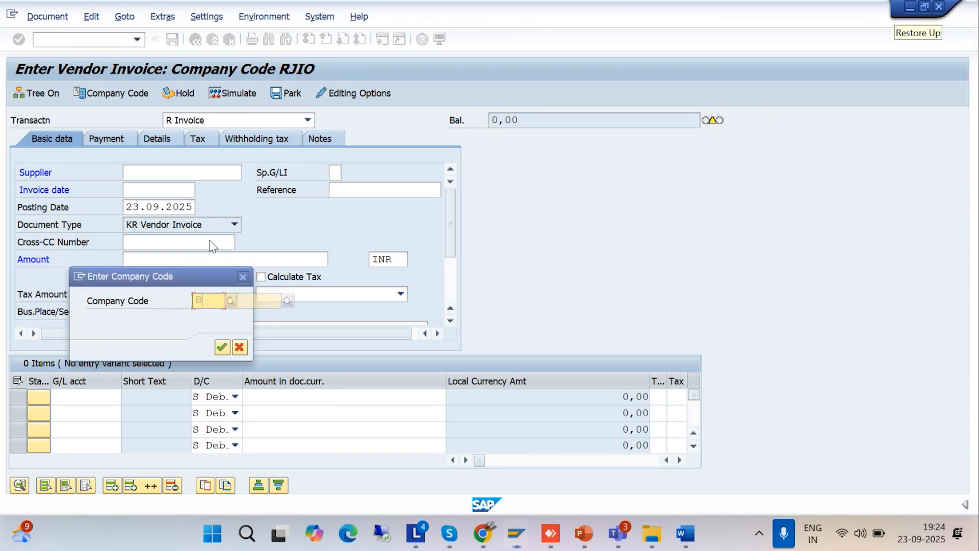
{"action": "type", "text": "AJM"}
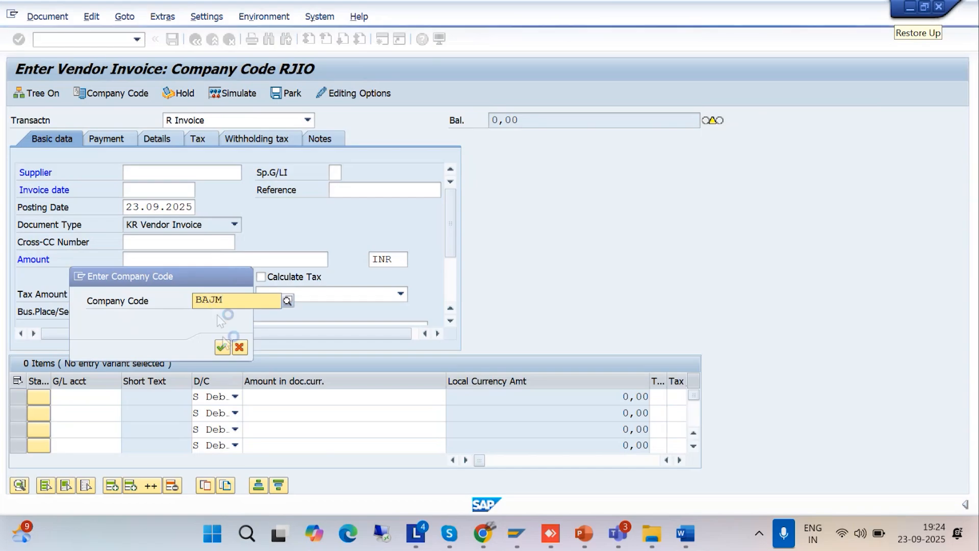
{"action": "left_click", "coordinate": [220, 331]}
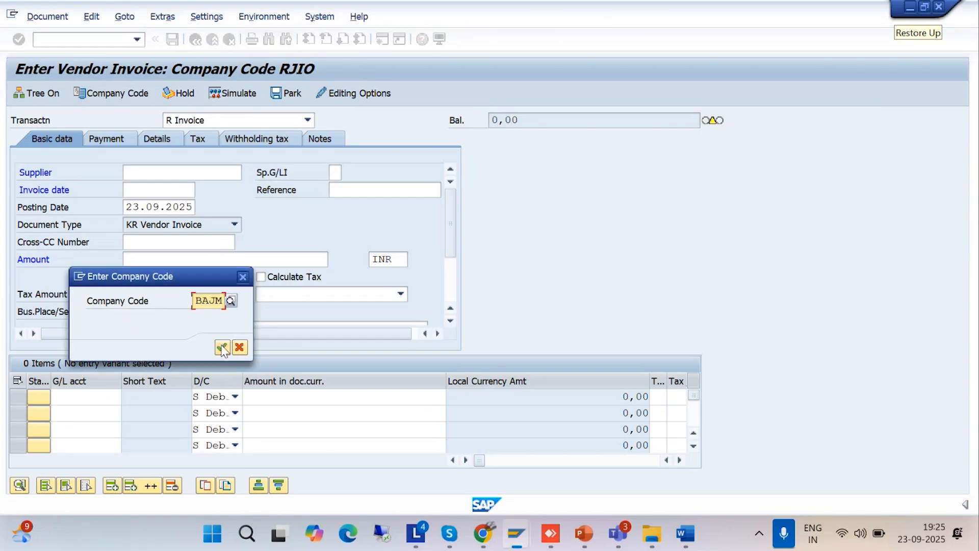
{"action": "left_click", "coordinate": [222, 347]}
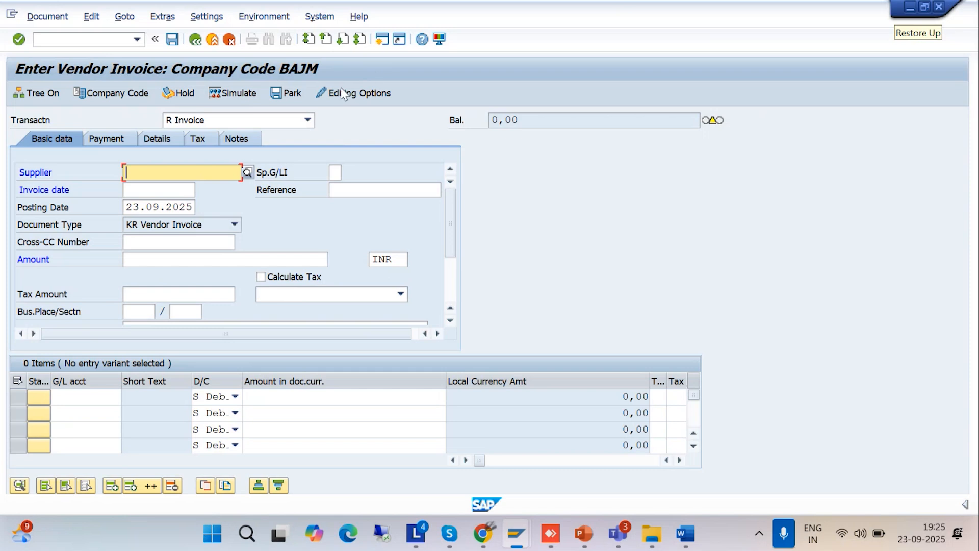
Search for suppliers in company code BAJM and exit the invoice entry without saving.
{"action": "left_click", "coordinate": [248, 172]}
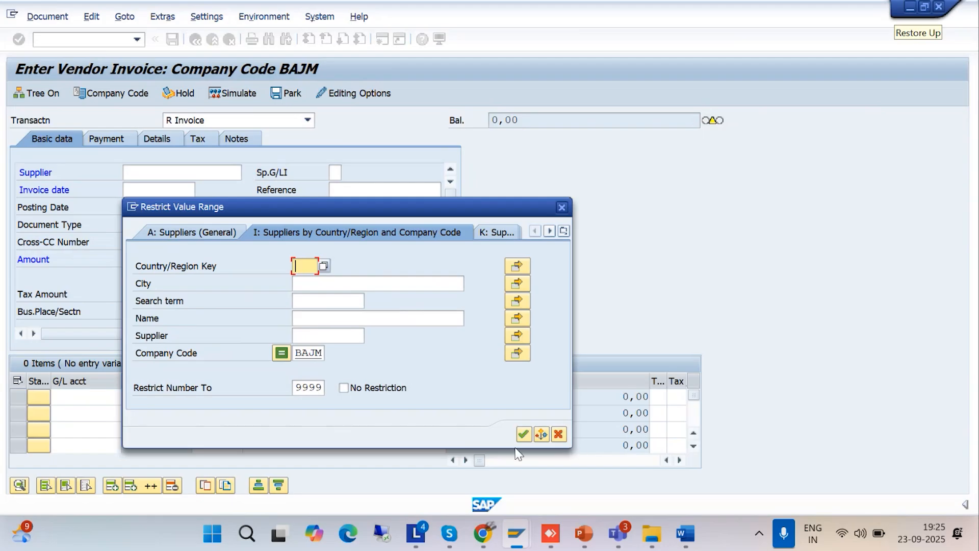
{"action": "left_click", "coordinate": [523, 435]}
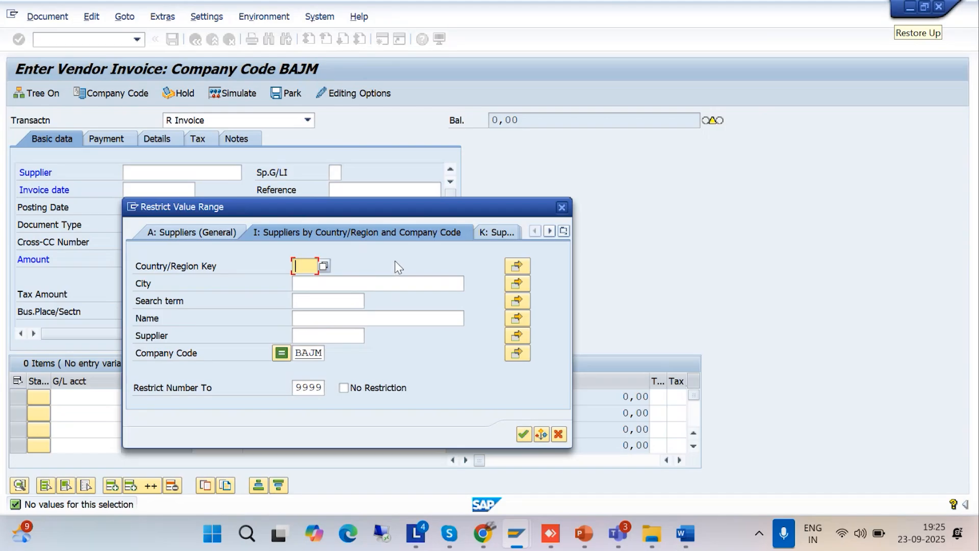
{"action": "left_click", "coordinate": [561, 207]}
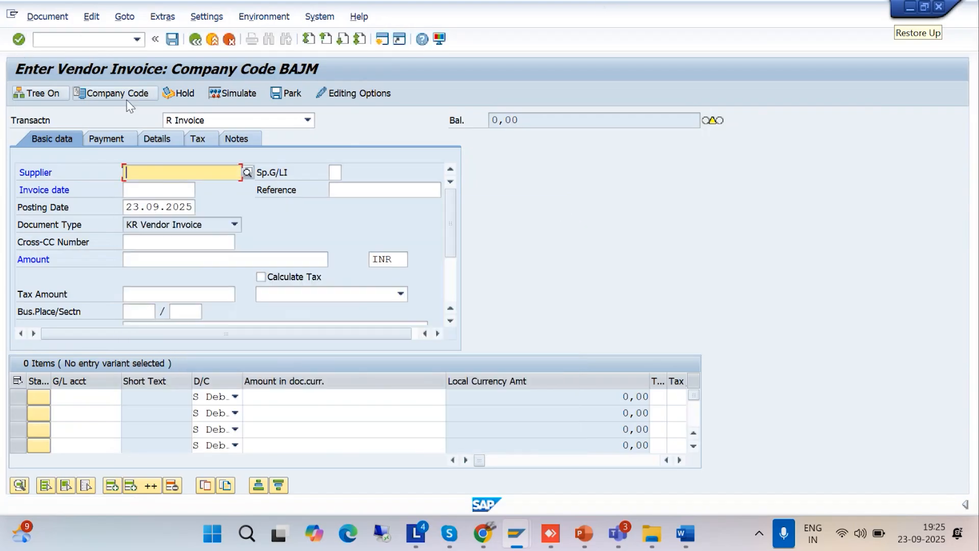
{"action": "left_click", "coordinate": [213, 40]}
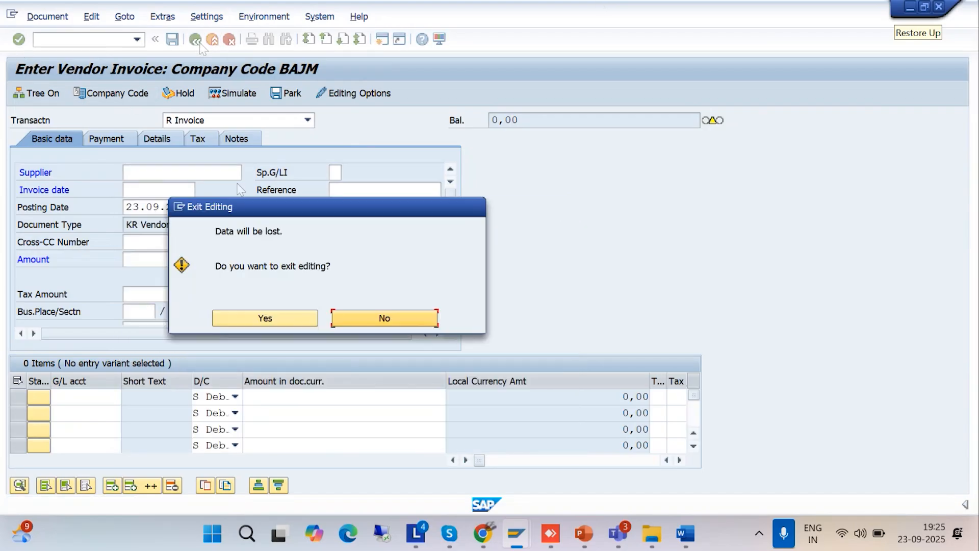
{"action": "left_click", "coordinate": [242, 318]}
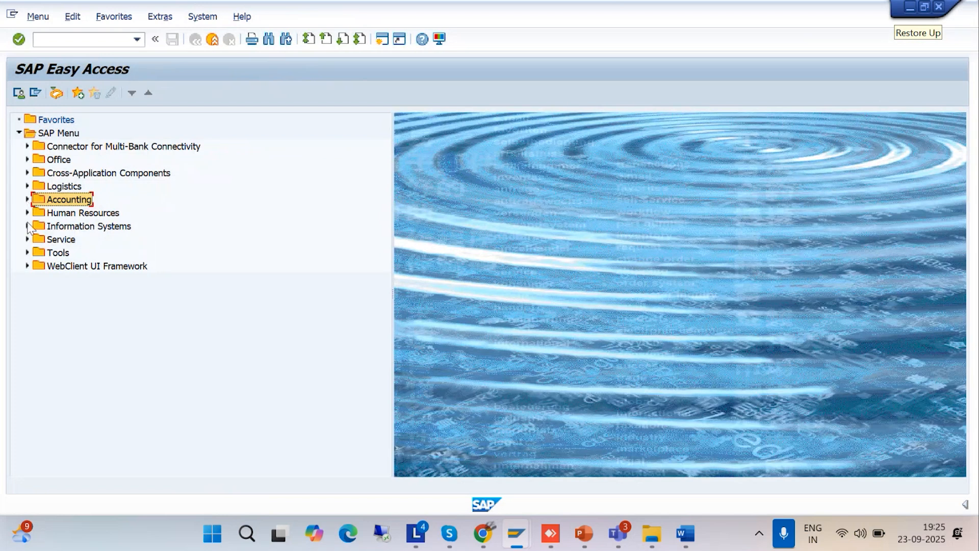
Open business partner maintenance with the transaction code /NBP and start creating an organization.
{"action": "left_click", "coordinate": [68, 41]}
{"action": "type", "text": "/NBP"}
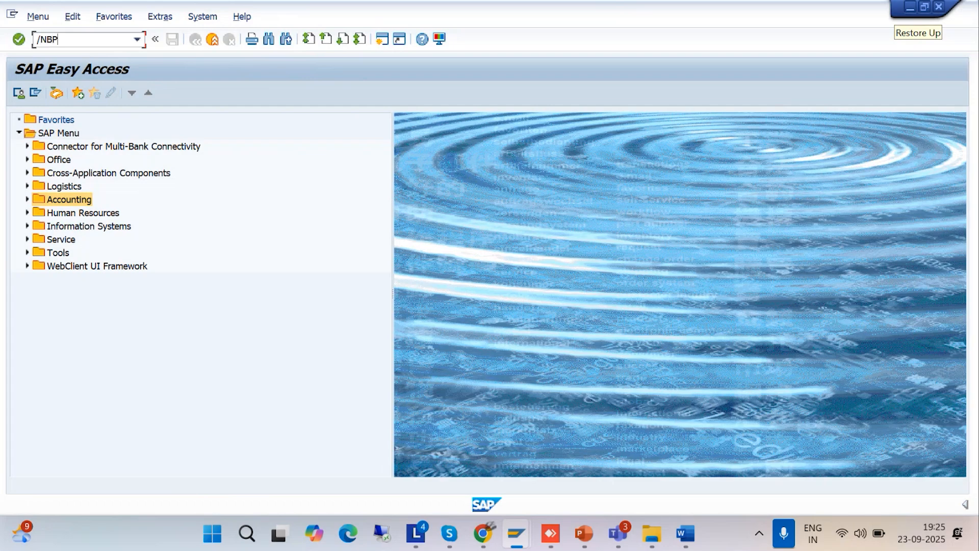
{"action": "key", "text": "Return"}
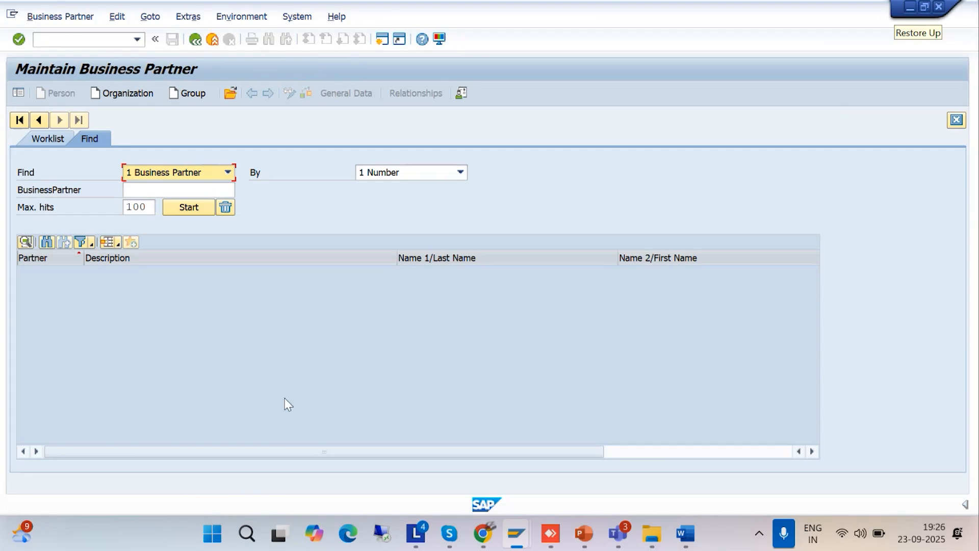
{"action": "left_click", "coordinate": [123, 94]}
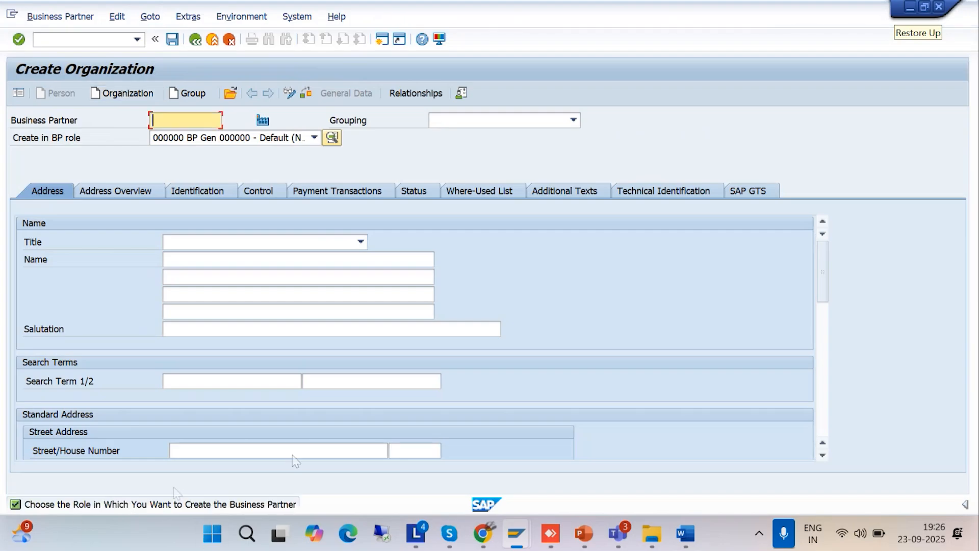
Set the new organization's business partner role to FLVN00 - FI and confirm the role change.
{"action": "left_click", "coordinate": [315, 140]}
{"action": "key", "text": "f"}
{"action": "key", "text": "f"}
{"action": "key", "text": "f"}
{"action": "key", "text": "f"}
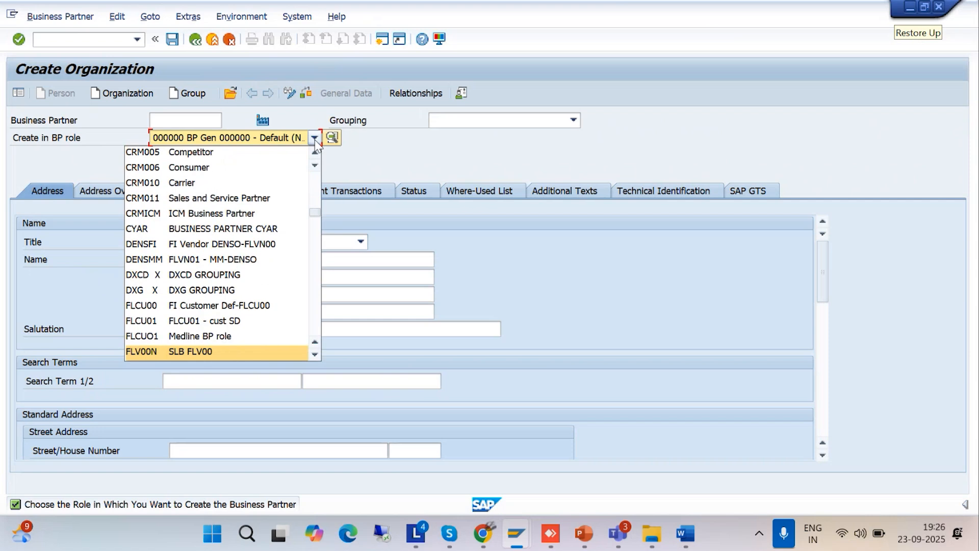
{"action": "key", "text": "f"}
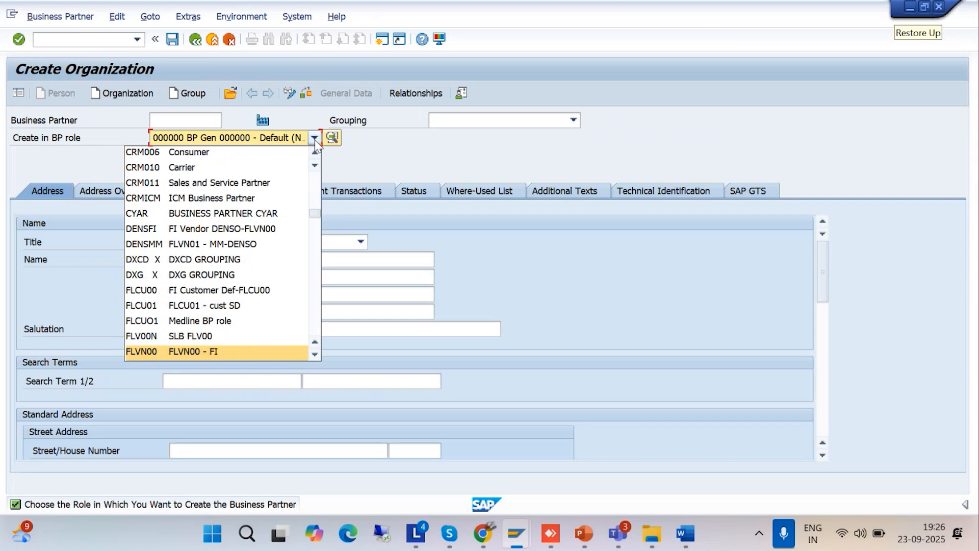
{"action": "left_click", "coordinate": [211, 353]}
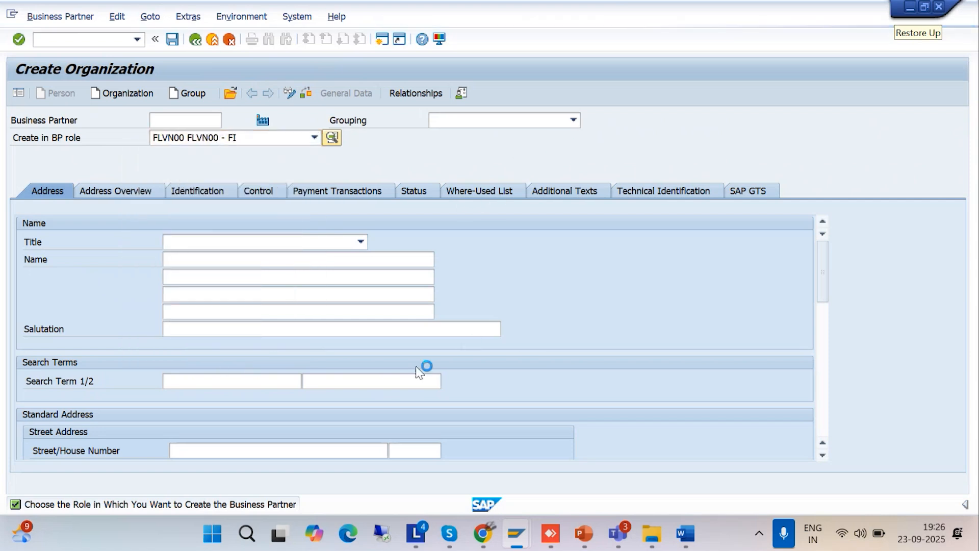
{"action": "left_click", "coordinate": [403, 390]}
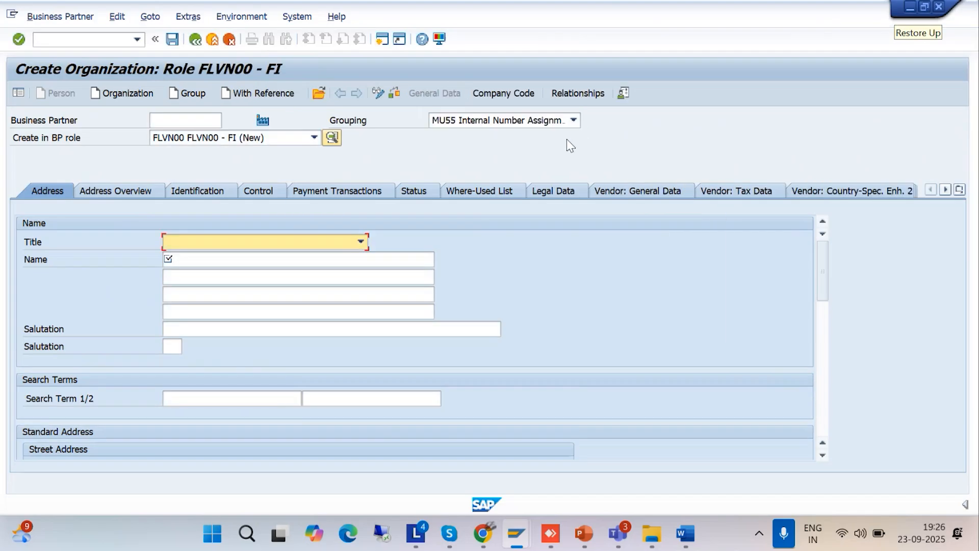
Set the business partner grouping to BDOM, BP GROUPING FOR BAJM.
{"action": "left_click", "coordinate": [573, 121]}
{"action": "key", "text": "b"}
{"action": "key", "text": "b"}
{"action": "key", "text": "b"}
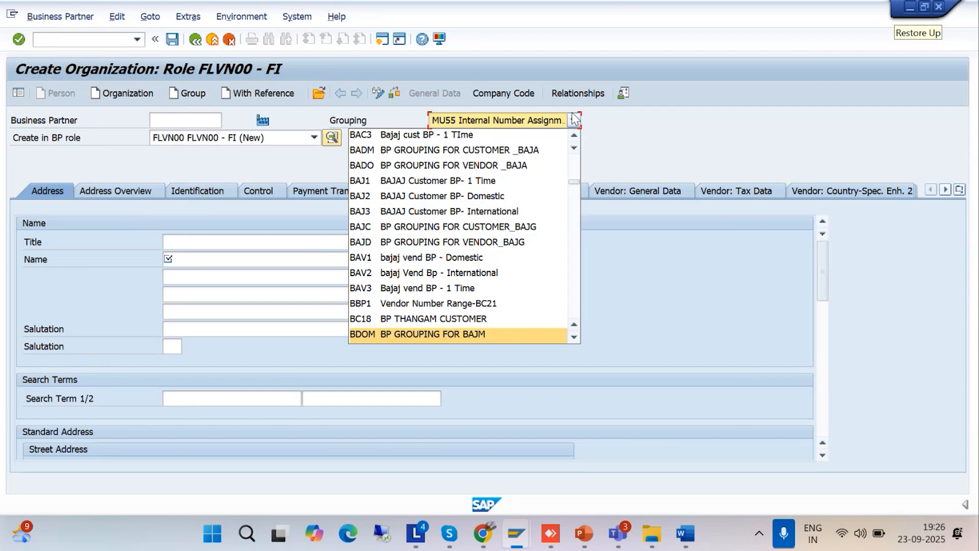
{"action": "left_click", "coordinate": [475, 336]}
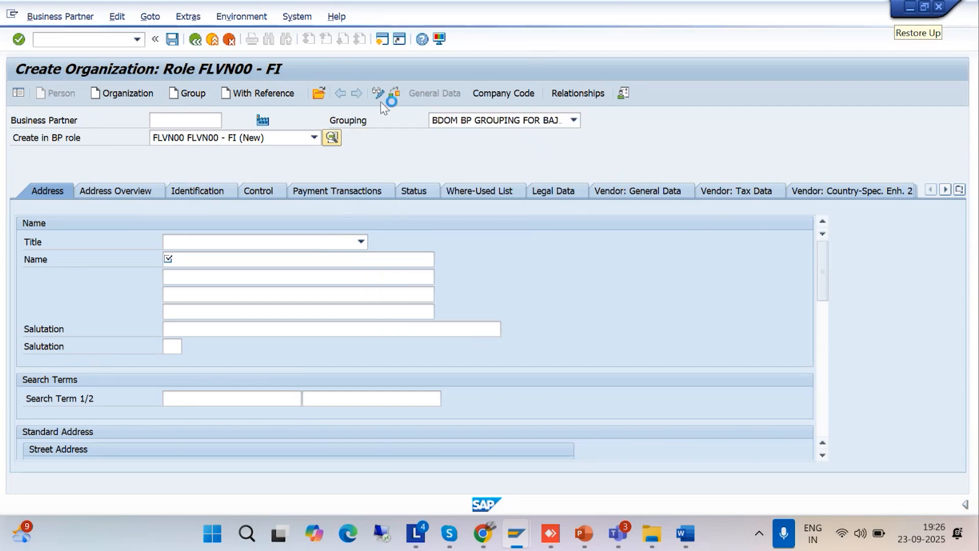
Set the organization's title to 0003 Company and its name to MADHUKAR ENTERPRISES.
{"action": "left_click", "coordinate": [361, 242]}
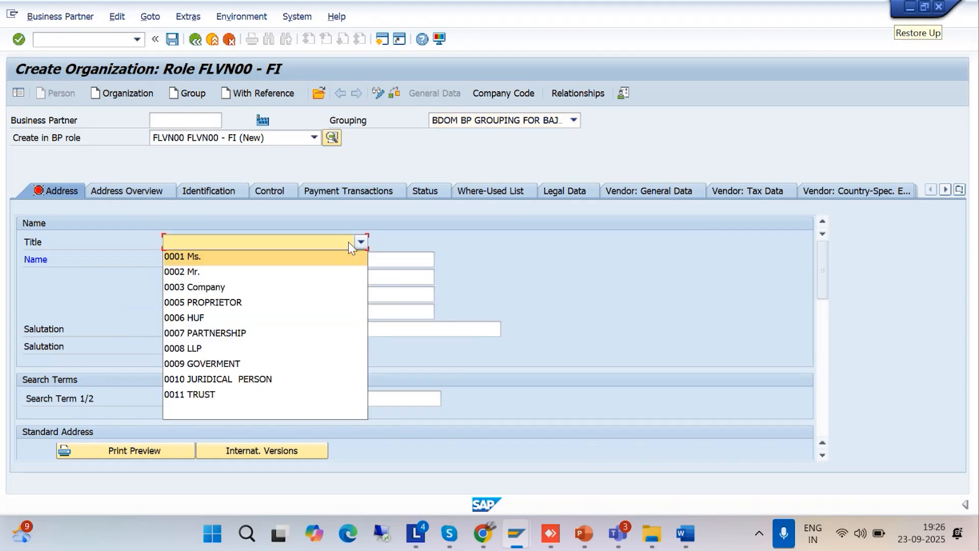
{"action": "left_click", "coordinate": [271, 289]}
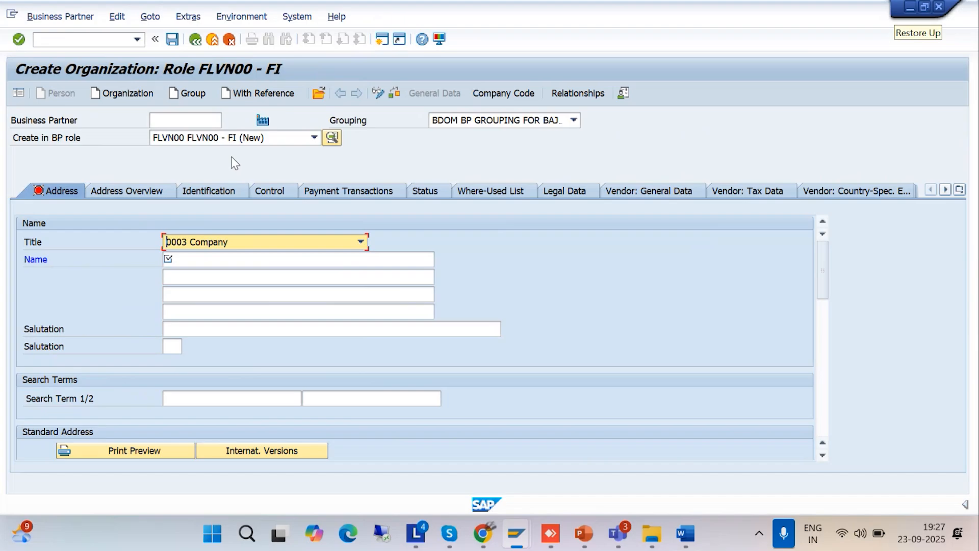
{"action": "left_click", "coordinate": [186, 260]}
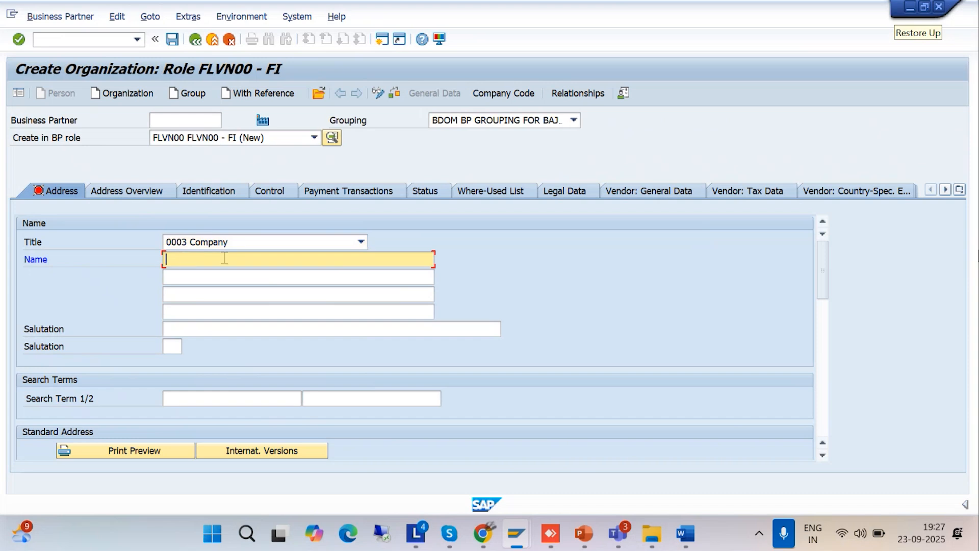
{"action": "type", "text": "MADHUKAR ENTTER"}
{"action": "key", "text": "BackSpace"}
{"action": "key", "text": "BackSpace"}
{"action": "key", "text": "BackSpace"}
{"action": "key", "text": "BackSpace"}
{"action": "type", "text": "ERPRISES"}
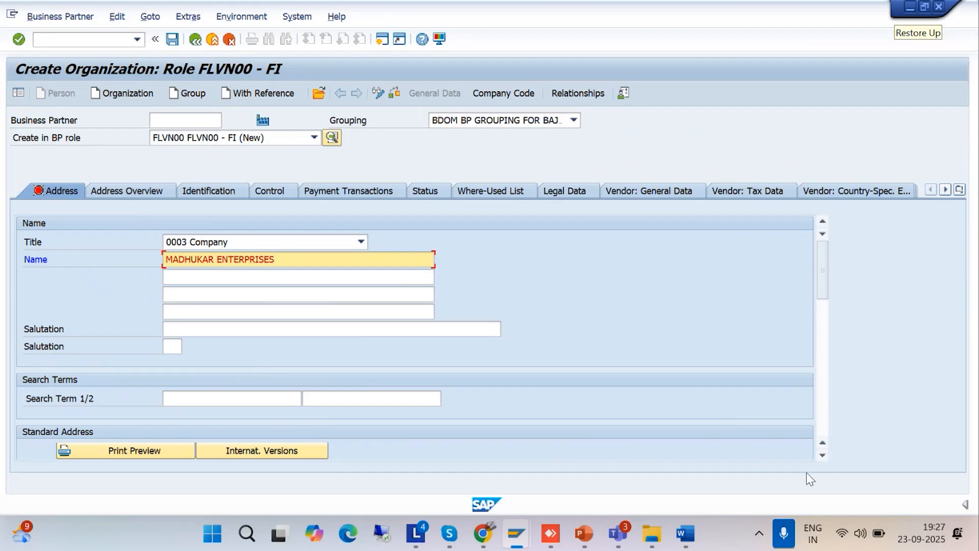
Enter MADHUKAR as the organization's first search term and go to the street field of the standard address.
{"action": "left_click", "coordinate": [822, 456]}
{"action": "left_click", "coordinate": [822, 456]}
{"action": "left_click", "coordinate": [822, 456]}
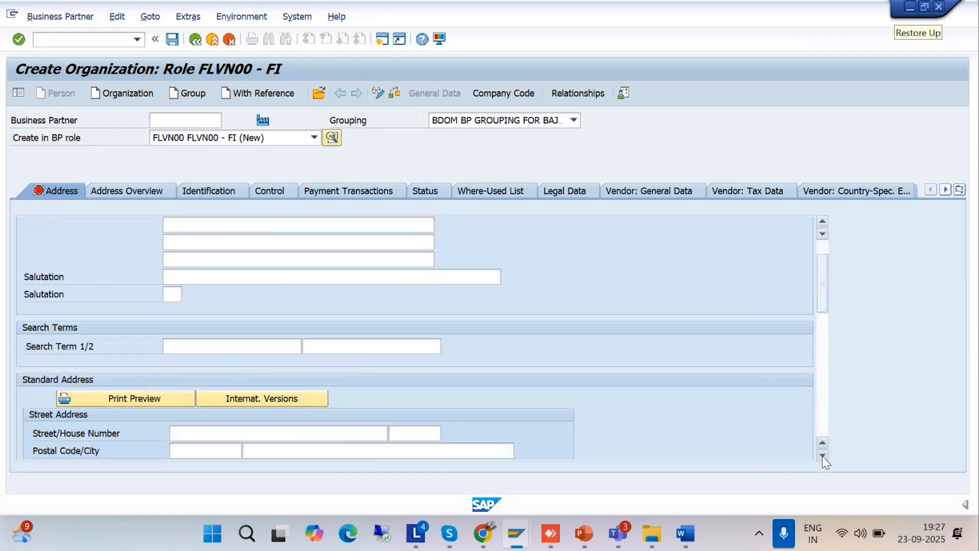
{"action": "left_click", "coordinate": [178, 346]}
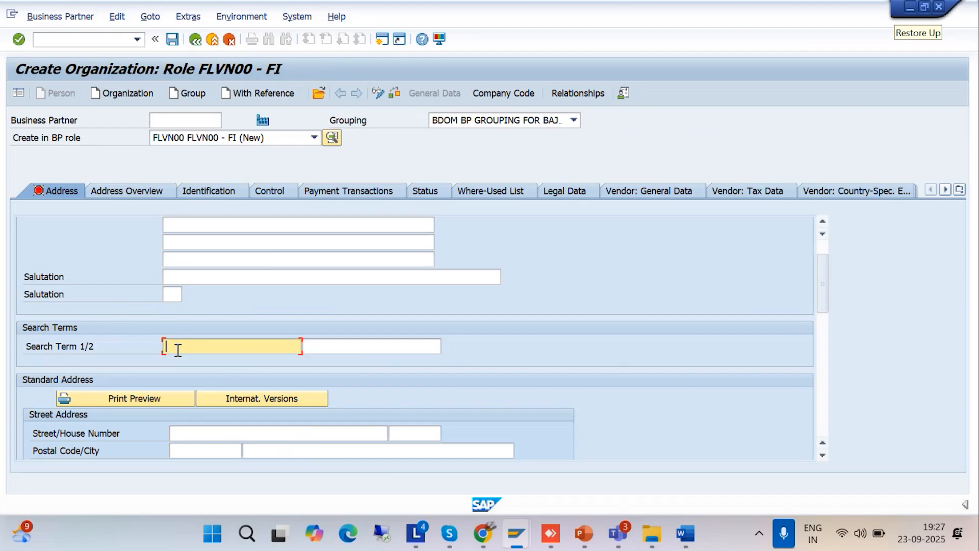
{"action": "type", "text": "MADHUKAR"}
{"action": "left_click", "coordinate": [188, 435]}
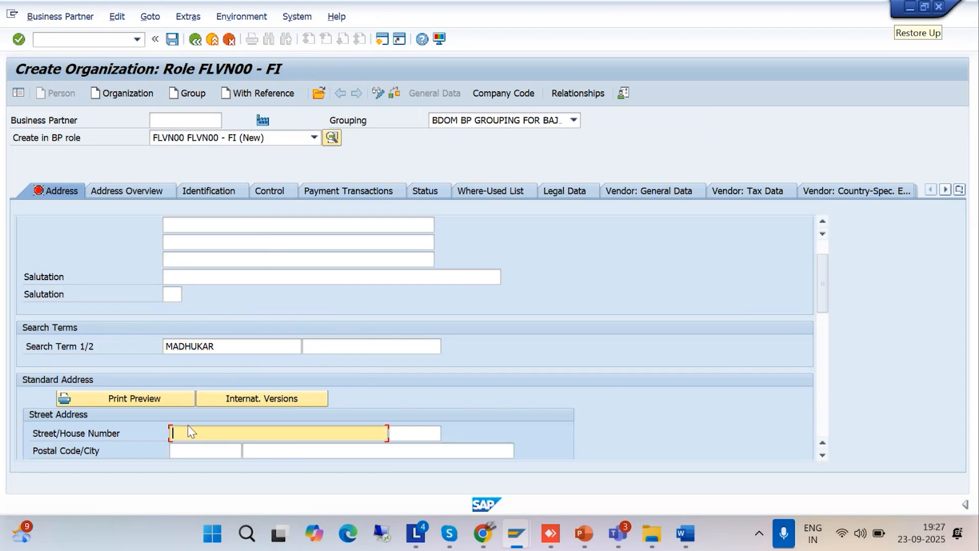
Enter the street and house number in the organization's standard address.
{"action": "type", "text": "PARK STREET"}
{"action": "key", "text": "Tab"}
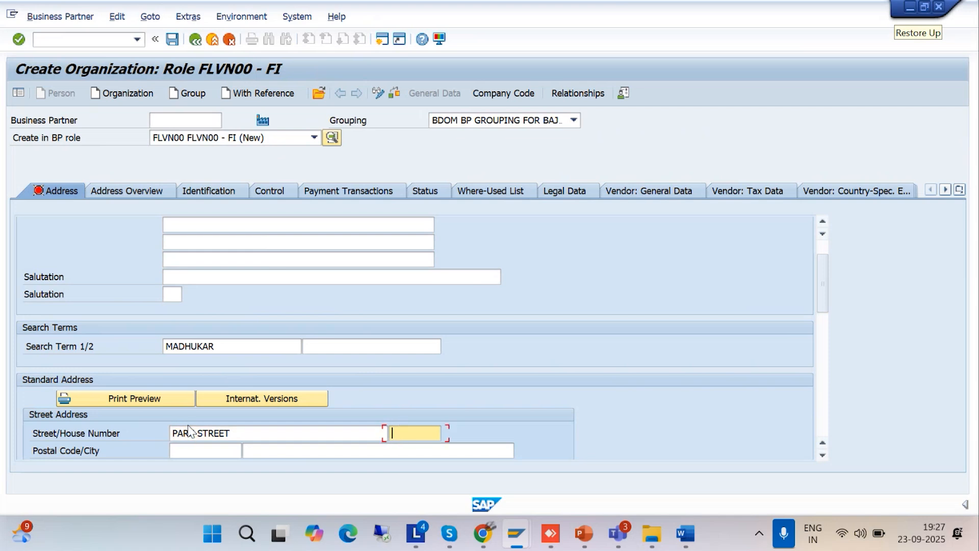
{"action": "type", "text": "12"}
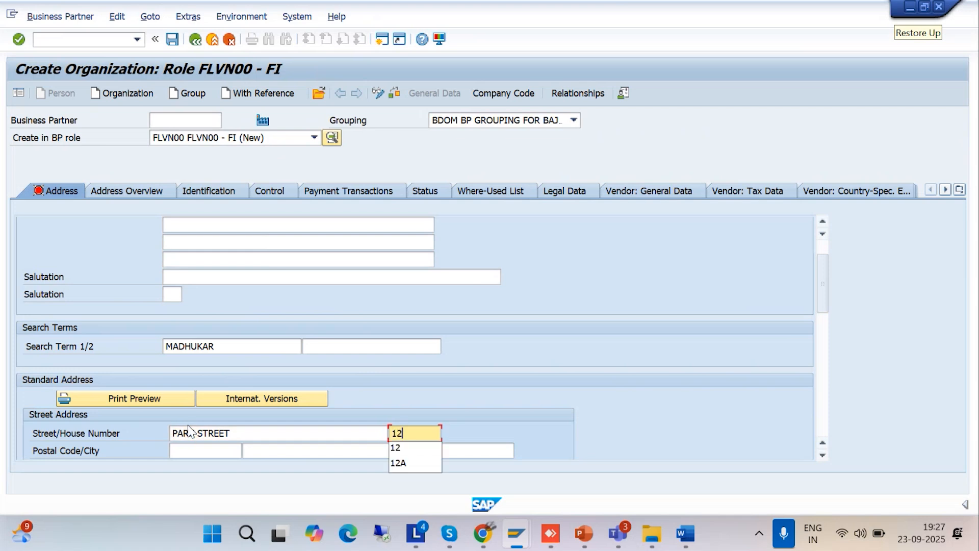
{"action": "type", "text": "A"}
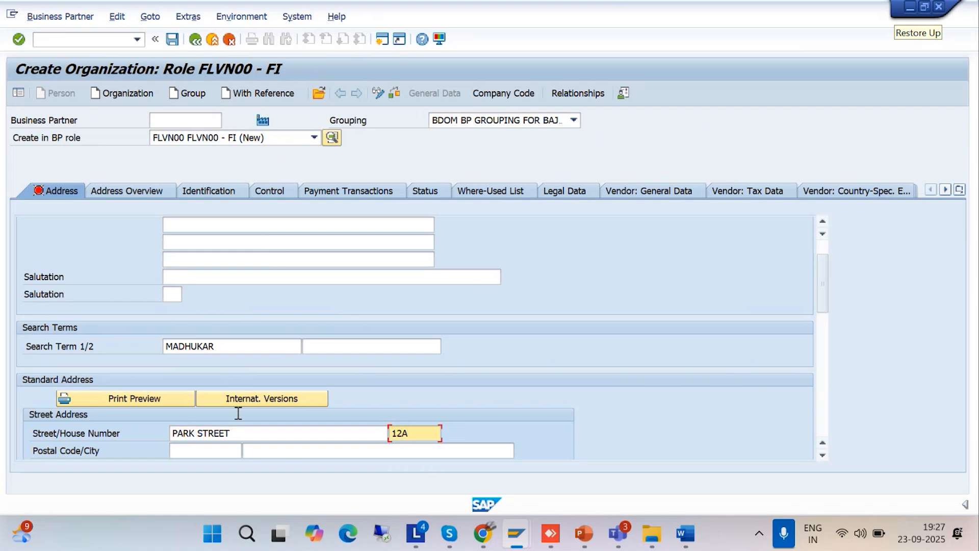
Fill in the postal code and city fields of the street address and set the country to IN.
{"action": "scroll", "coordinate": [230, 403], "scroll_direction": "down", "scroll_amount": 3}
{"action": "left_click", "coordinate": [181, 347]}
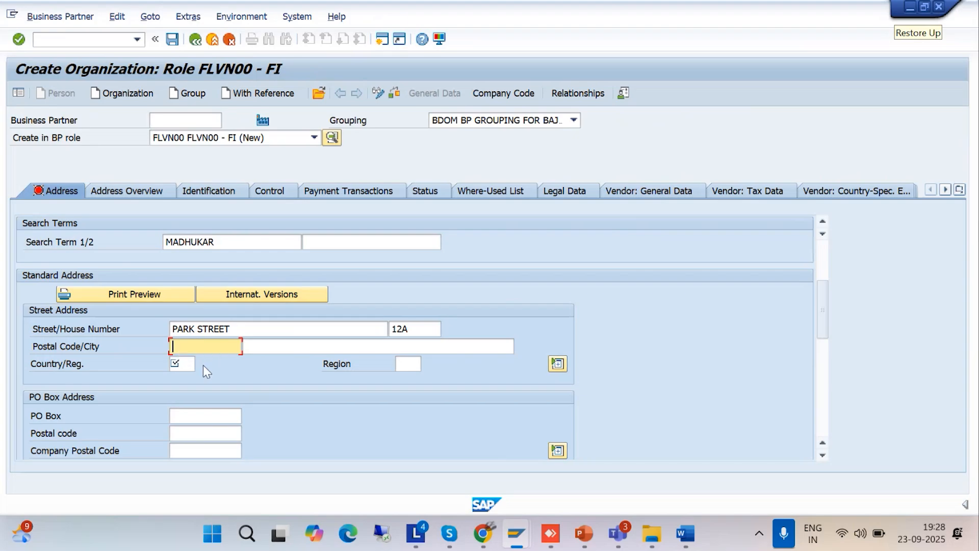
{"action": "type", "text": "NOIDA"}
{"action": "key", "text": "Tab"}
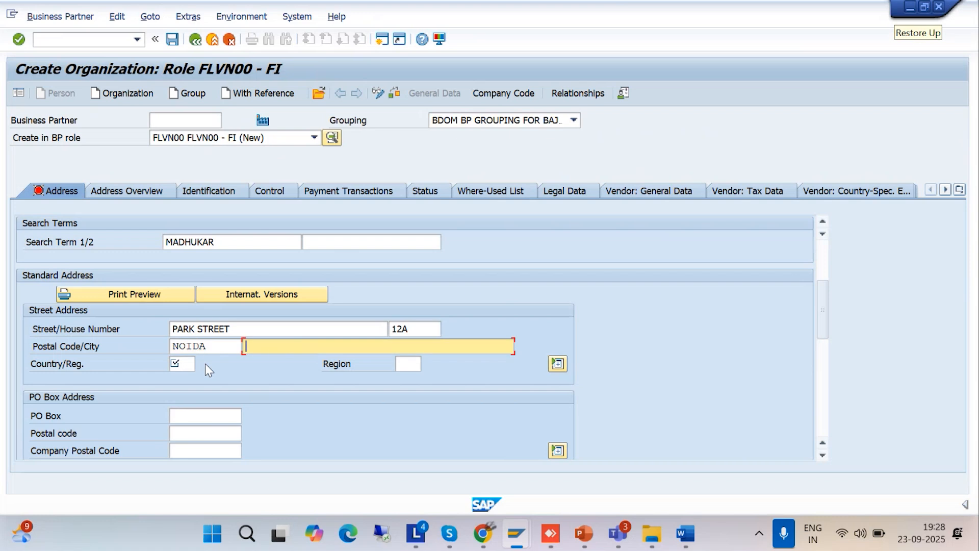
{"action": "type", "text": "SECTOR 62"}
{"action": "left_click", "coordinate": [188, 363]}
{"action": "type", "text": "IN"}
{"action": "key", "text": "Tab"}
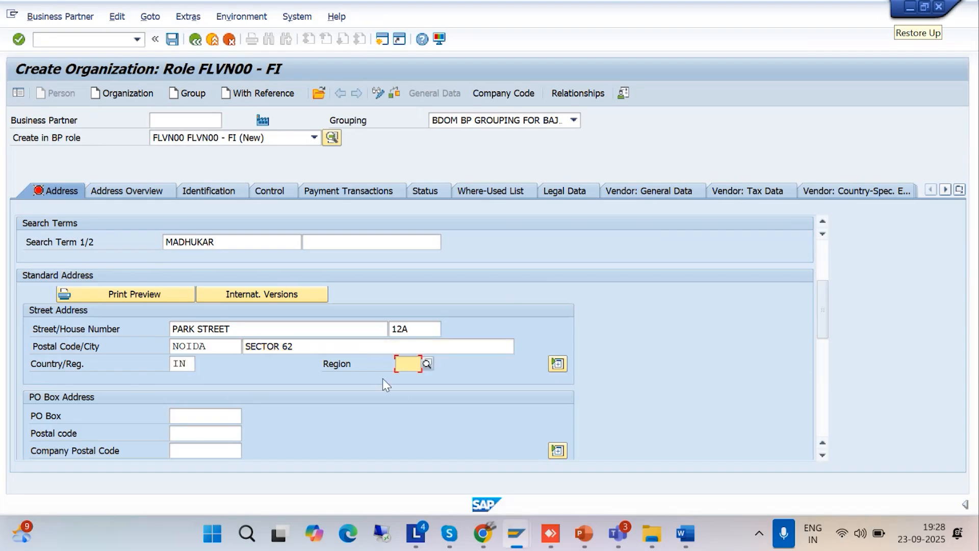
Look up the Indian regions and set the address region to 30, Delhi.
{"action": "left_click", "coordinate": [427, 363]}
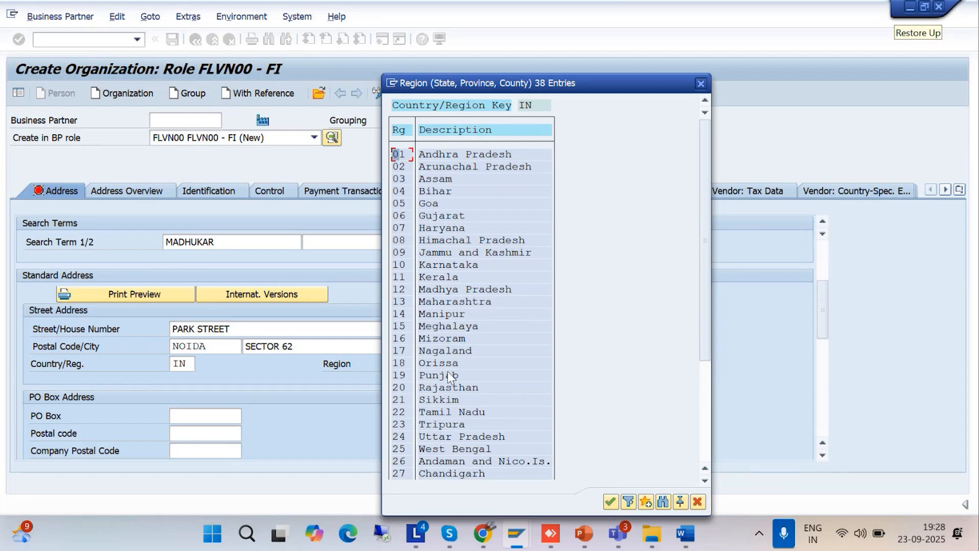
{"action": "scroll", "coordinate": [449, 371], "scroll_direction": "down", "scroll_amount": 1}
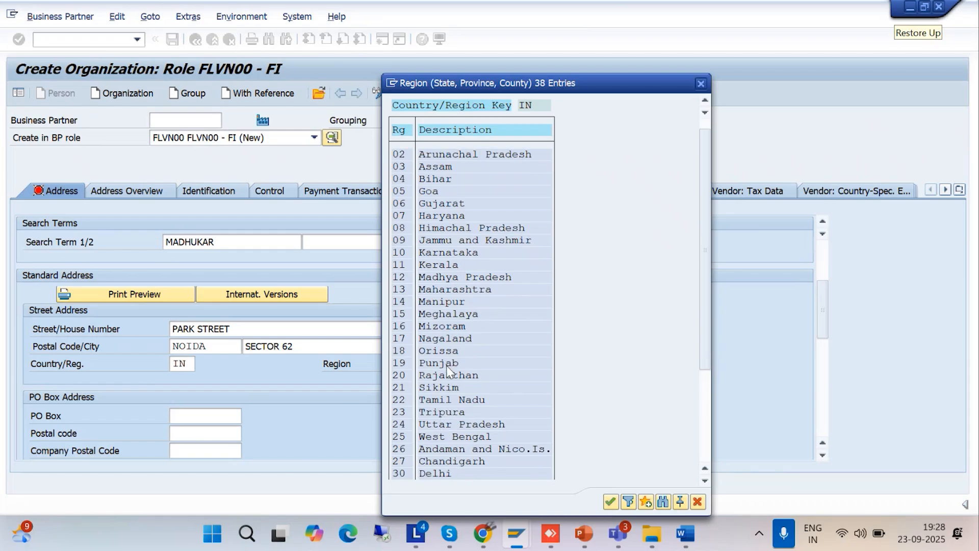
{"action": "scroll", "coordinate": [448, 449], "scroll_direction": "down", "scroll_amount": 1}
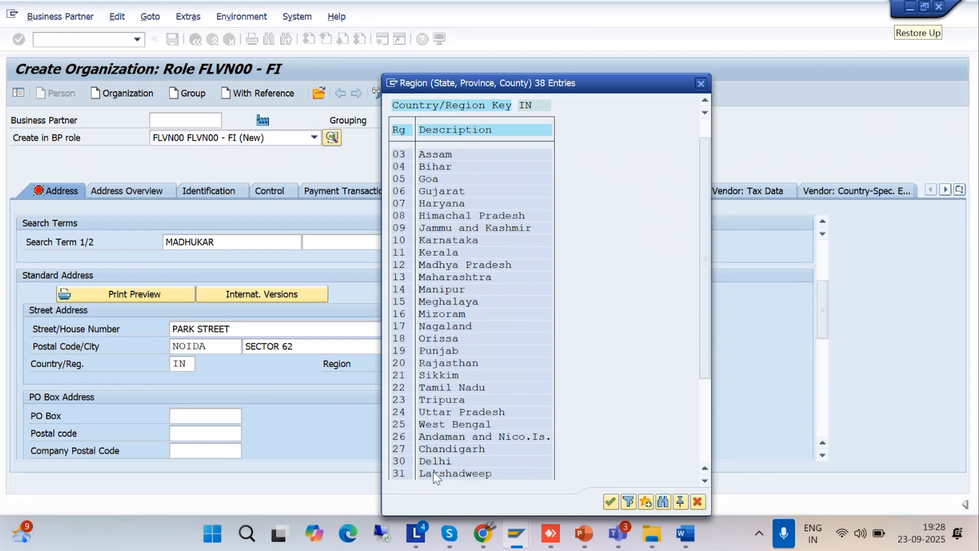
{"action": "left_click", "coordinate": [610, 501]}
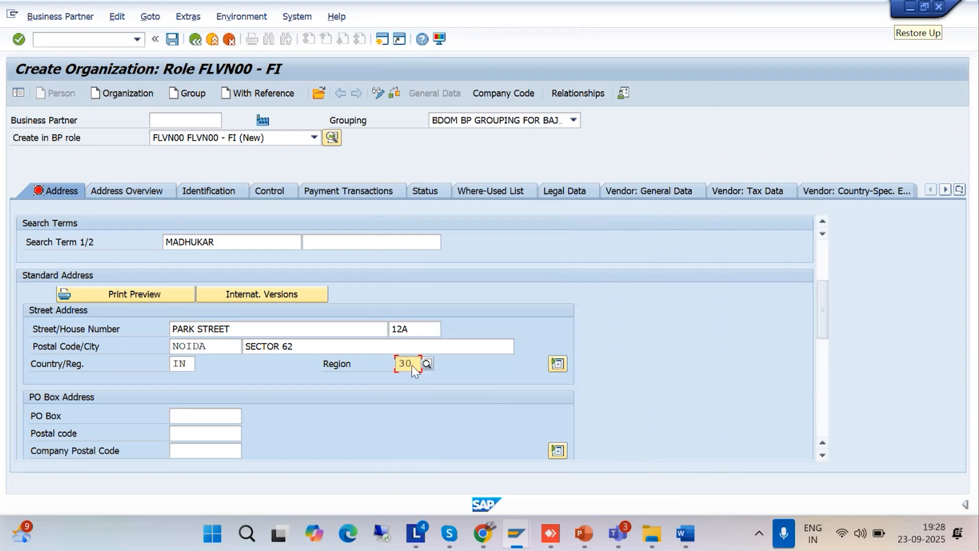
Set the communication language of the organization to EN English.
{"action": "scroll", "coordinate": [412, 365], "scroll_direction": "down", "scroll_amount": 3}
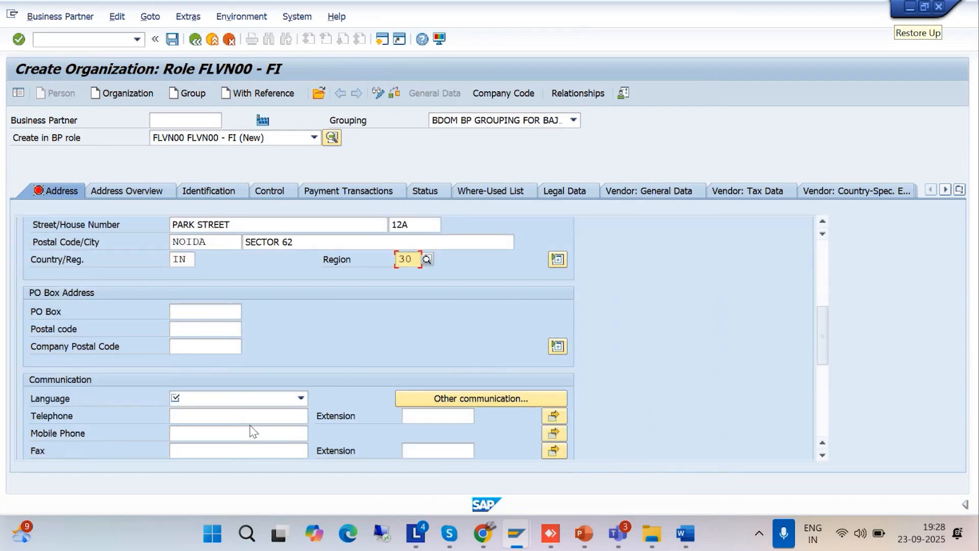
{"action": "left_click", "coordinate": [301, 398]}
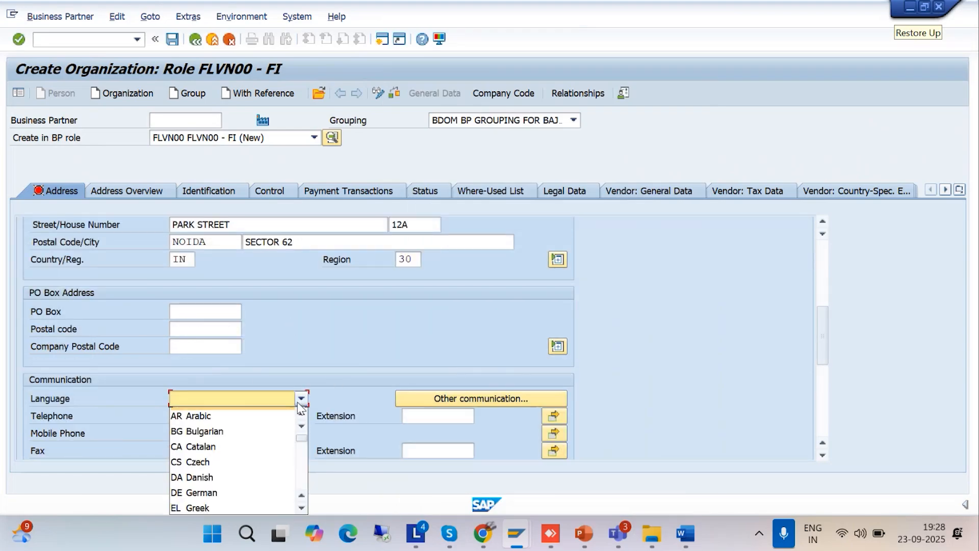
{"action": "scroll", "coordinate": [280, 504], "scroll_direction": "down", "scroll_amount": 2}
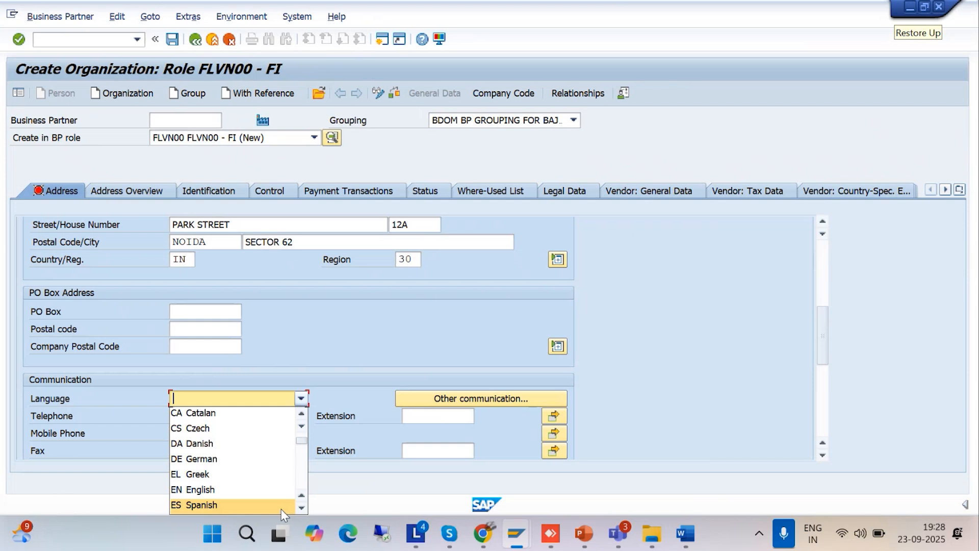
{"action": "left_click", "coordinate": [224, 490]}
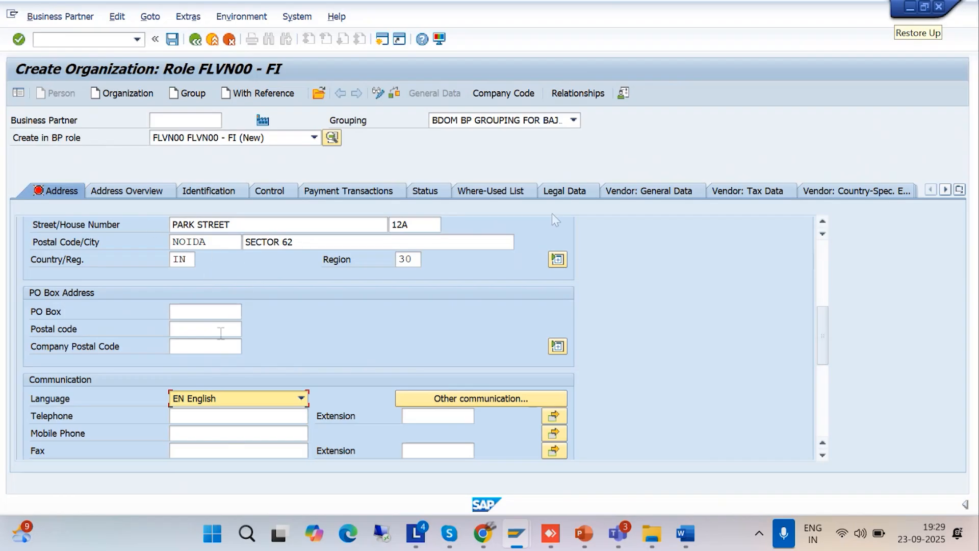
Try to open the company code data, then return to the general data and replace the postal code with a six-digit one.
{"action": "left_click", "coordinate": [502, 94]}
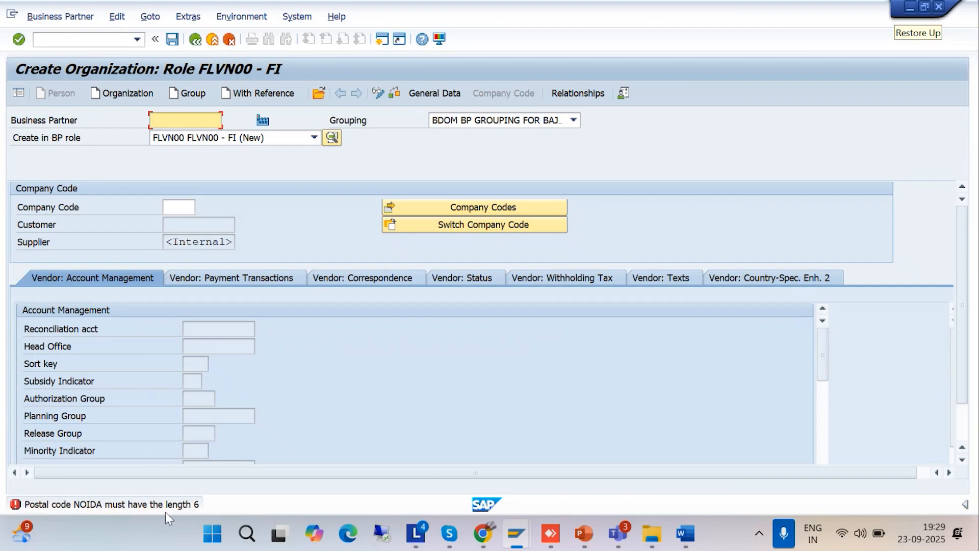
{"action": "left_click", "coordinate": [432, 94]}
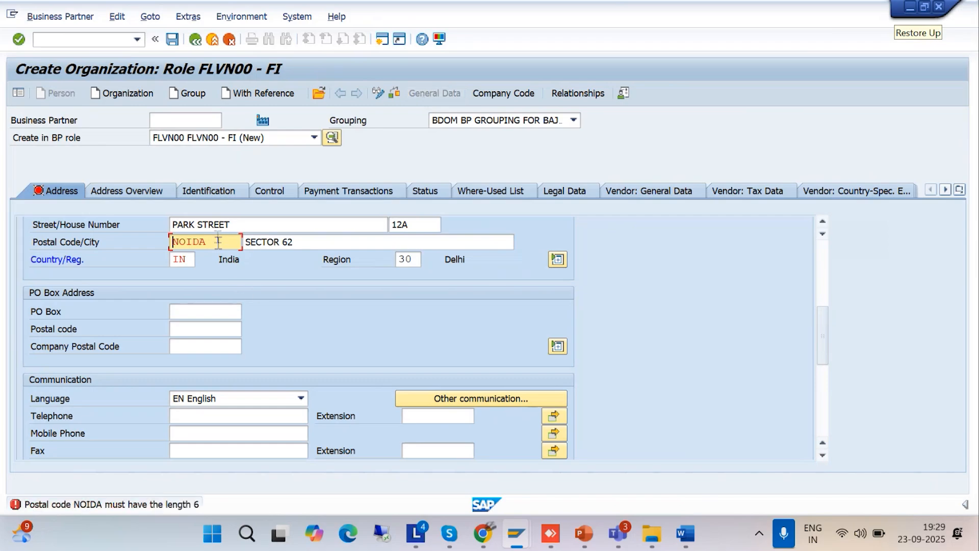
{"action": "left_click_drag", "start_coordinate": [220, 241], "coordinate": [138, 242]}
{"action": "type", "text": "5"}
{"action": "left_click", "coordinate": [194, 286]}
Replace the city in the street address with NOIDA.
{"action": "left_click", "coordinate": [342, 244]}
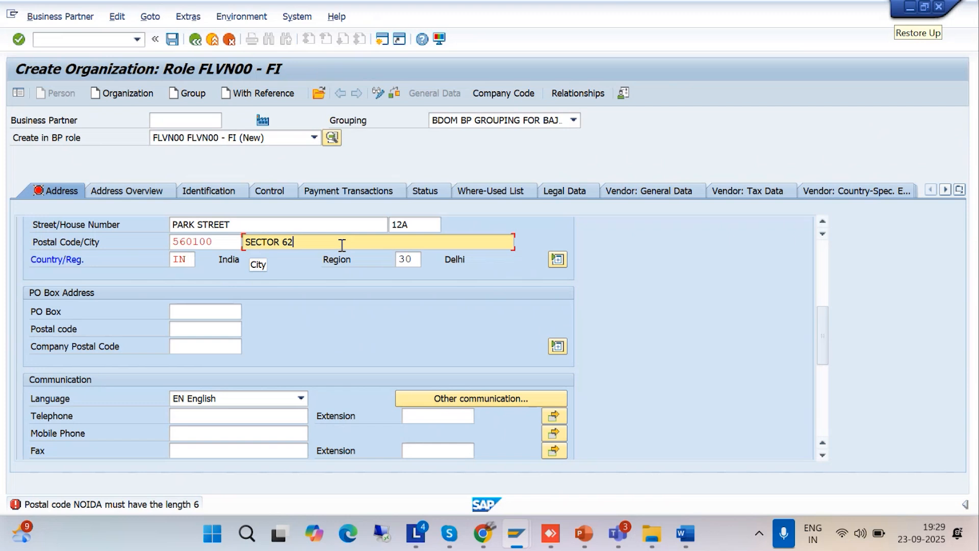
{"action": "type", "text": ","}
{"action": "key", "text": "BackSpace"}
{"action": "key", "text": "BackSpace"}
{"action": "key", "text": "BackSpace"}
{"action": "key", "text": "BackSpace"}
{"action": "key", "text": "BackSpace"}
{"action": "key", "text": "BackSpace"}
{"action": "key", "text": "BackSpace"}
{"action": "key", "text": "BackSpace"}
{"action": "key", "text": "BackSpace"}
{"action": "key", "text": "BackSpace"}
{"action": "type", "text": "NOIDA"}
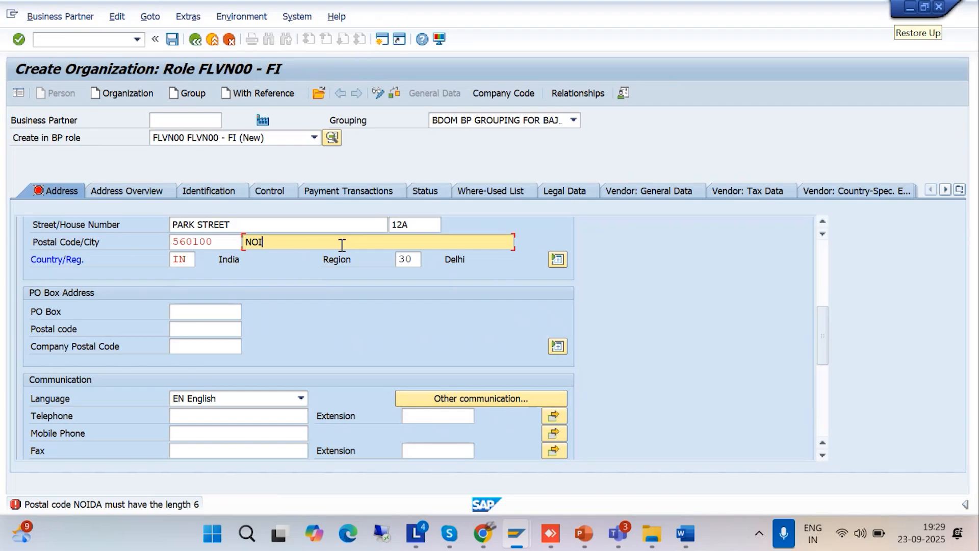
Replace the house number next to the street name with the corrected number.
{"action": "left_click", "coordinate": [419, 224]}
{"action": "key", "text": "BackSpace"}
{"action": "key", "text": "BackSpace"}
{"action": "key", "text": "BackSpace"}
{"action": "type", "text": "62"}
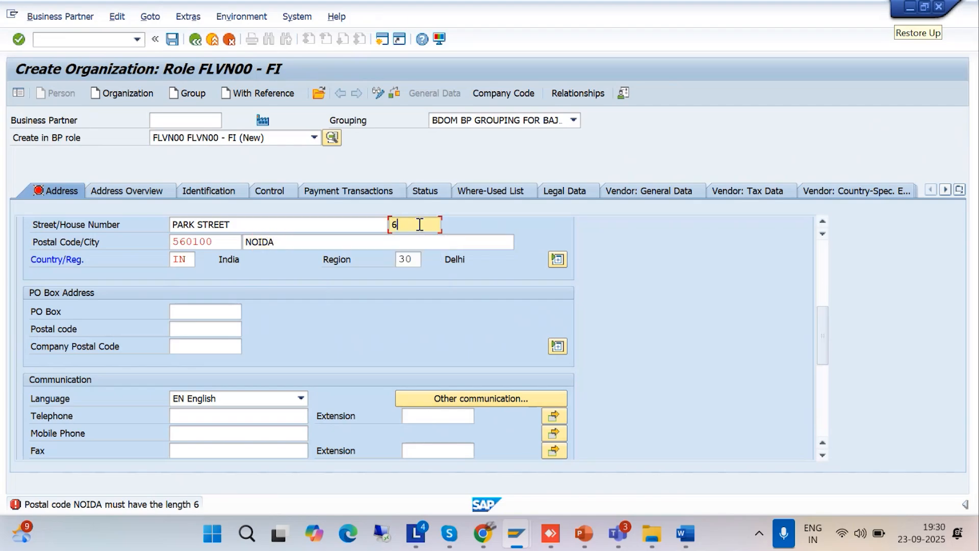
Open the company code data of the business partner and assign company code BAJM.
{"action": "left_click", "coordinate": [490, 94]}
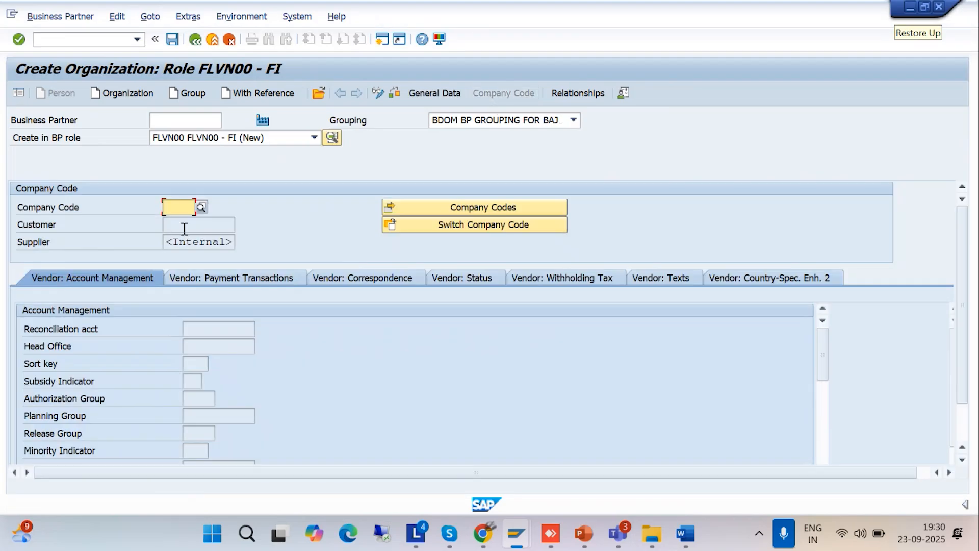
{"action": "type", "text": "BAJM"}
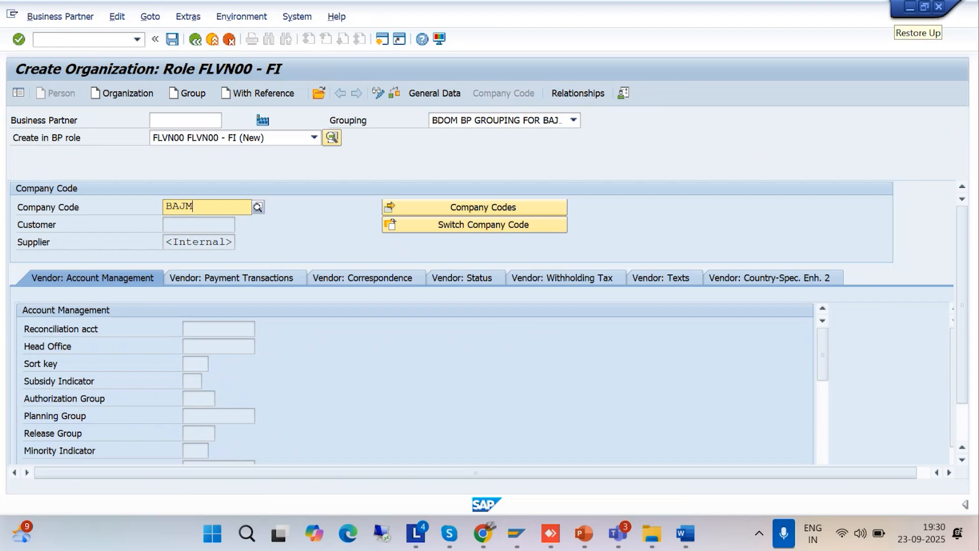
{"action": "left_click", "coordinate": [186, 236]}
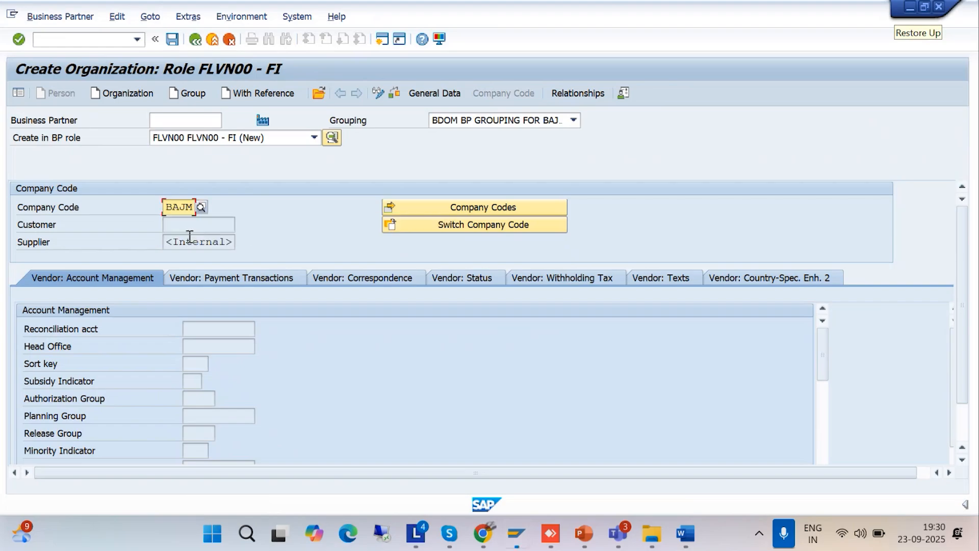
{"action": "key", "text": "Return"}
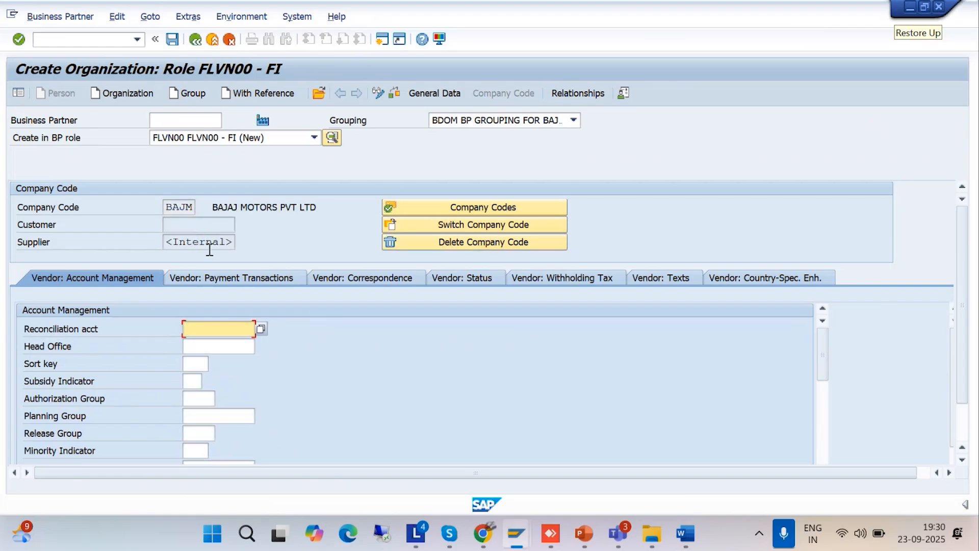
Try to look up a vendor reconciliation account, then switch to Edit G/L Account Centrally and expand the LIABILITIES accounts.
{"action": "left_click", "coordinate": [260, 329]}
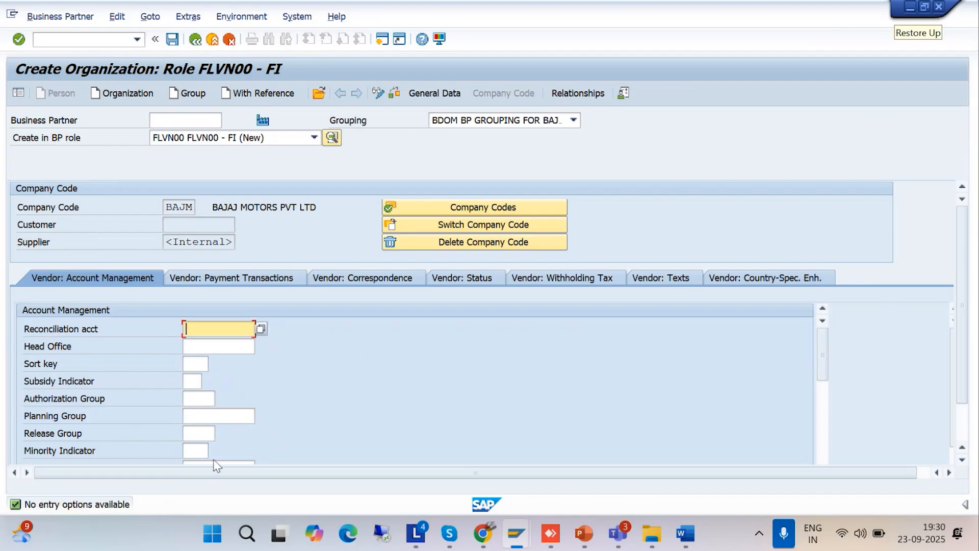
{"action": "left_click", "coordinate": [260, 331]}
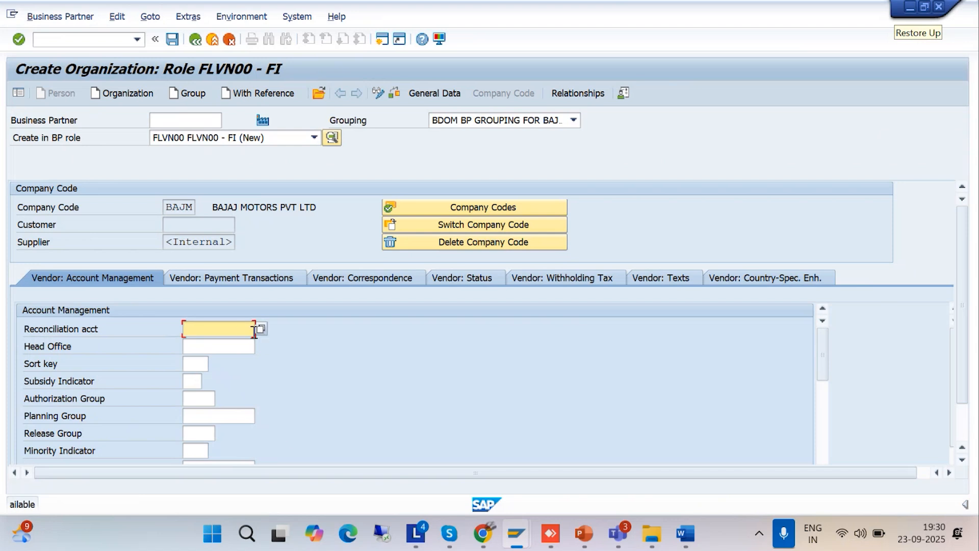
{"action": "left_click", "coordinate": [513, 535]}
{"action": "left_click", "coordinate": [582, 462]}
{"action": "left_click", "coordinate": [383, 39]}
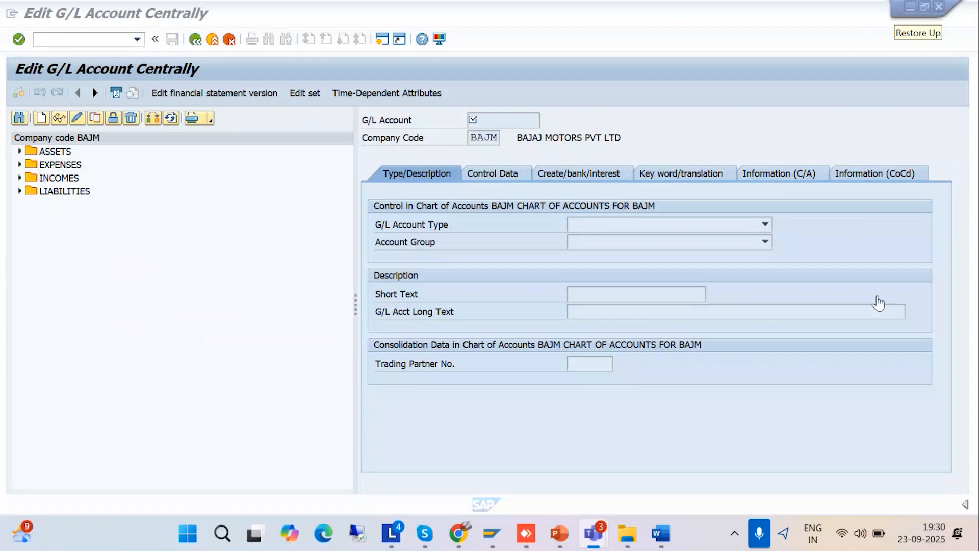
{"action": "left_click", "coordinate": [20, 190]}
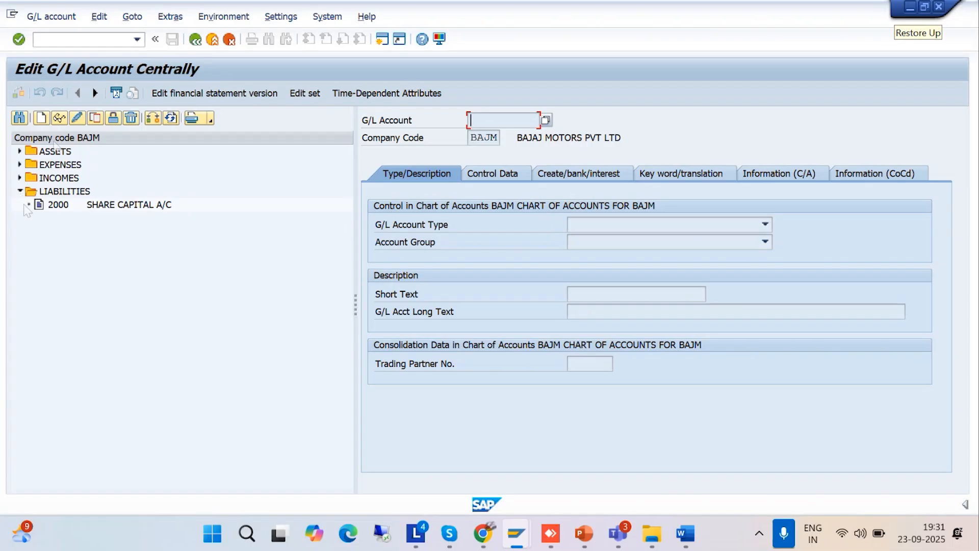
Start creating G/L account 2001 in company code BAJM.
{"action": "left_click", "coordinate": [43, 119]}
{"action": "type", "text": "2001"}
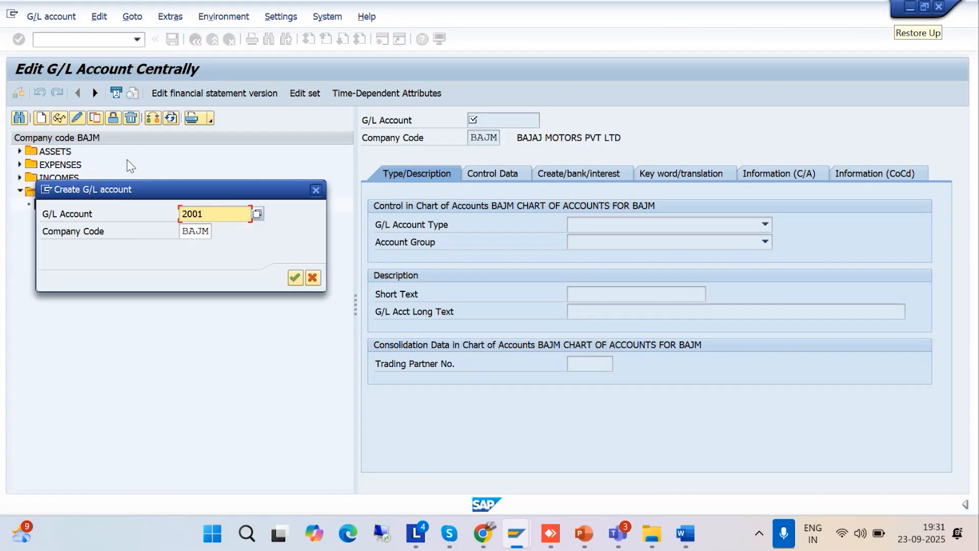
{"action": "left_click", "coordinate": [295, 277]}
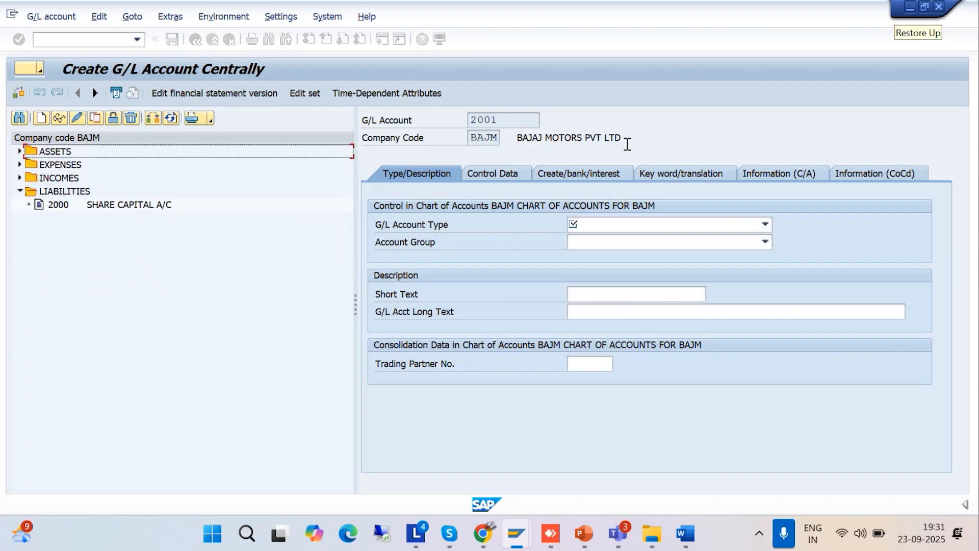
Set the G/L account type to X Balance Sheet Account and the account group to LIAB LIABILITIES.
{"action": "left_click", "coordinate": [764, 225]}
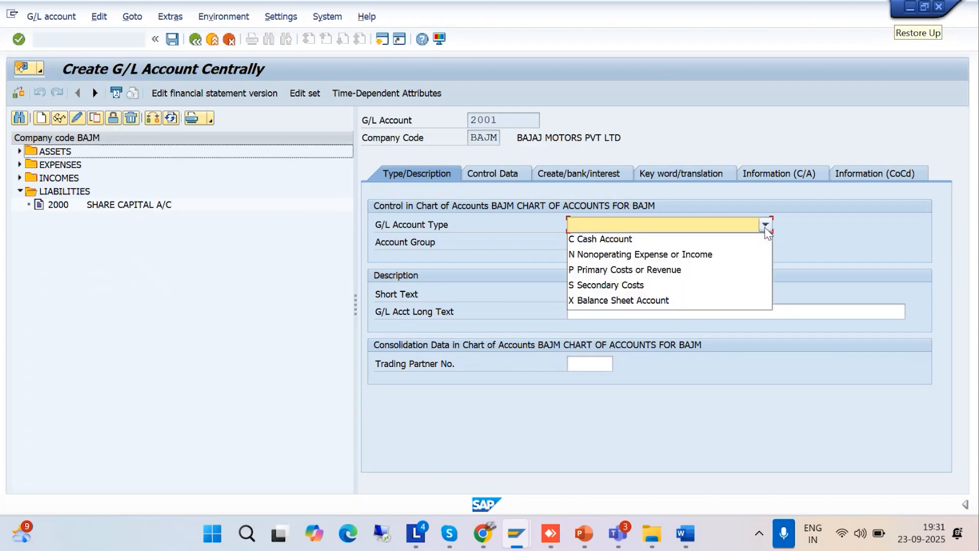
{"action": "left_click", "coordinate": [633, 301]}
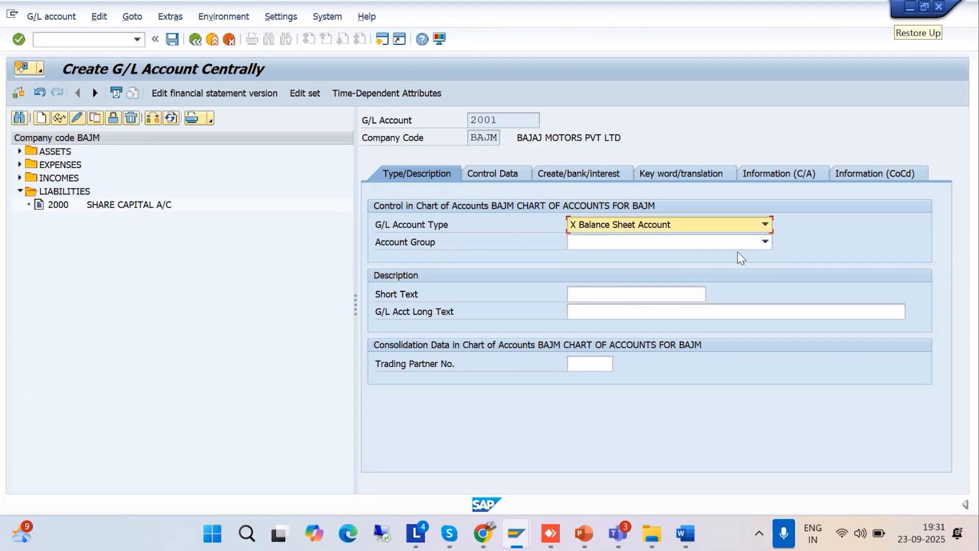
{"action": "left_click", "coordinate": [764, 243]}
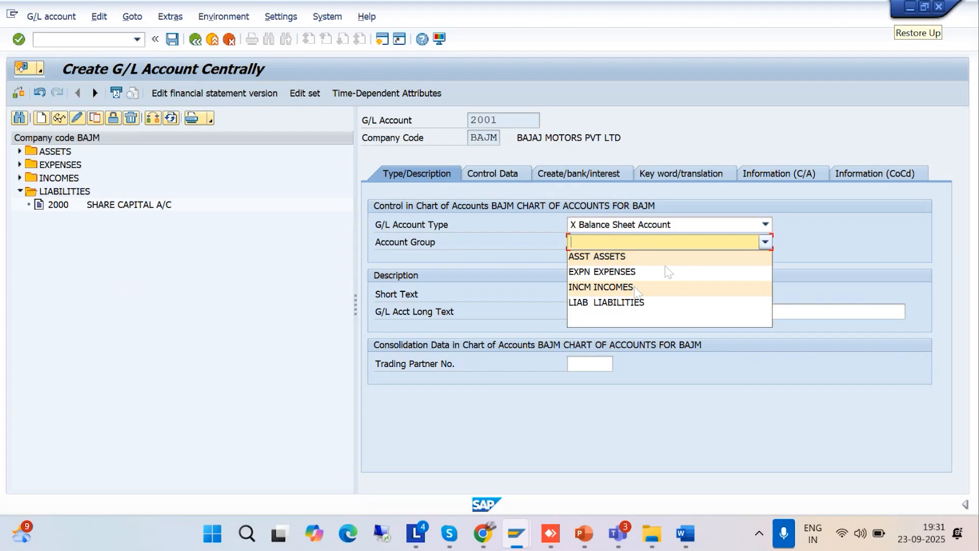
{"action": "left_click", "coordinate": [634, 302]}
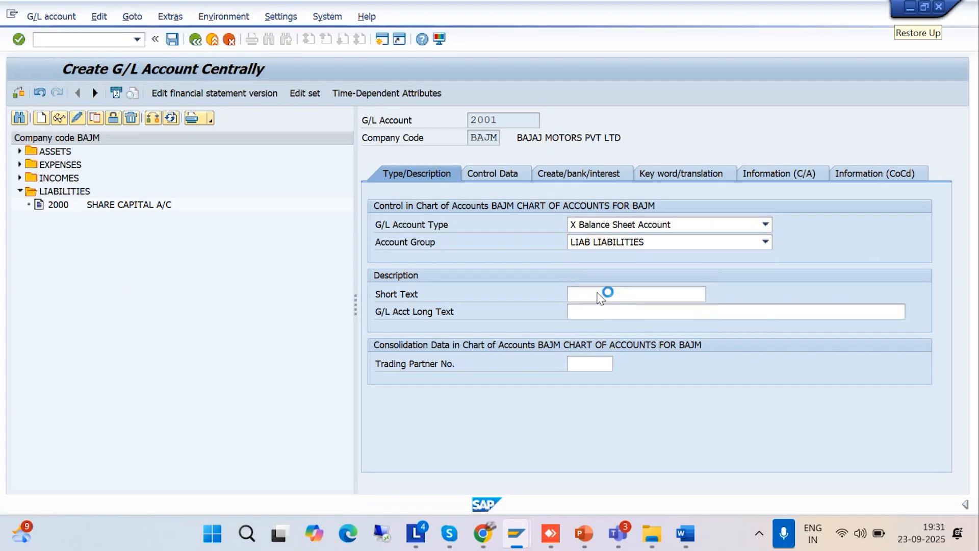
Enter AP RECON A/C as the short text of the new G/L account.
{"action": "left_click", "coordinate": [597, 293]}
{"action": "type", "text": "A"}
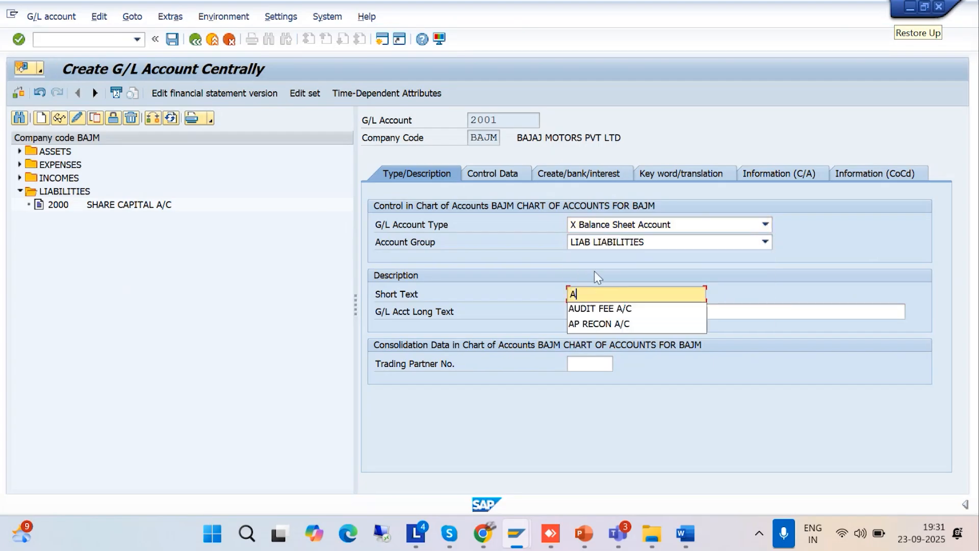
{"action": "type", "text": "P RECON A/C"}
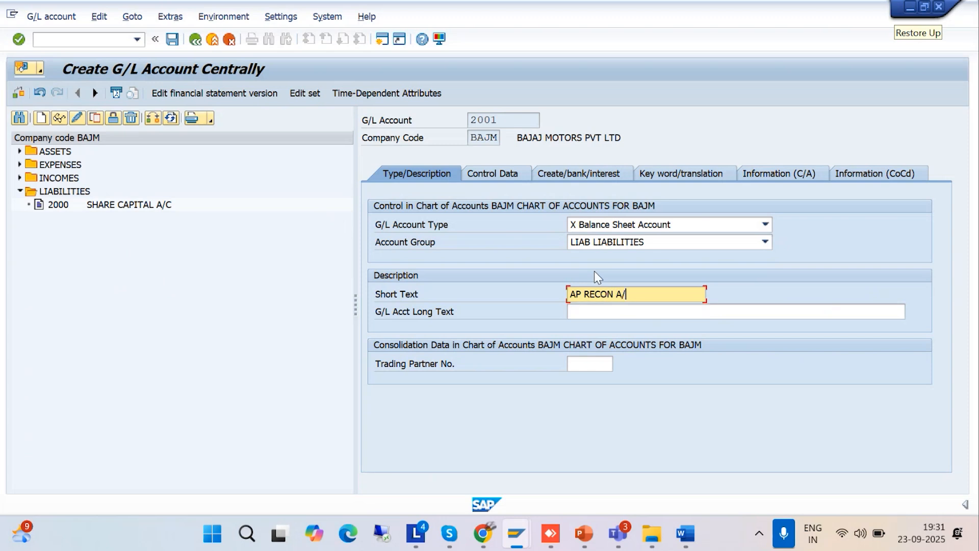
Enter AP RECON A/C as the long text of G/L account 2001 and make it a reconciliation account for K Vendors.
{"action": "left_click", "coordinate": [581, 317]}
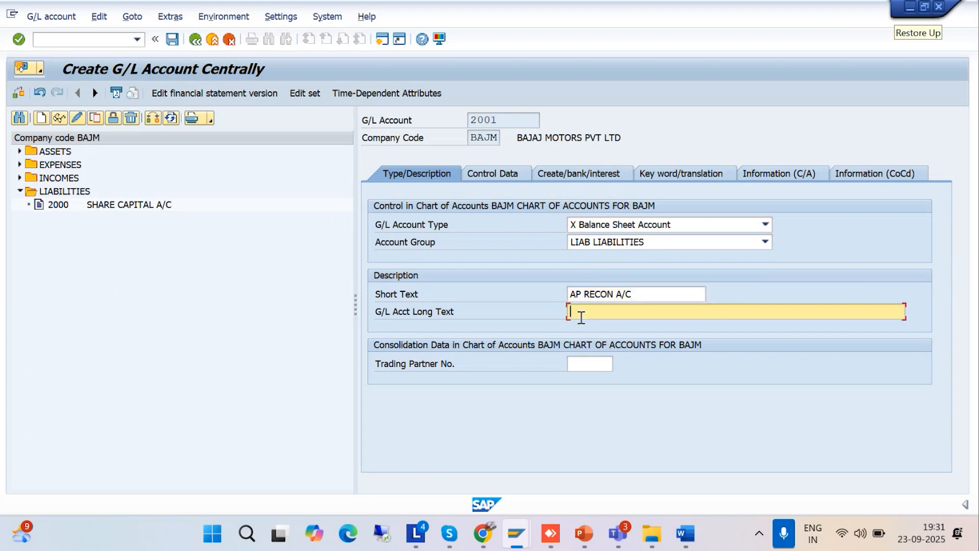
{"action": "type", "text": "AP RECON A/C"}
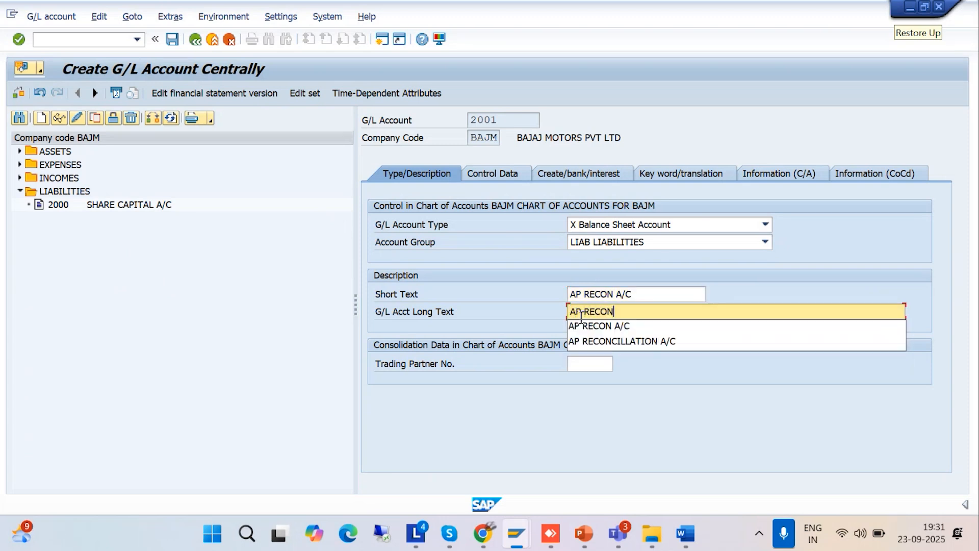
{"action": "left_click", "coordinate": [486, 180]}
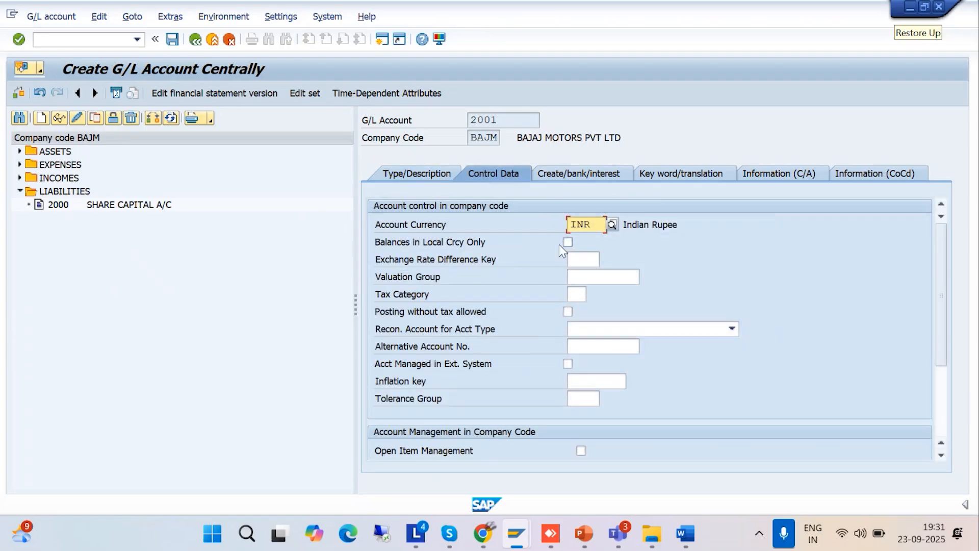
{"action": "left_click", "coordinate": [732, 329]}
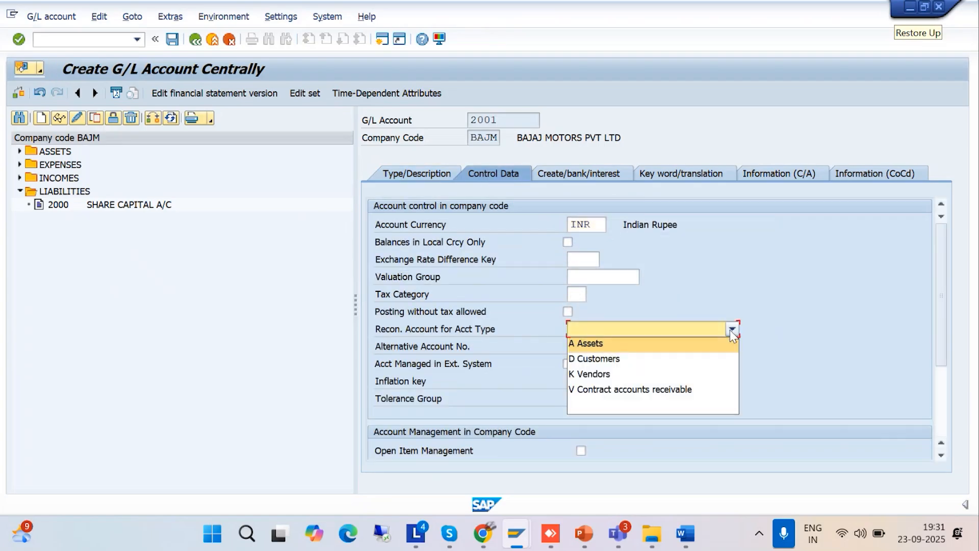
{"action": "left_click", "coordinate": [596, 375]}
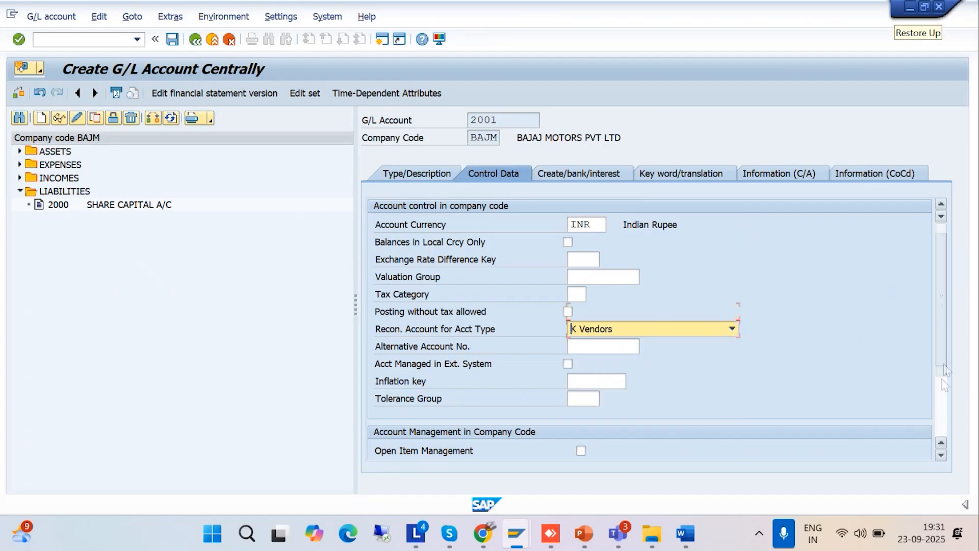
Set the sort key of the G/L account to 001.
{"action": "left_click", "coordinate": [941, 398]}
{"action": "left_click", "coordinate": [578, 382]}
{"action": "type", "text": "002"}
{"action": "key", "text": "BackSpace"}
{"action": "type", "text": "1"}
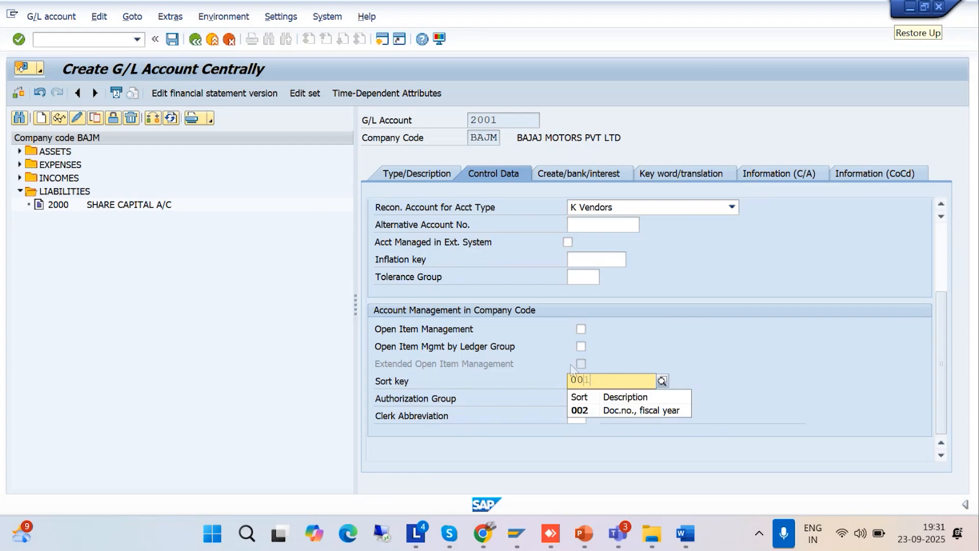
{"action": "left_click", "coordinate": [589, 409]}
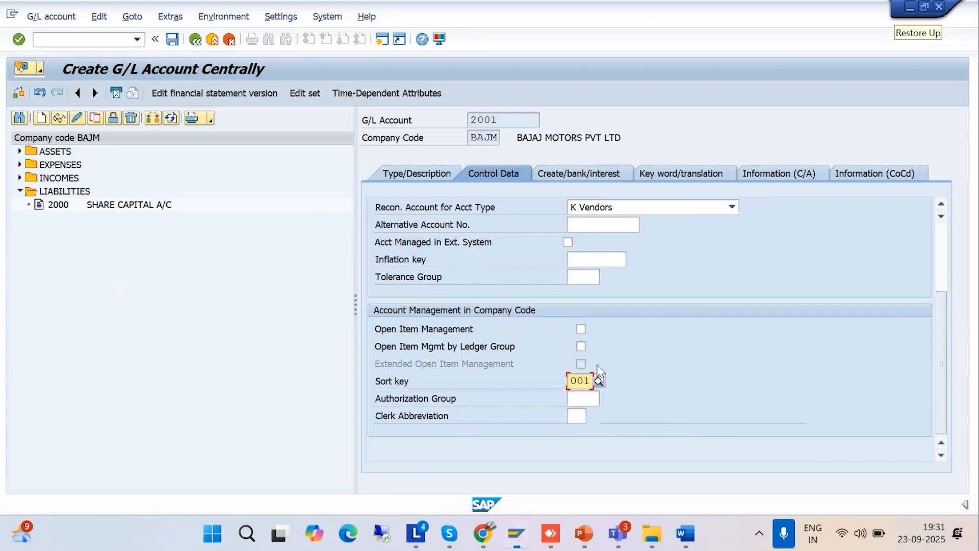
Assign field status group G067 Reconciliation accounts and save the new G/L account.
{"action": "left_click", "coordinate": [554, 173]}
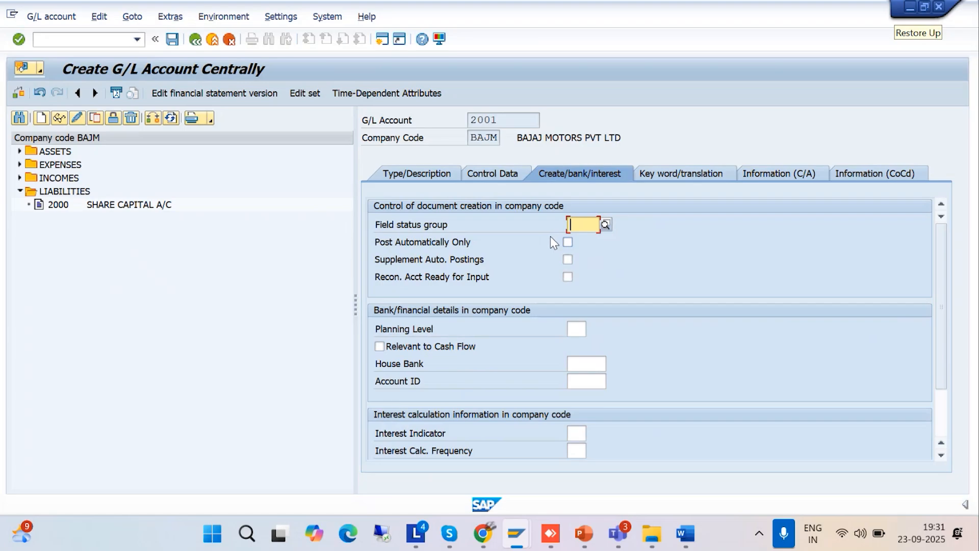
{"action": "type", "text": "G067"}
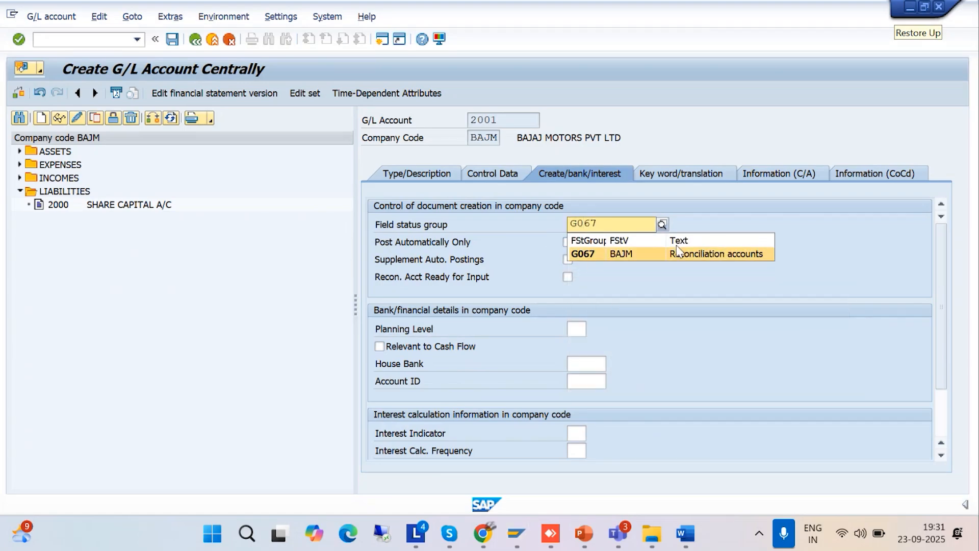
{"action": "left_click", "coordinate": [669, 255]}
{"action": "left_click", "coordinate": [173, 41]}
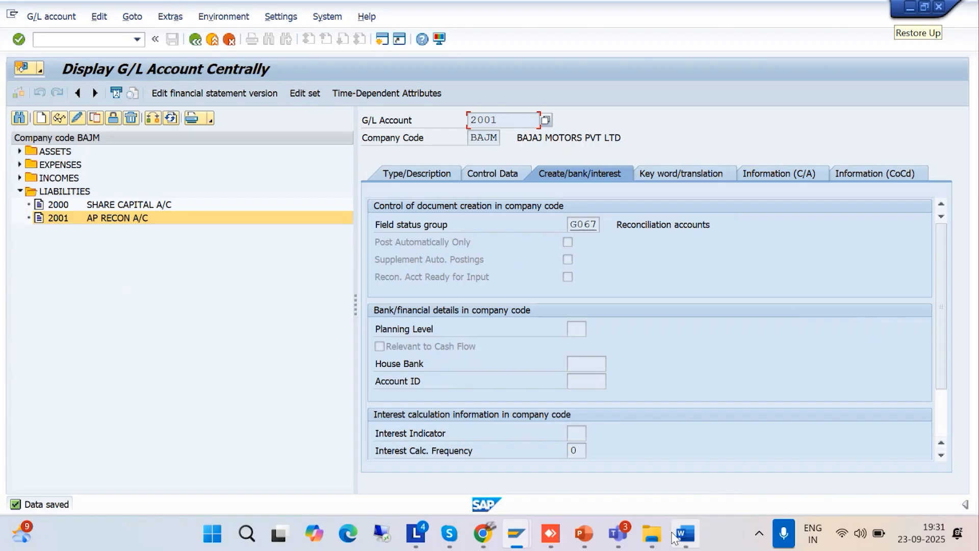
Return to the business partner session and choose 2001 AP RECON A/C as the vendor's reconciliation account.
{"action": "mouse_move", "coordinate": [516, 535]}
{"action": "left_click", "coordinate": [513, 460]}
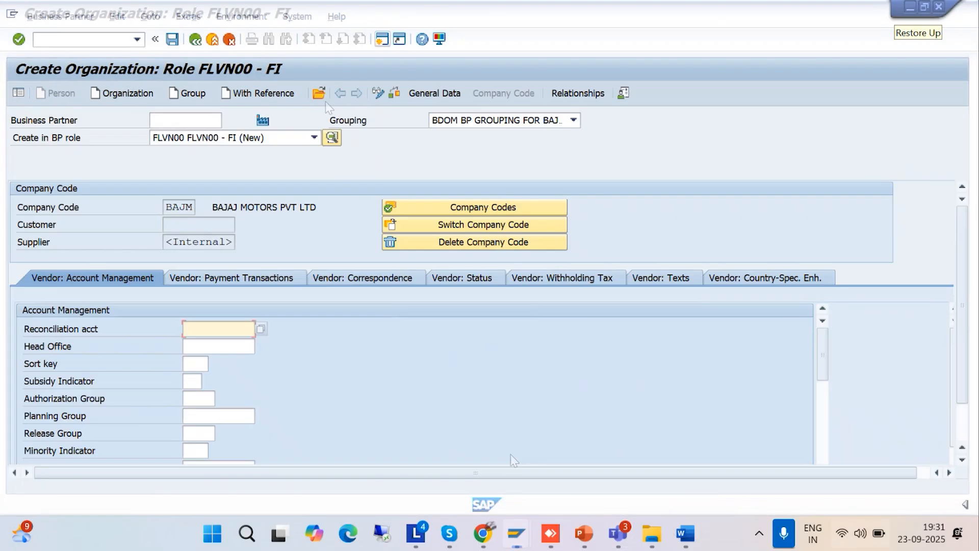
{"action": "left_click", "coordinate": [262, 330]}
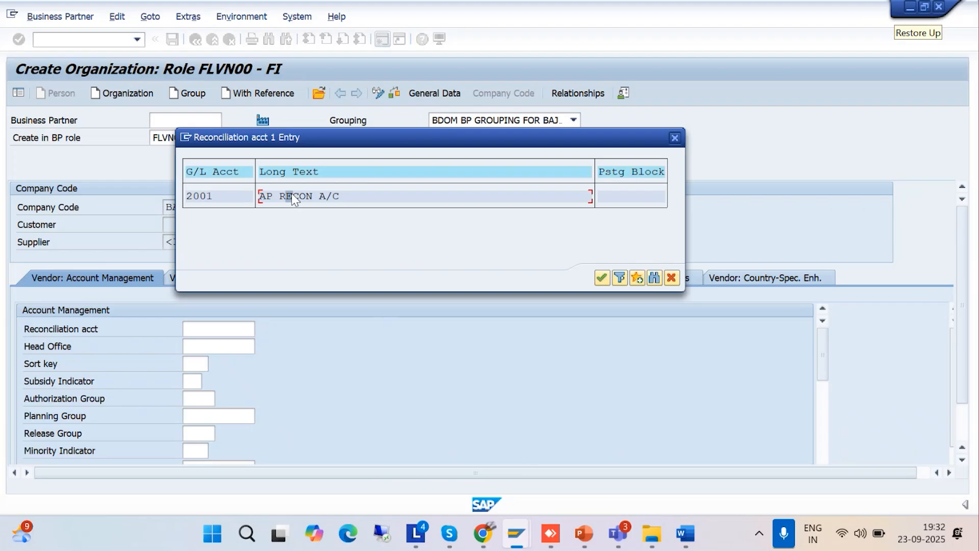
{"action": "left_click", "coordinate": [600, 277]}
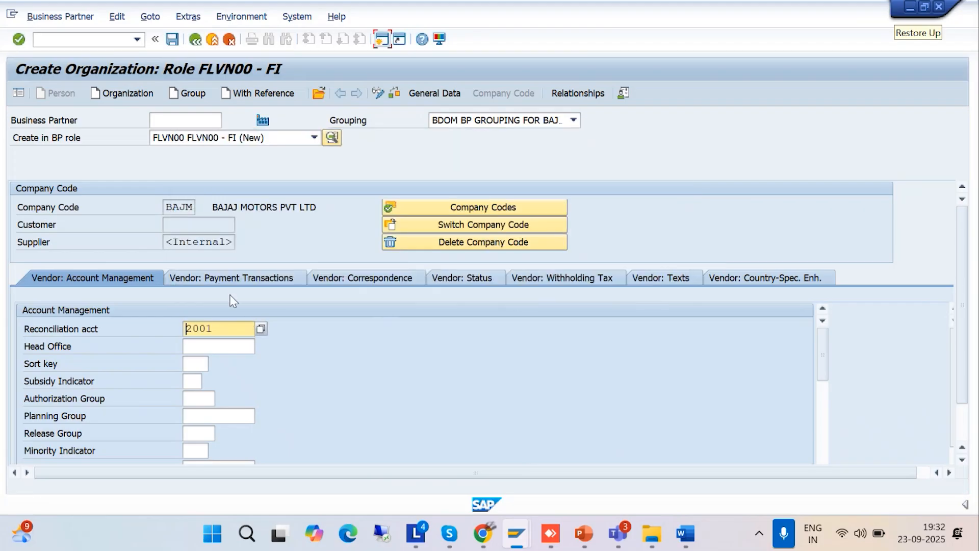
Set the vendor's terms of payment to 0001 and save the business partner.
{"action": "left_click", "coordinate": [233, 281]}
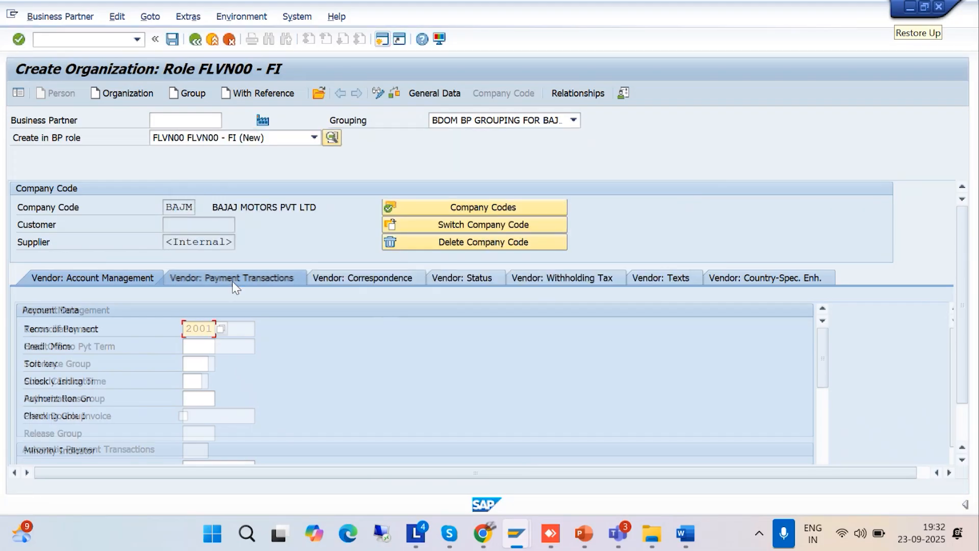
{"action": "type", "text": "0001"}
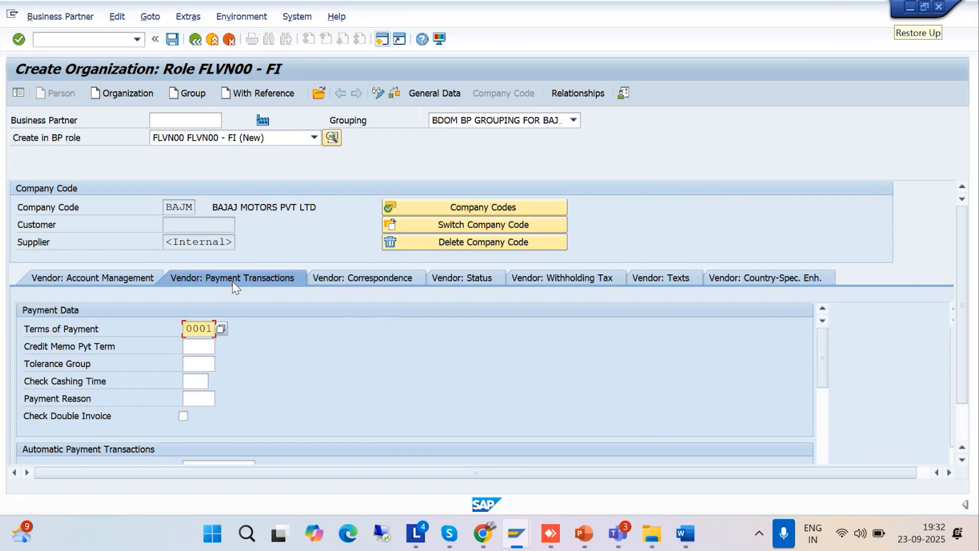
{"action": "key", "text": "Return"}
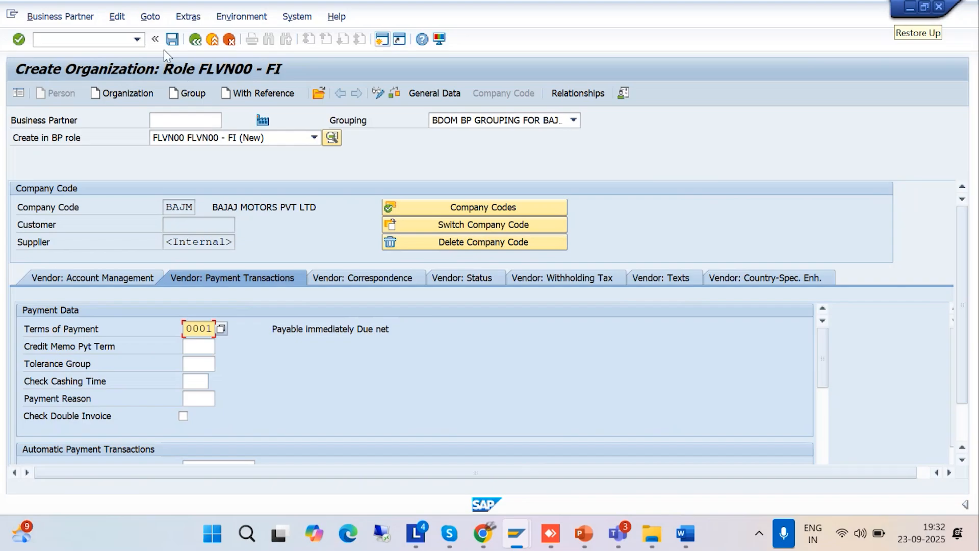
{"action": "left_click", "coordinate": [173, 39]}
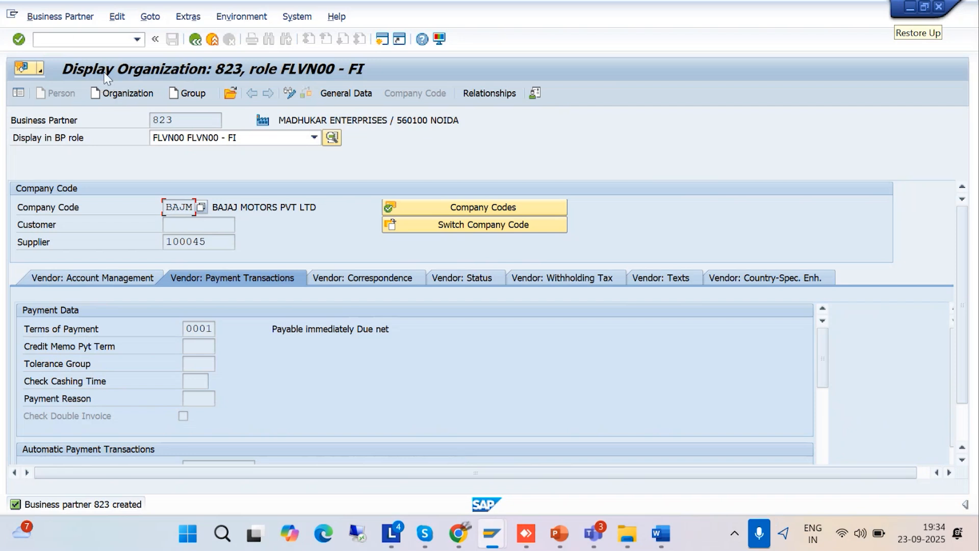
{"action": "left_click", "coordinate": [74, 37]}
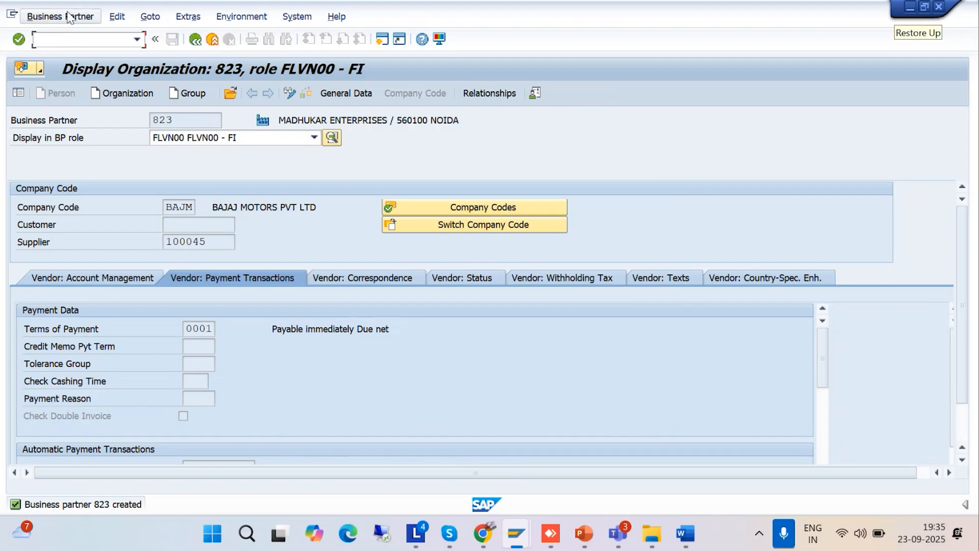
{"action": "type", "text": "/"}
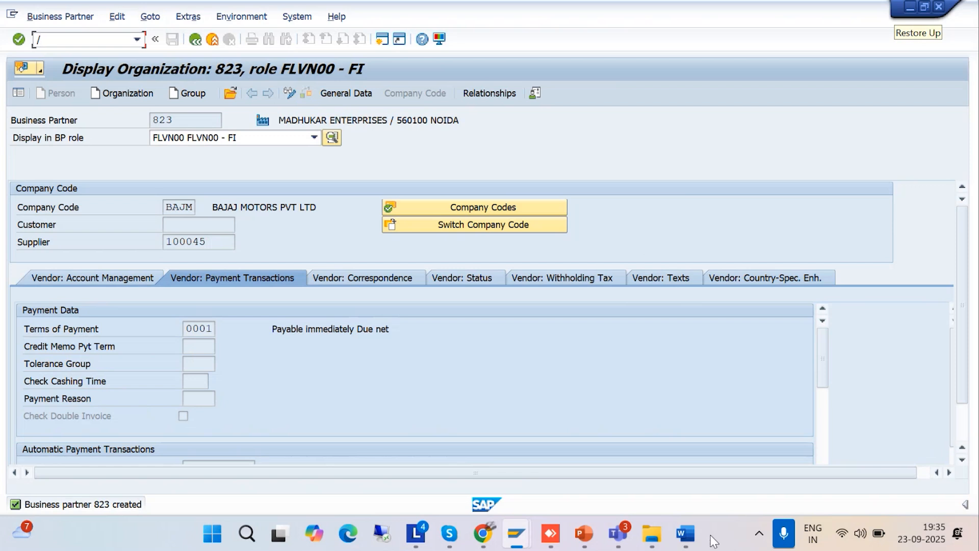
{"action": "left_click", "coordinate": [618, 542]}
{"action": "left_click", "coordinate": [601, 457]}
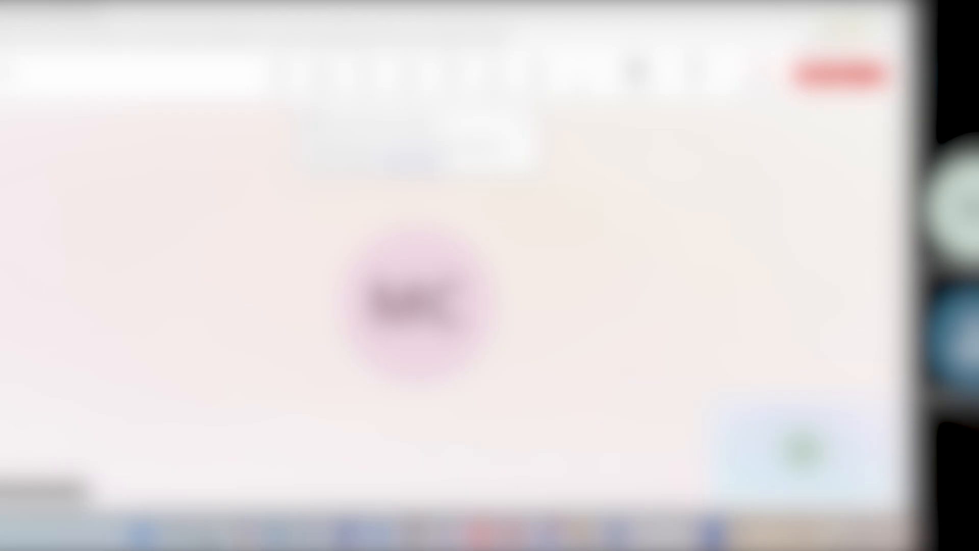
{"action": "left_click", "coordinate": [280, 73]}
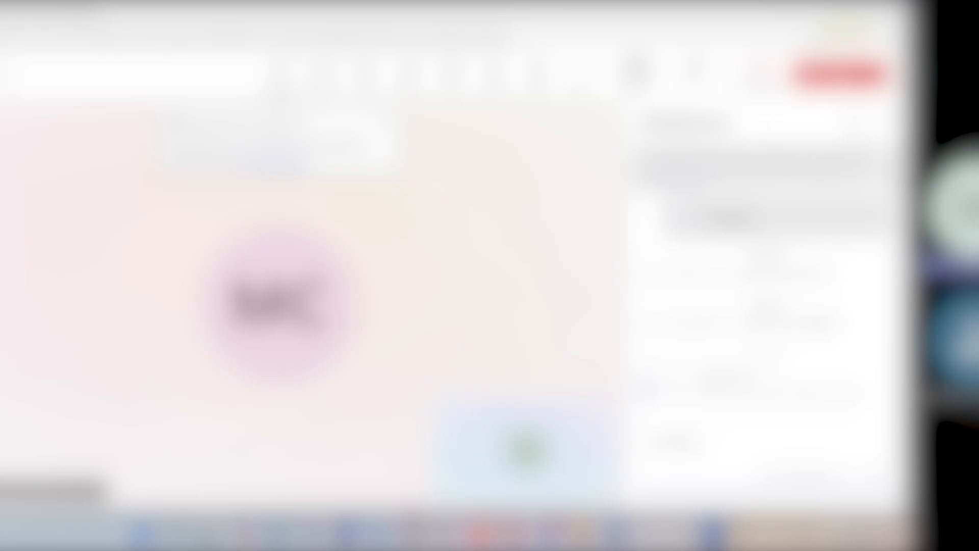
{"action": "key", "text": "Return"}
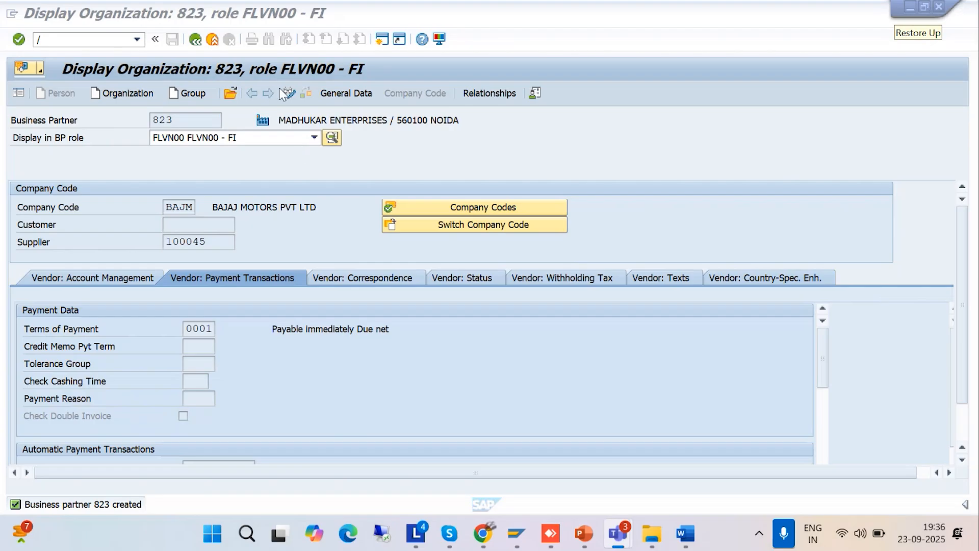
{"action": "left_click", "coordinate": [58, 39]}
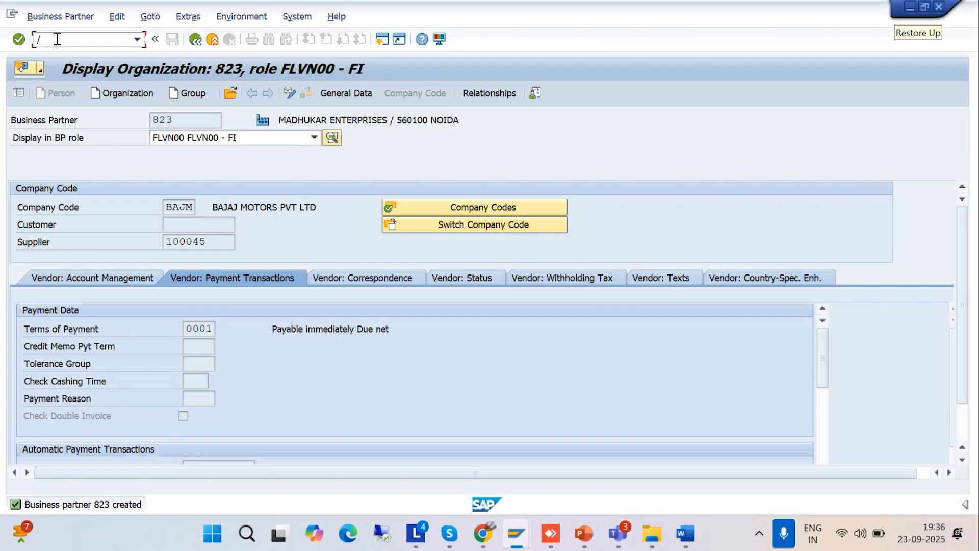
Leave the business partner display and start vendor invoice entry with transaction /NFB60.
{"action": "left_click", "coordinate": [194, 39]}
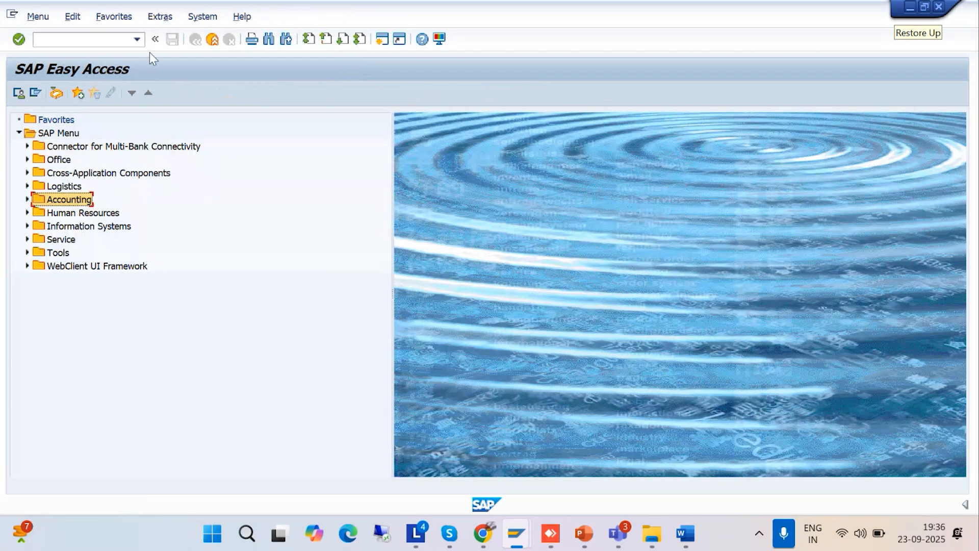
{"action": "left_click", "coordinate": [137, 39]}
{"action": "left_click", "coordinate": [58, 75]}
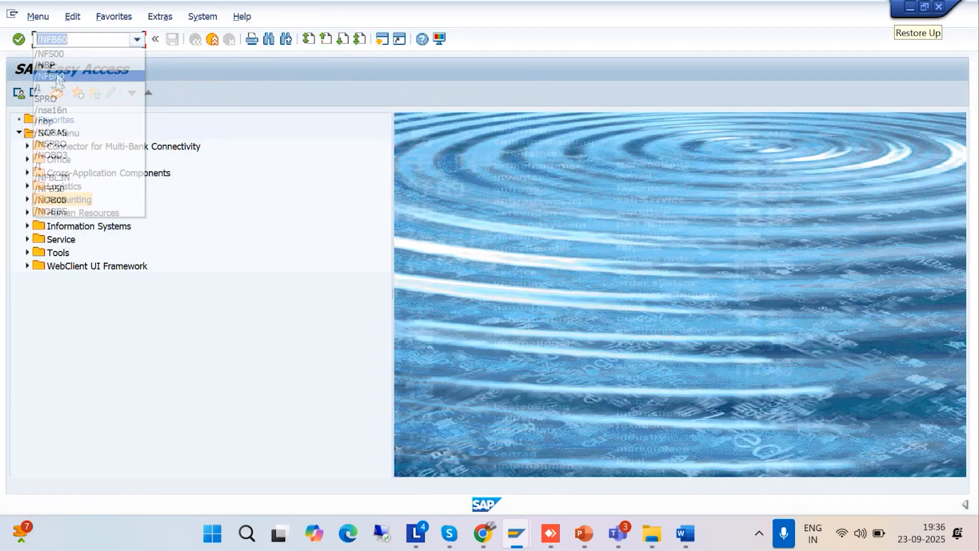
{"action": "left_click", "coordinate": [82, 39]}
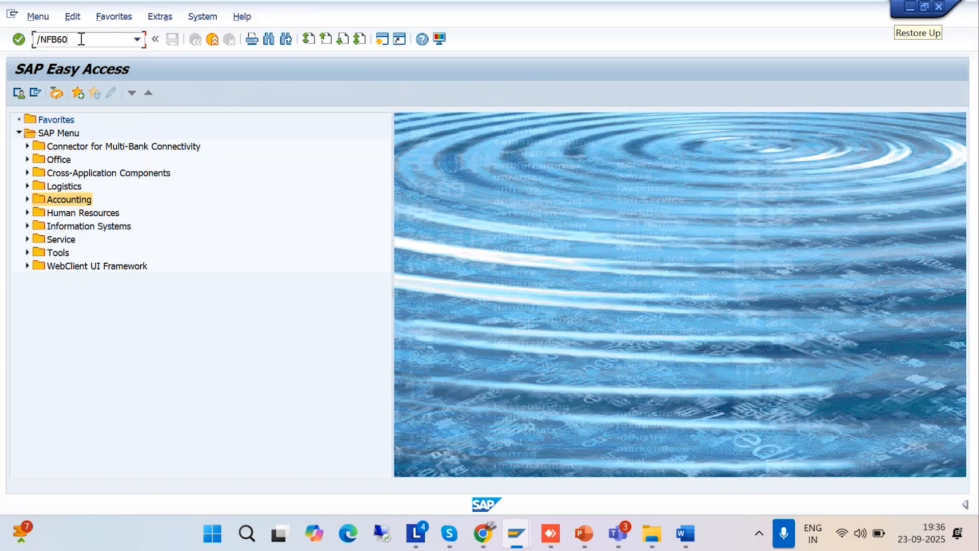
{"action": "key", "text": "Return"}
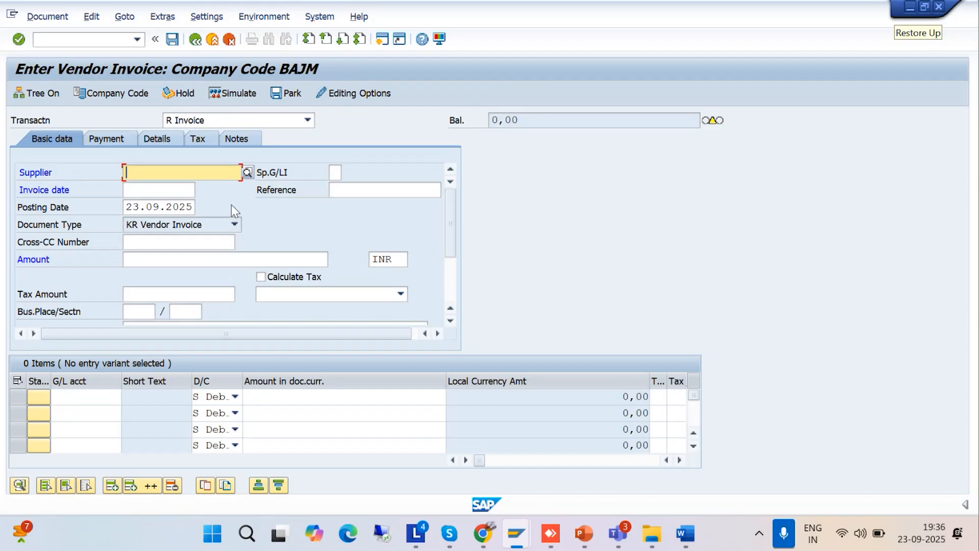
{"action": "left_click", "coordinate": [248, 172]}
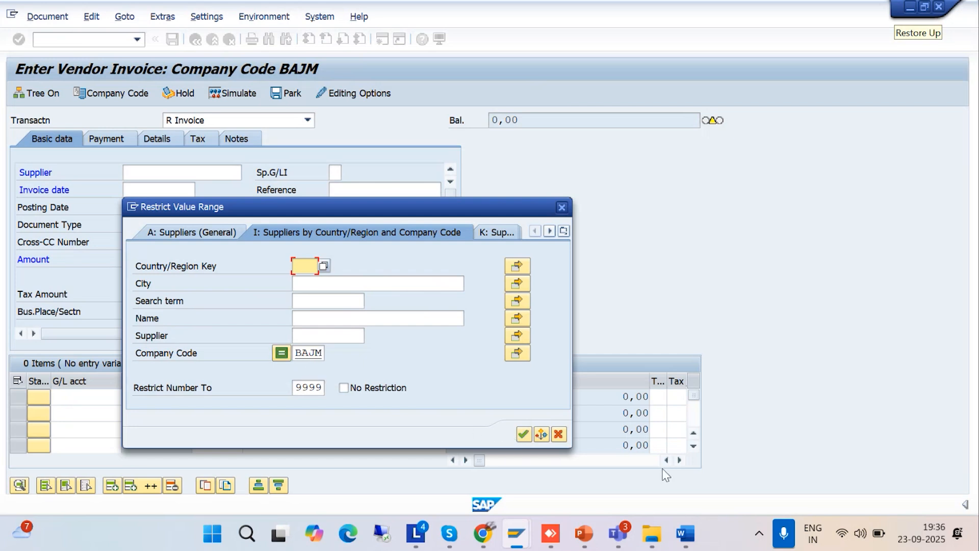
{"action": "left_click", "coordinate": [530, 100]}
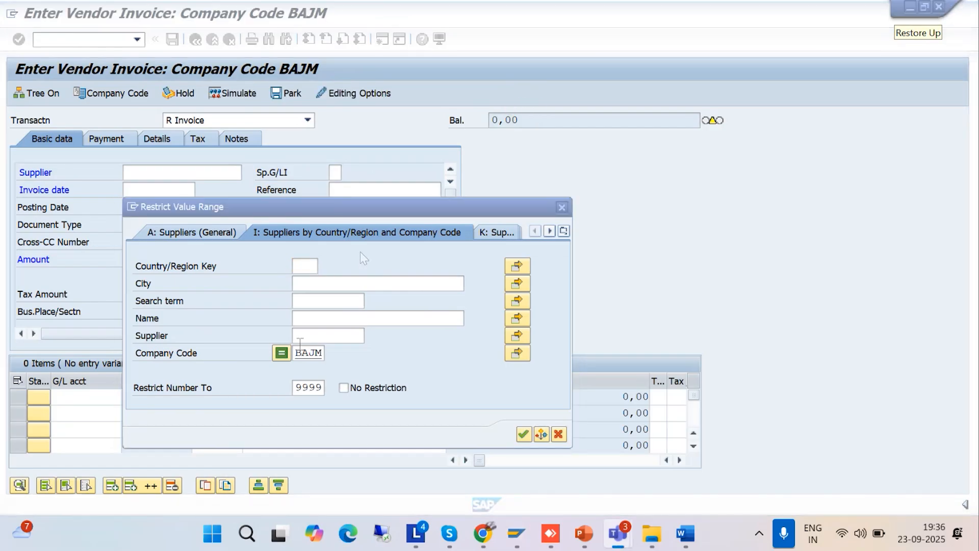
{"action": "left_click", "coordinate": [255, 373]}
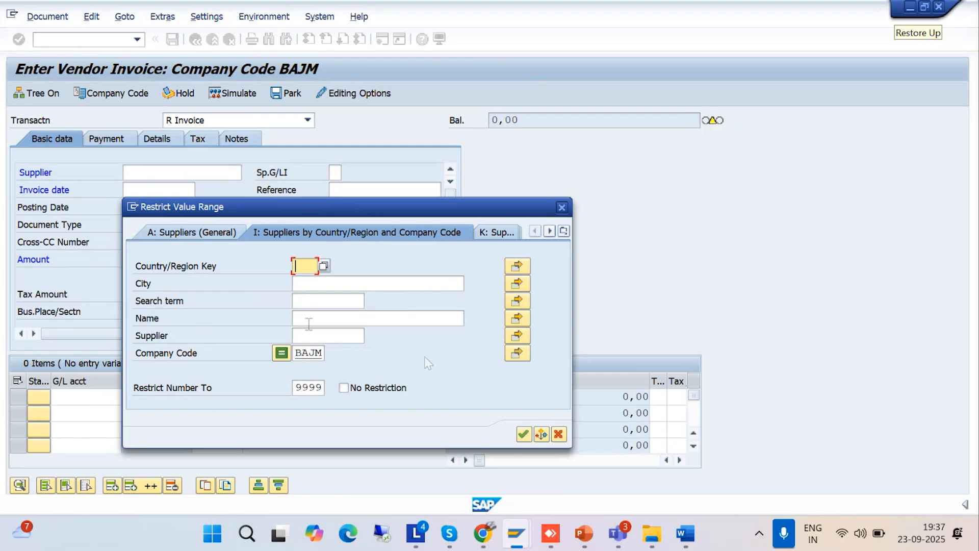
{"action": "left_click", "coordinate": [617, 533]}
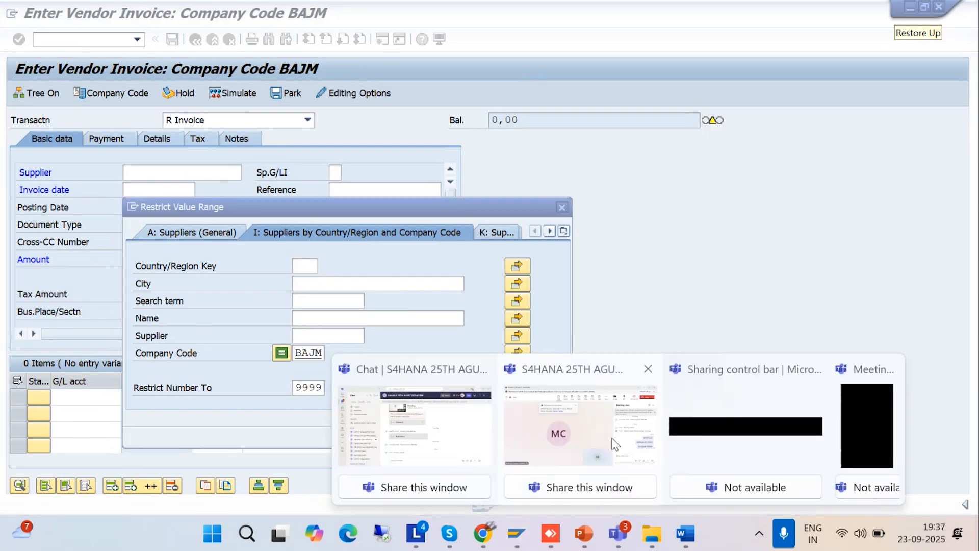
{"action": "left_click", "coordinate": [616, 444]}
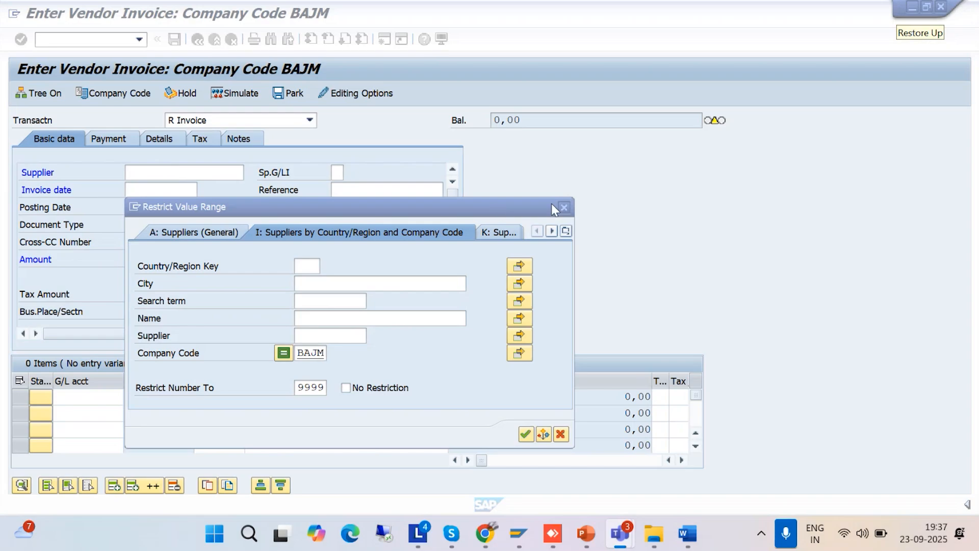
{"action": "left_click", "coordinate": [564, 208]}
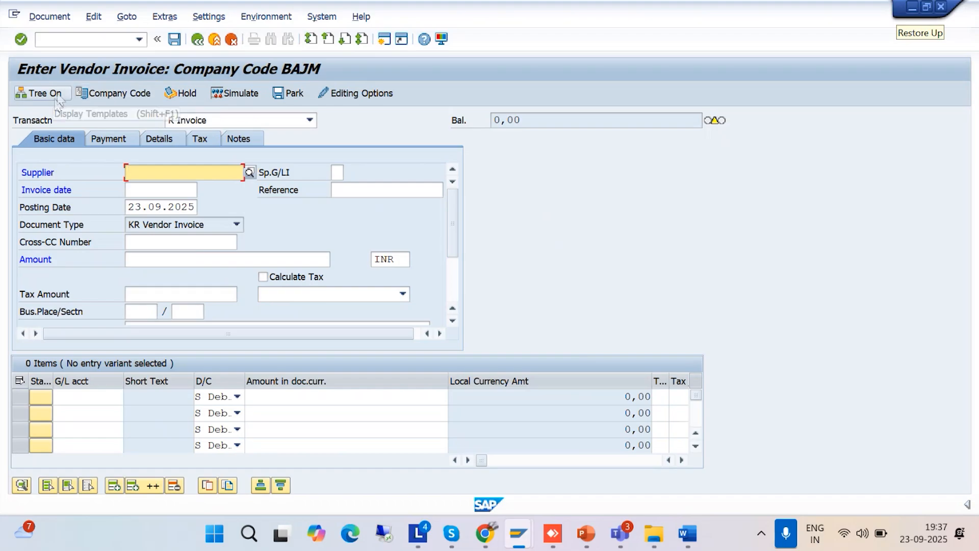
Restart the vendor invoice entry with transaction /NFB60.
{"action": "left_click", "coordinate": [139, 39]}
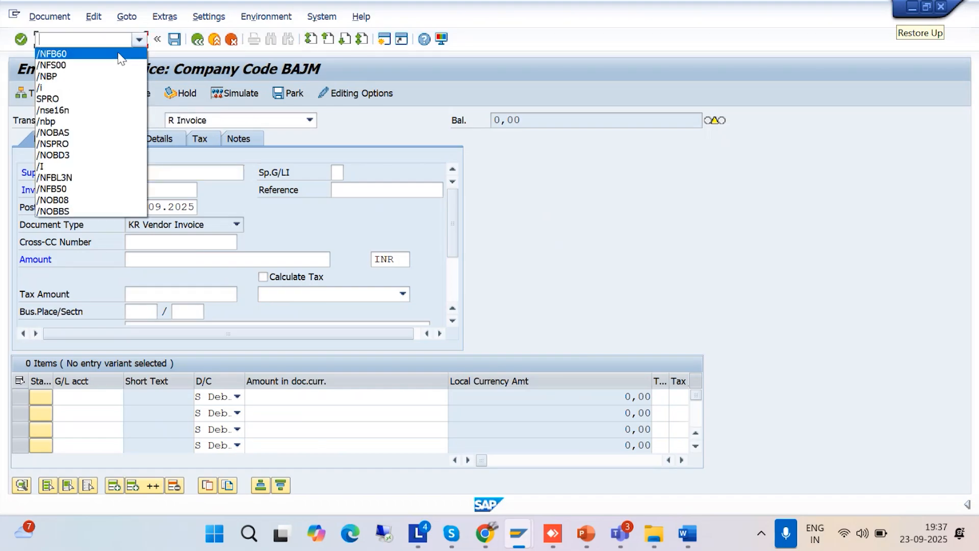
{"action": "left_click", "coordinate": [112, 54]}
{"action": "key", "text": "Return"}
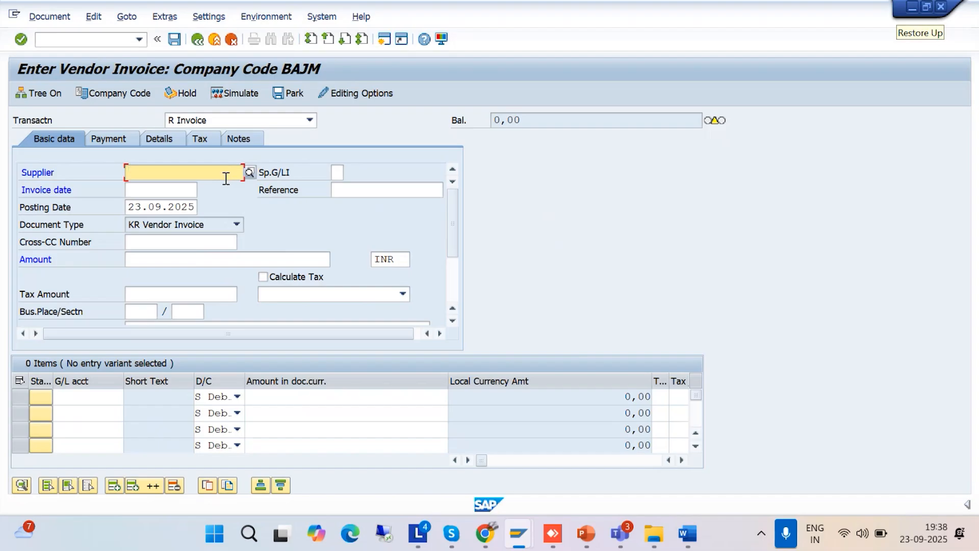
Look up the suppliers of company code BAJM and choose MADHUKAR ENTERPRISES as the invoice supplier.
{"action": "left_click", "coordinate": [248, 173]}
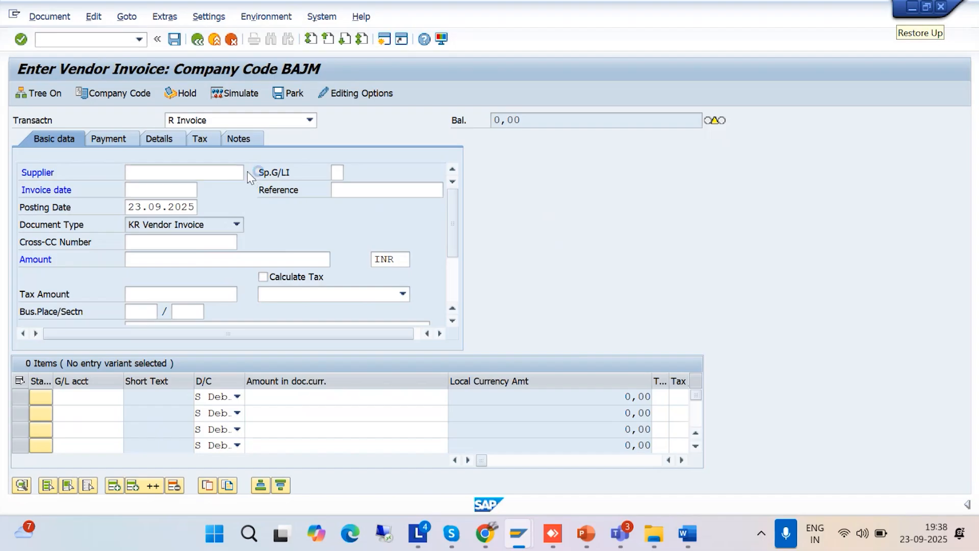
{"action": "left_click", "coordinate": [525, 435]}
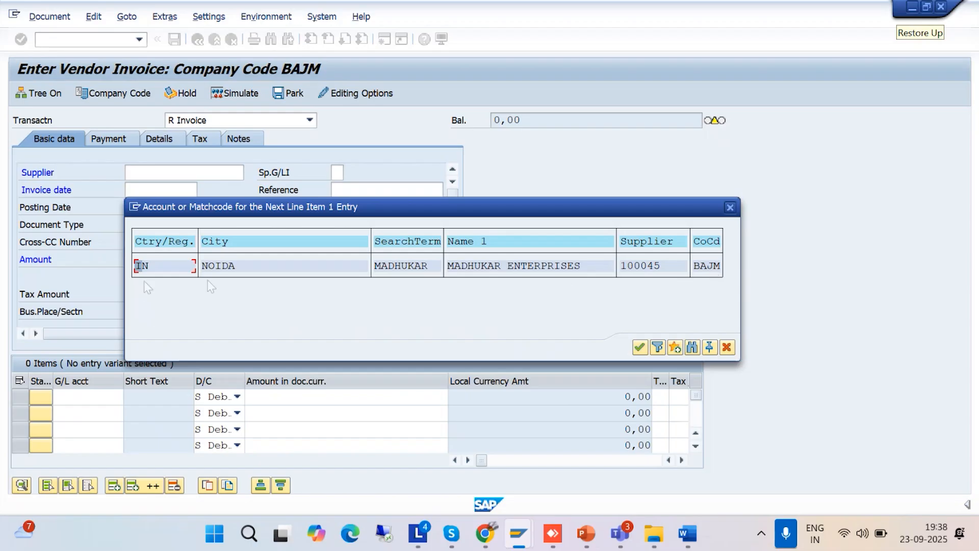
{"action": "left_click", "coordinate": [645, 270]}
{"action": "left_click", "coordinate": [641, 349]}
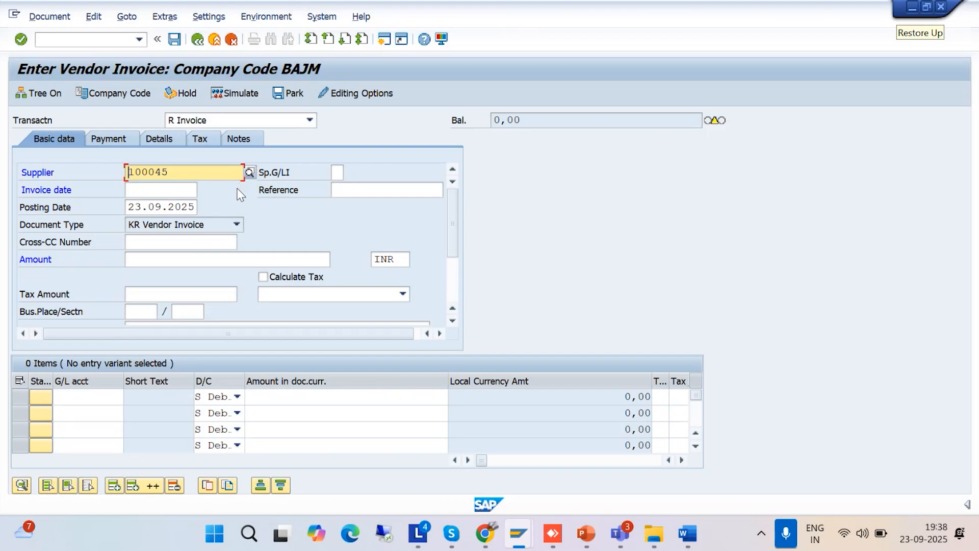
Set the invoice date to 23.09.2025 and the invoice amount to 100000 INR.
{"action": "left_click", "coordinate": [156, 191]}
{"action": "type", "text": "23.0"}
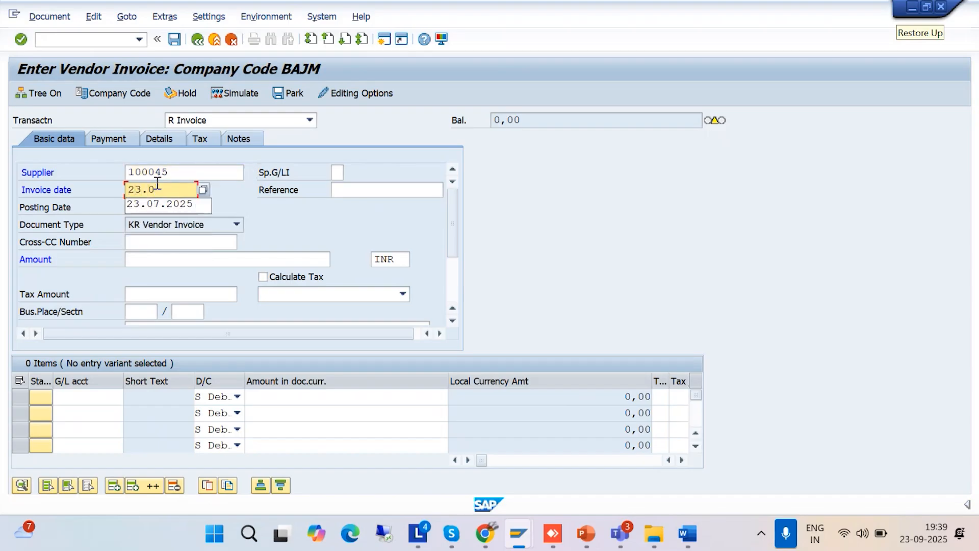
{"action": "type", "text": "9.2"}
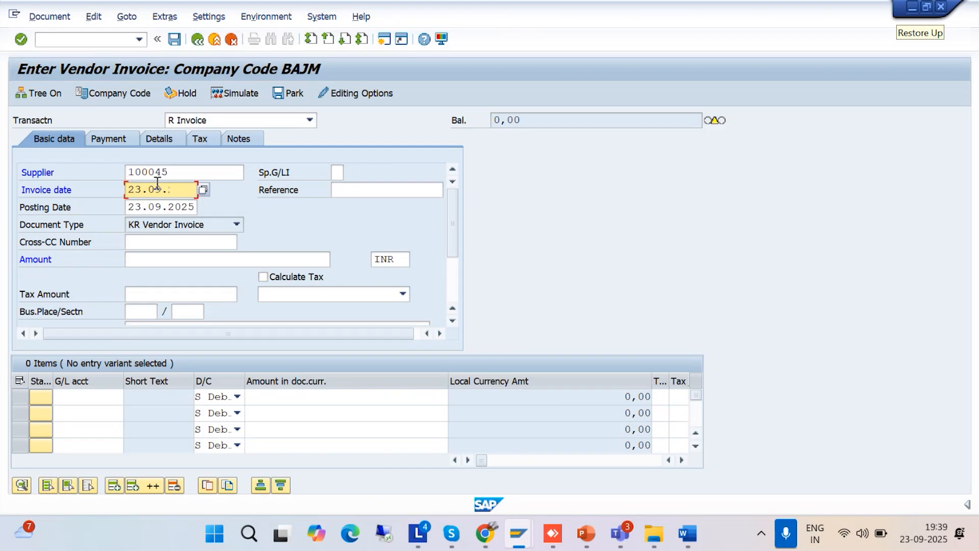
{"action": "type", "text": "025"}
{"action": "left_click", "coordinate": [144, 259]}
{"action": "type", "text": "1"}
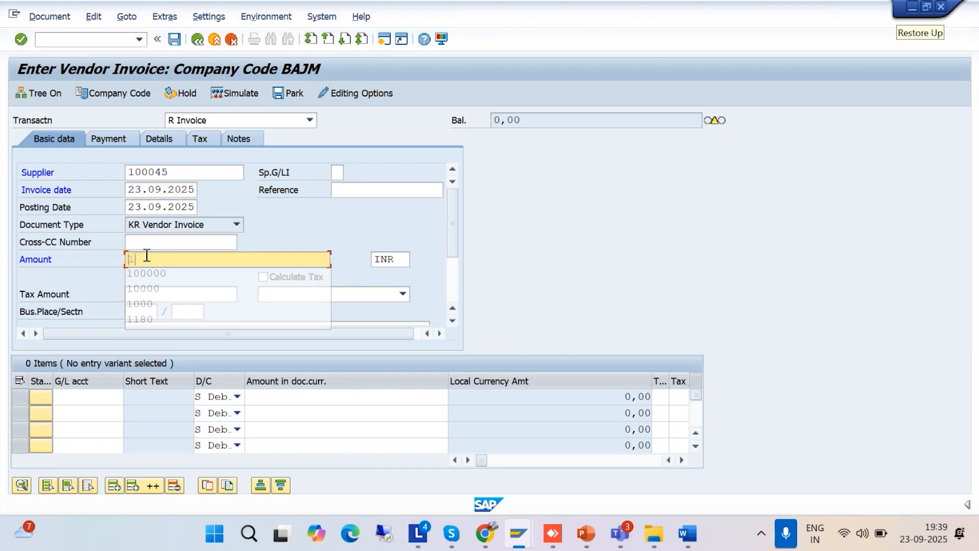
{"action": "type", "text": "00000"}
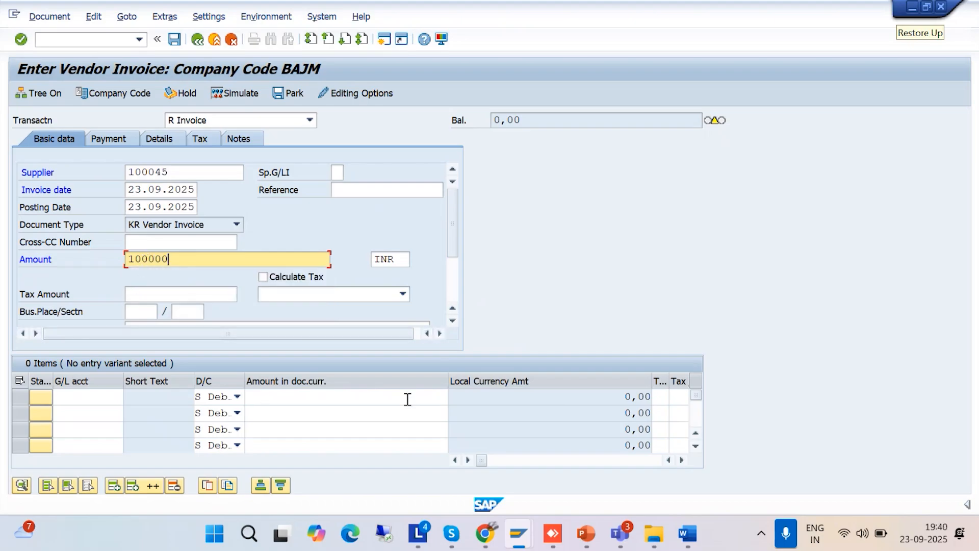
Enter the invoice header text "BEING VENDOR INVOICE POSTED FOR AUDIT FEE".
{"action": "left_click", "coordinate": [453, 321]}
{"action": "left_click", "coordinate": [138, 312]}
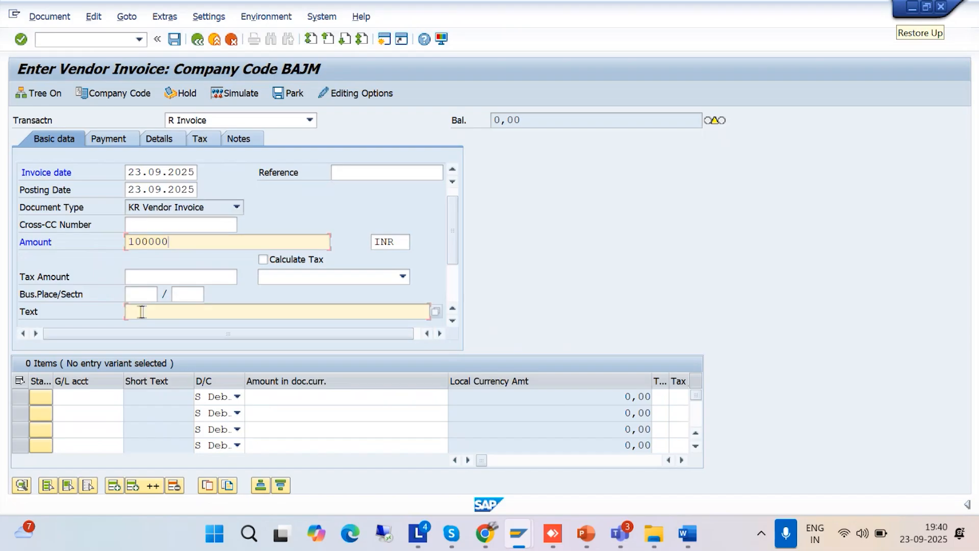
{"action": "type", "text": "BE"}
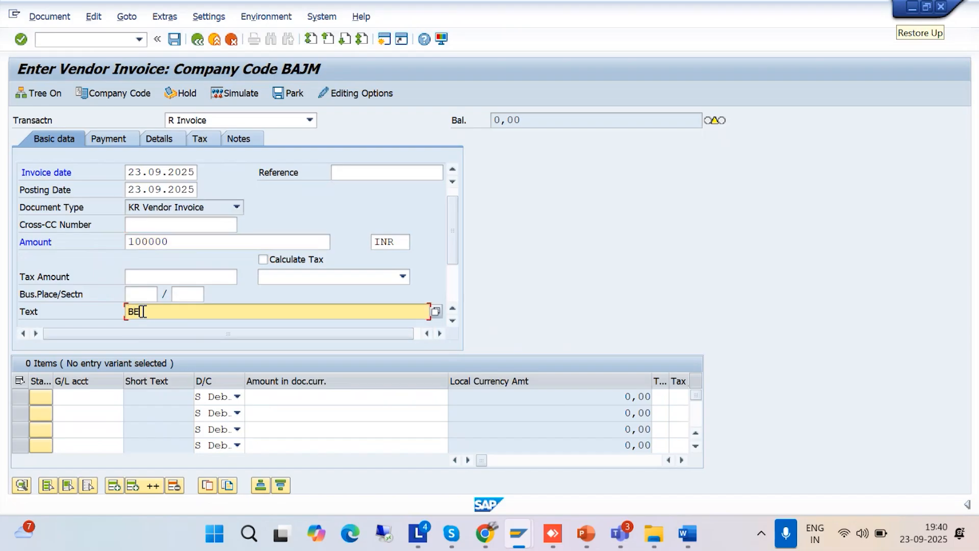
{"action": "type", "text": "ING VENDO R"}
{"action": "key", "text": "BackSpace"}
{"action": "key", "text": "BackSpace"}
{"action": "type", "text": "R INCOI"}
{"action": "key", "text": "BackSpace"}
{"action": "key", "text": "BackSpace"}
{"action": "key", "text": "BackSpace"}
{"action": "type", "text": "VOICE POSTED FOR "}
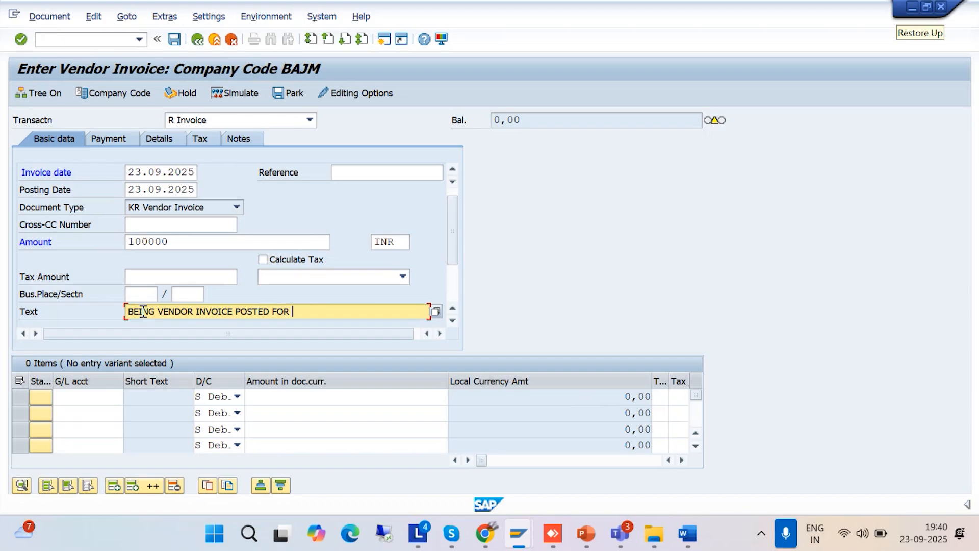
{"action": "type", "text": "AUDIT"}
{"action": "left_click", "coordinate": [84, 397]}
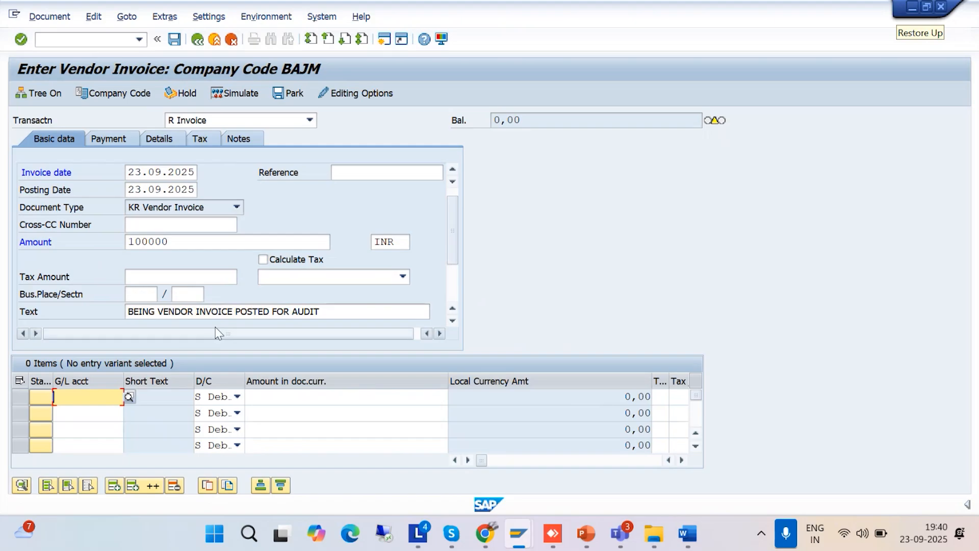
{"action": "left_click", "coordinate": [329, 313]}
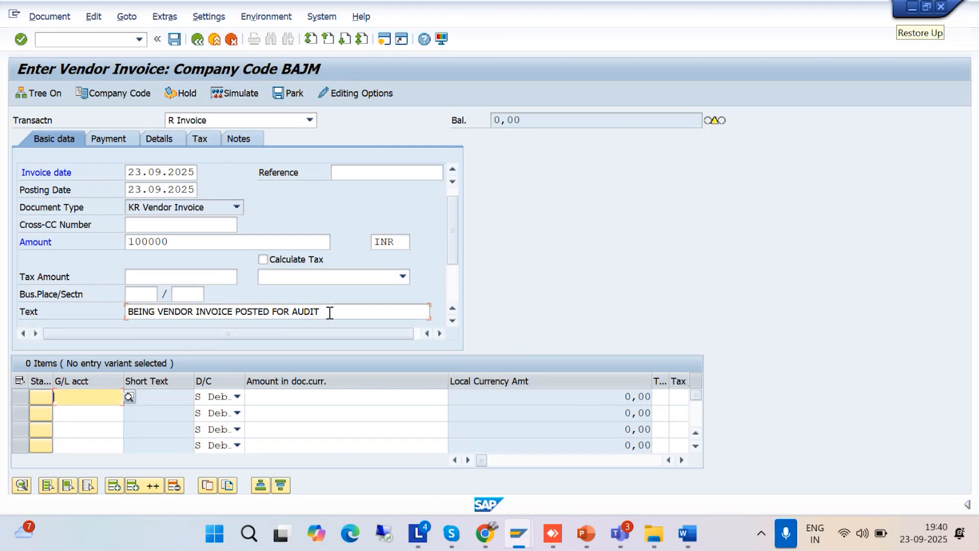
{"action": "type", "text": "FEE"}
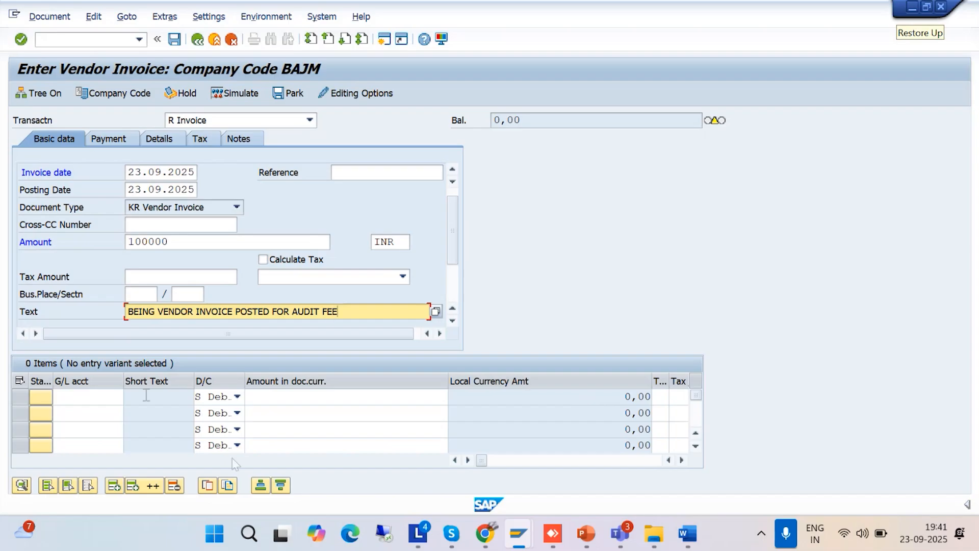
Look up the G/L accounts and choose 3000 AUDIT FEE A/C for the first line item.
{"action": "left_click", "coordinate": [113, 396]}
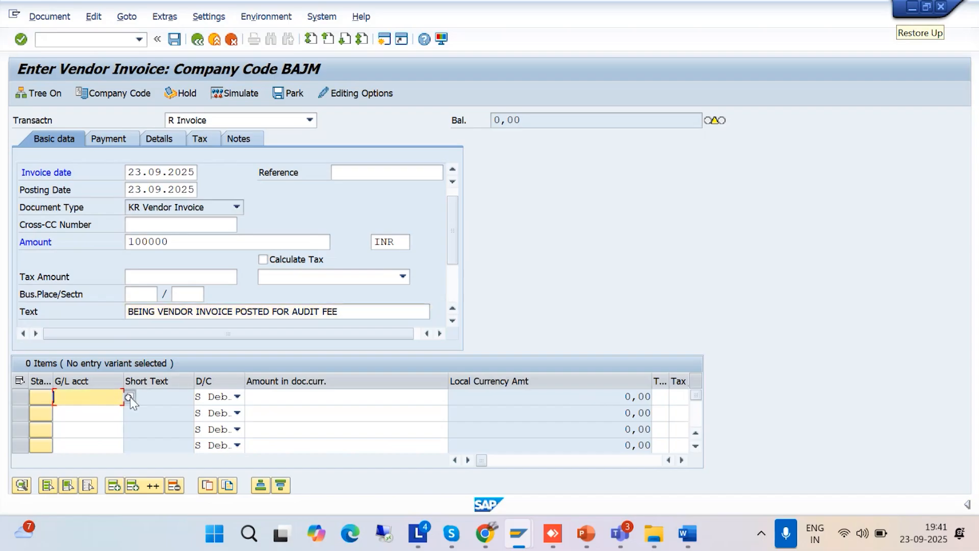
{"action": "left_click", "coordinate": [130, 396]}
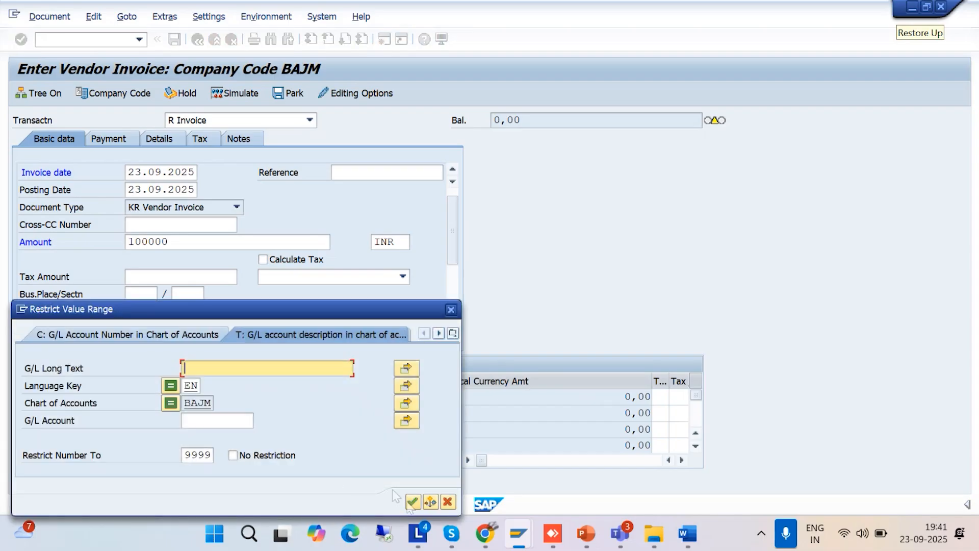
{"action": "left_click", "coordinate": [412, 501]}
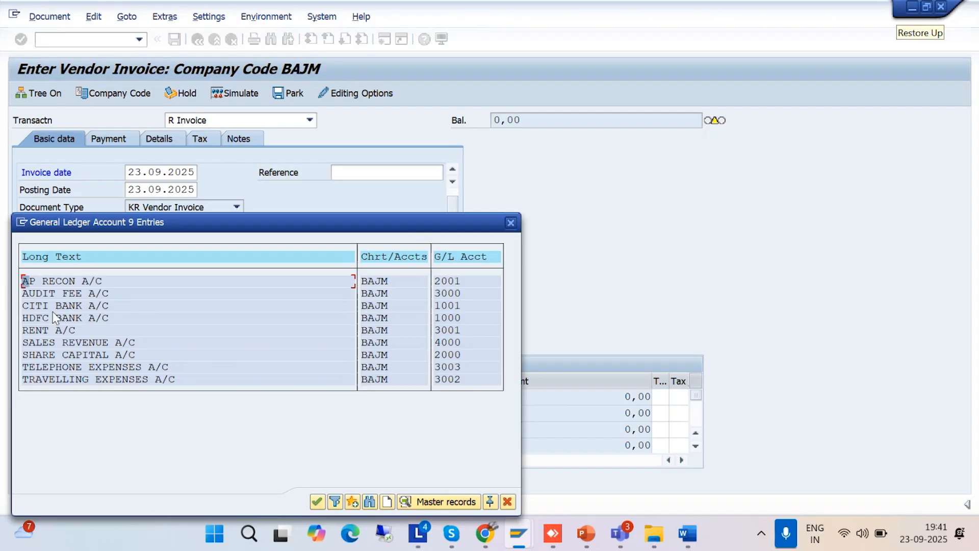
{"action": "left_click", "coordinate": [60, 293]}
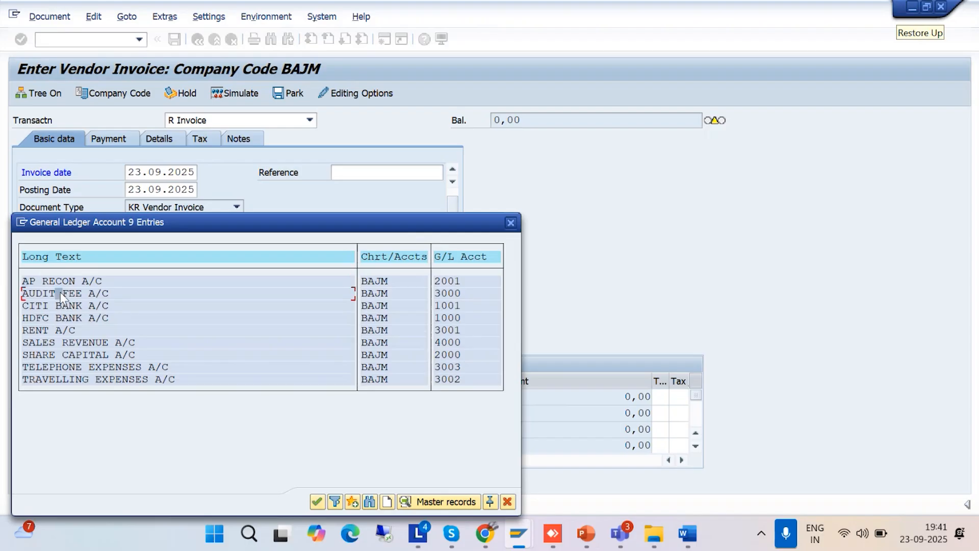
{"action": "left_click", "coordinate": [318, 501]}
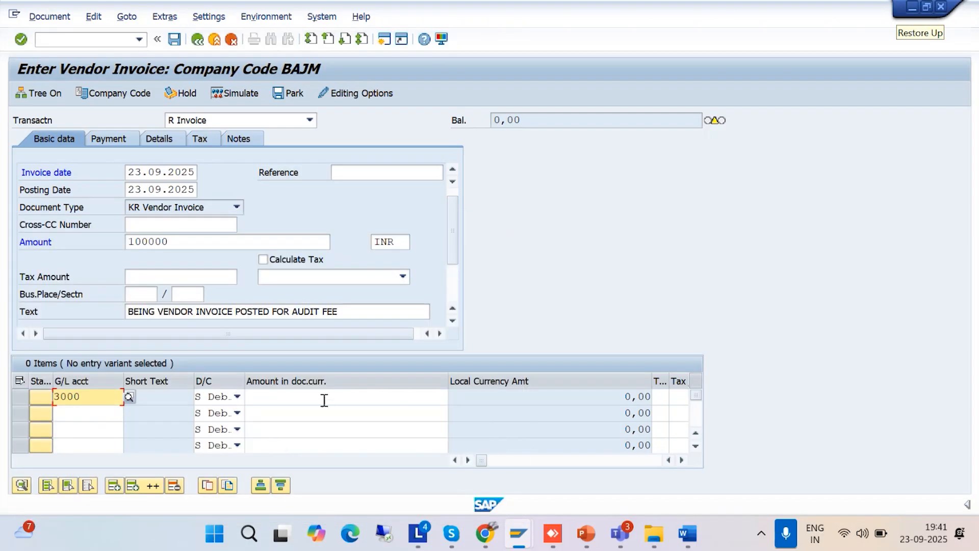
Copy the header amount 100000 into the document currency amount of the audit fee line item.
{"action": "left_click_drag", "start_coordinate": [177, 243], "coordinate": [74, 247]}
{"action": "key", "text": "ctrl+c"}
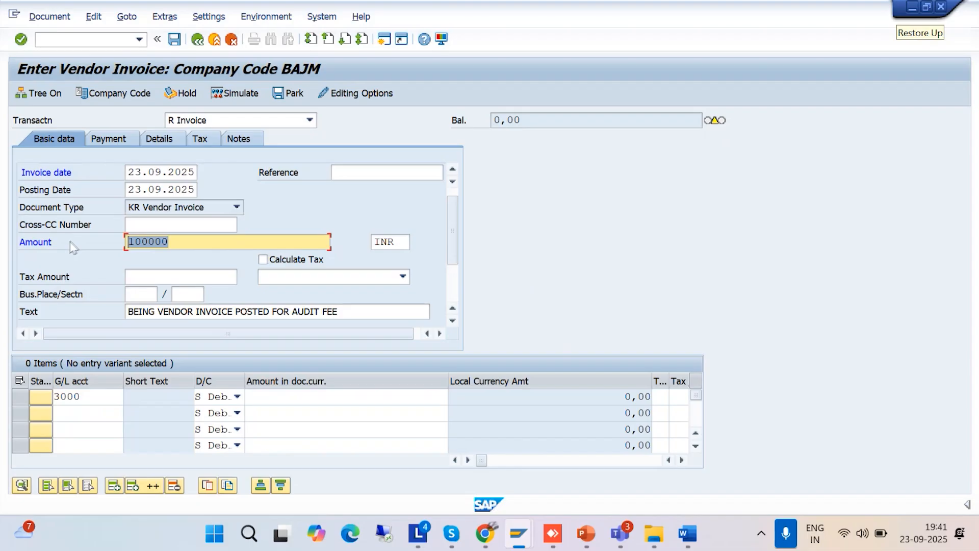
{"action": "left_click", "coordinate": [74, 247]}
{"action": "left_click", "coordinate": [265, 400]}
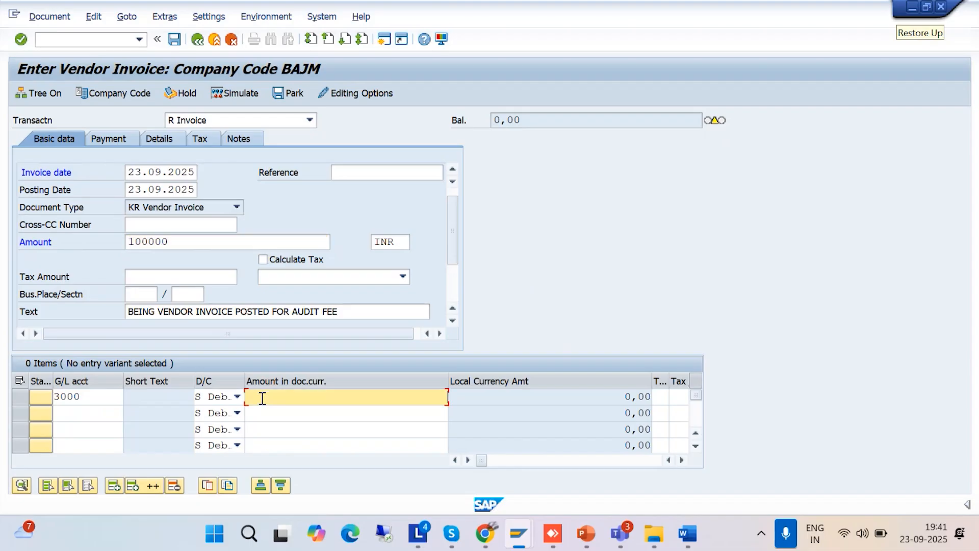
{"action": "key", "text": "ctrl+v"}
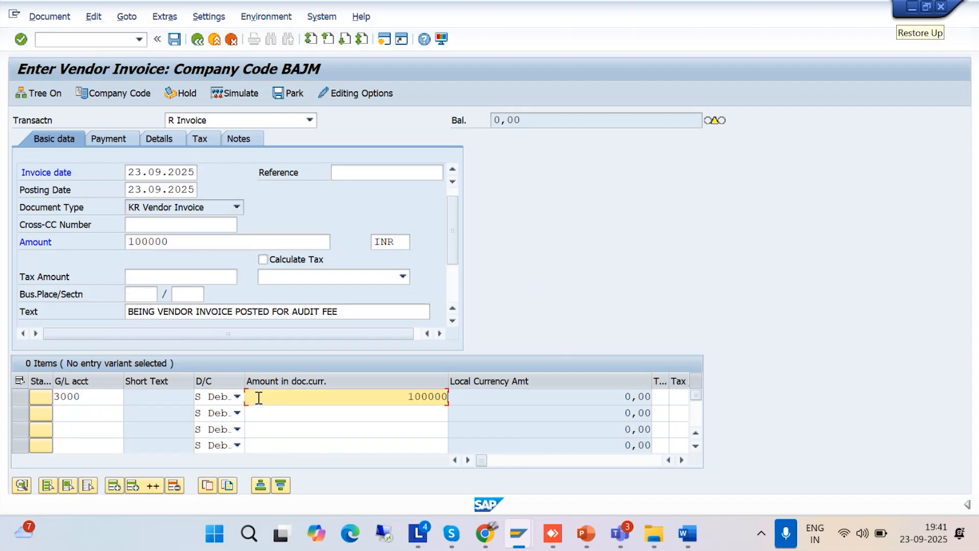
Copy the invoice header text into the audit fee line item's text and validate the entries.
{"action": "left_click", "coordinate": [681, 460]}
{"action": "left_click", "coordinate": [681, 460]}
{"action": "left_click_drag", "start_coordinate": [367, 310], "coordinate": [3, 304]}
{"action": "key", "text": "ctrl+c"}
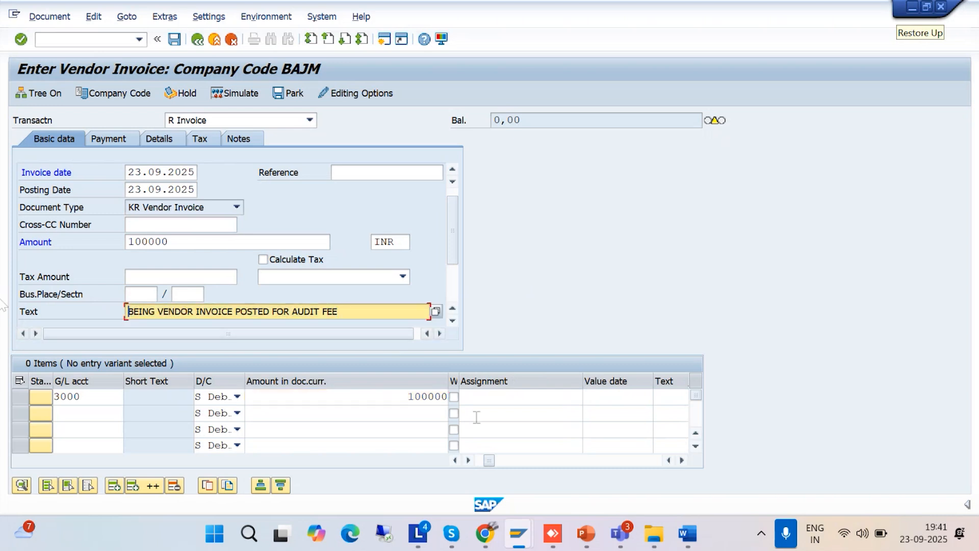
{"action": "left_click", "coordinate": [669, 396]}
{"action": "key", "text": "ctrl+v"}
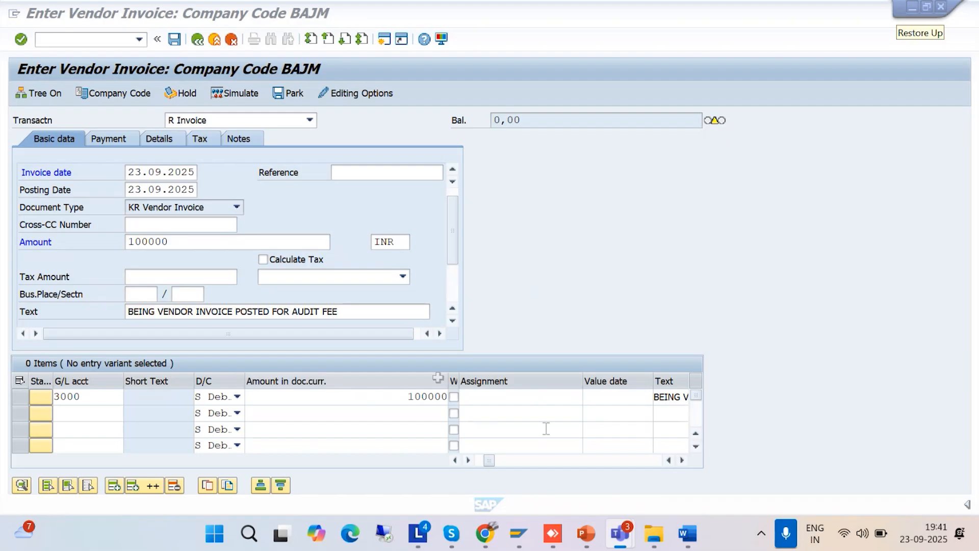
{"action": "left_click", "coordinate": [485, 397]}
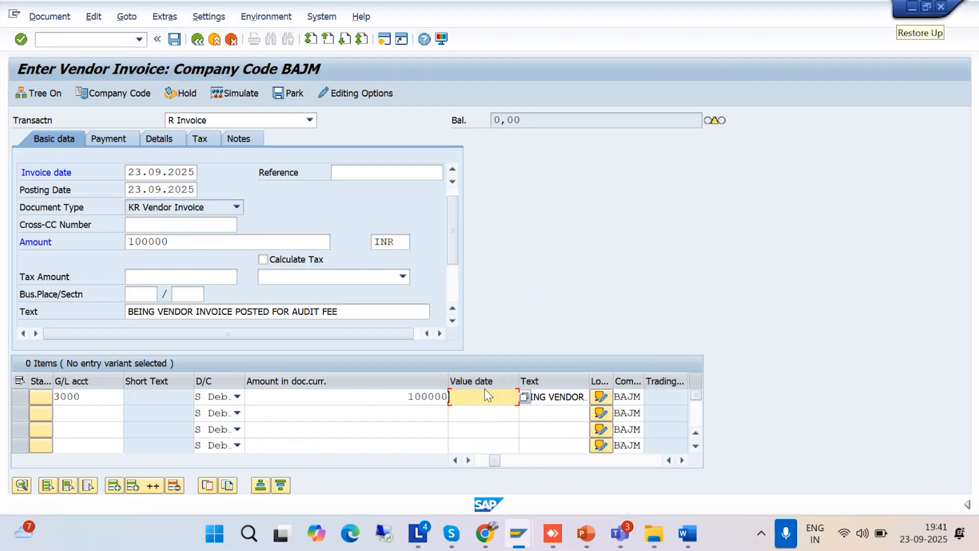
{"action": "key", "text": "Return"}
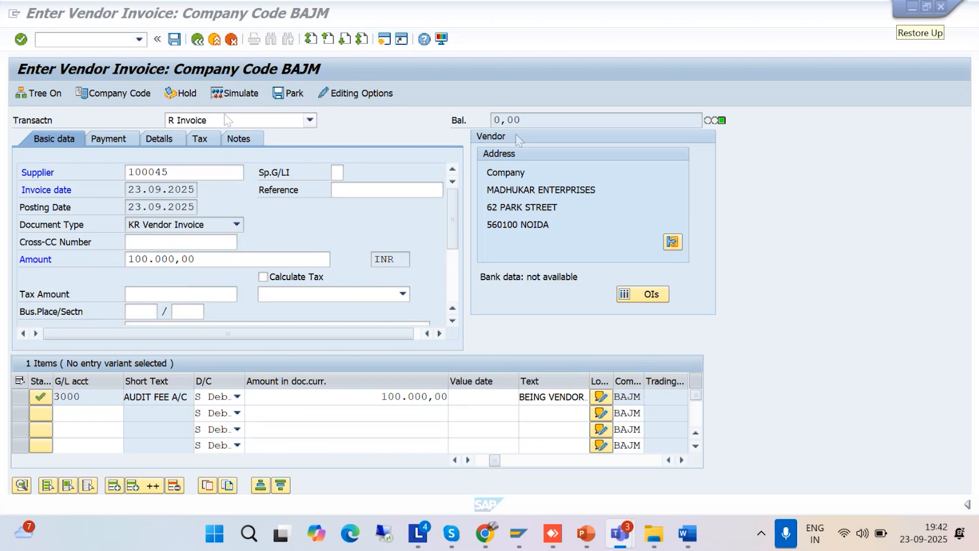
Simulate the vendor invoice to get its document overview and post the document.
{"action": "left_click", "coordinate": [512, 61]}
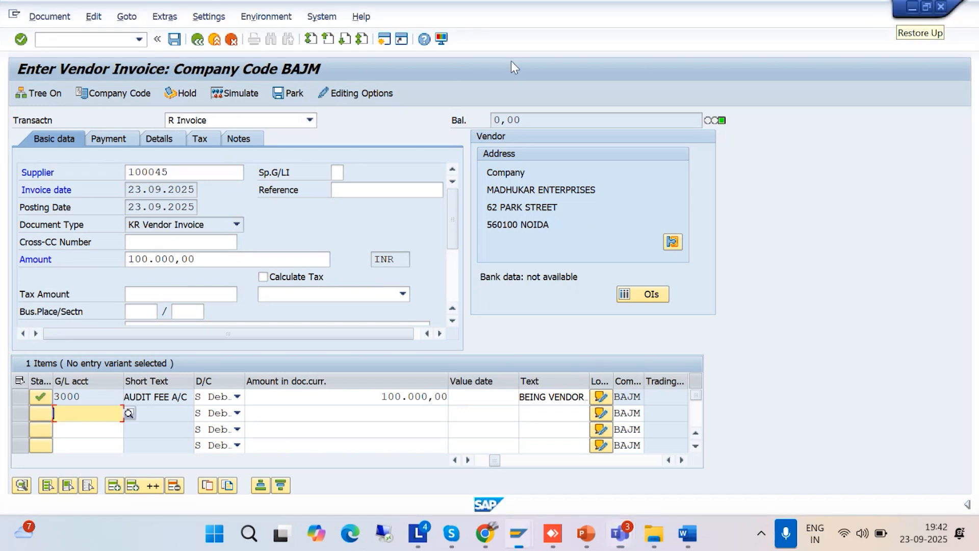
{"action": "left_click", "coordinate": [51, 17]}
{"action": "left_click", "coordinate": [74, 137]}
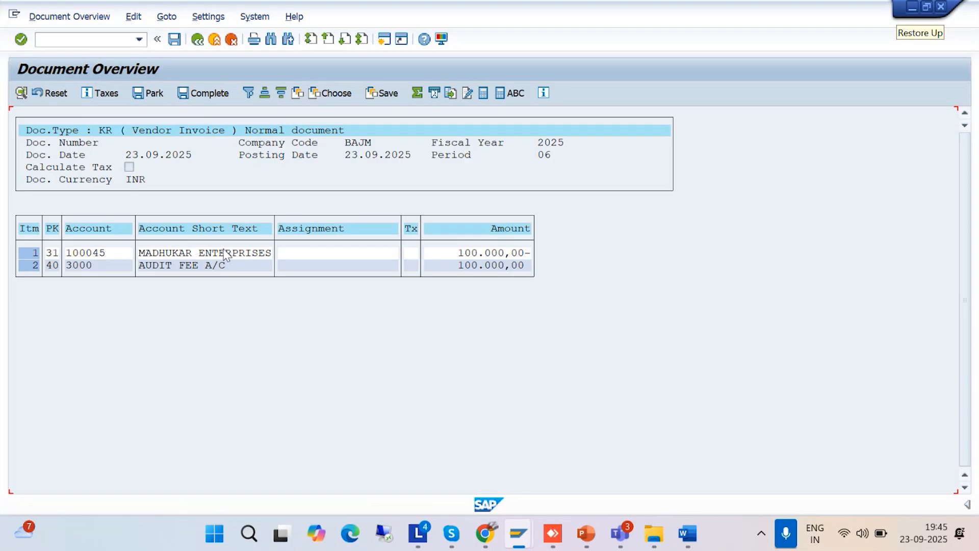
{"action": "left_click", "coordinate": [176, 44]}
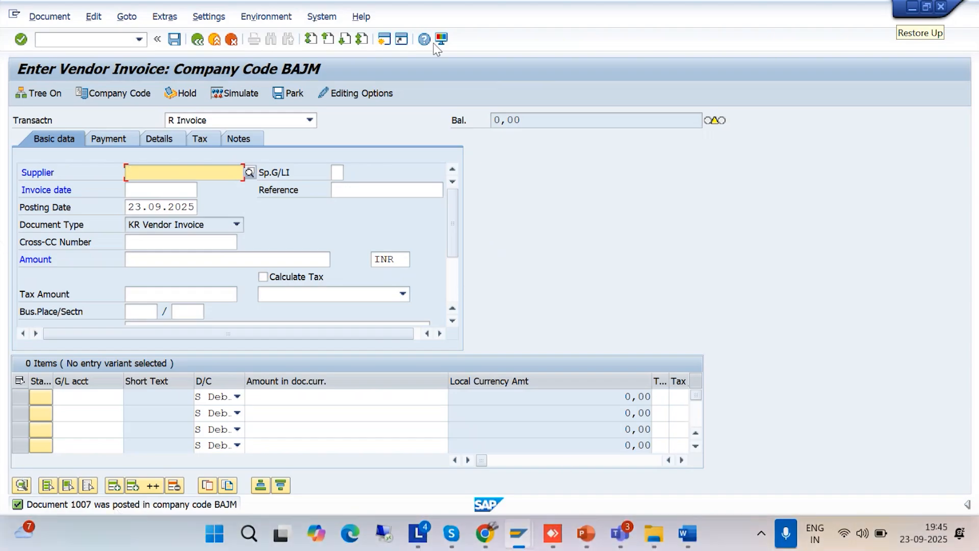
Leave the vendor invoice entry and start the vendor line item display with transaction /NFBL1N.
{"action": "left_click", "coordinate": [68, 38]}
{"action": "type", "text": "/N"}
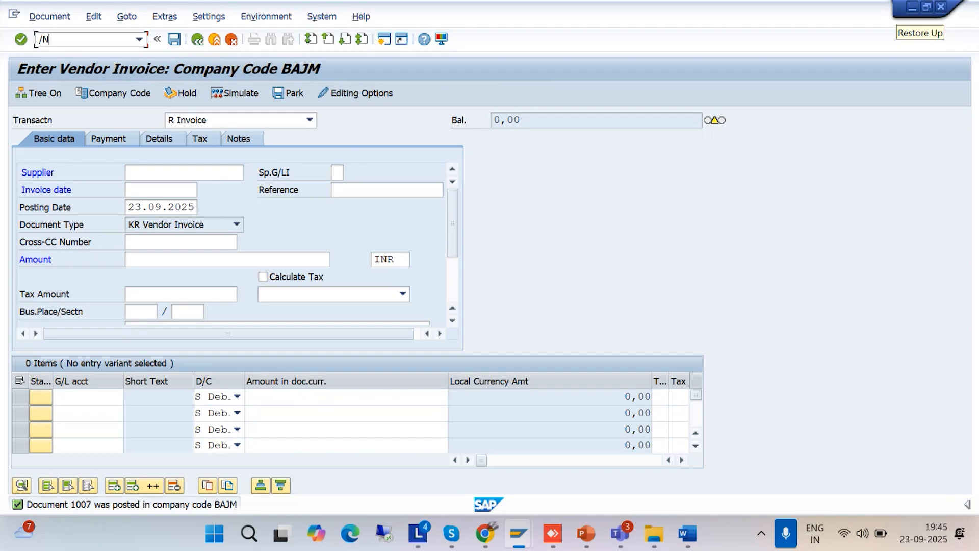
{"action": "type", "text": "FBL1N"}
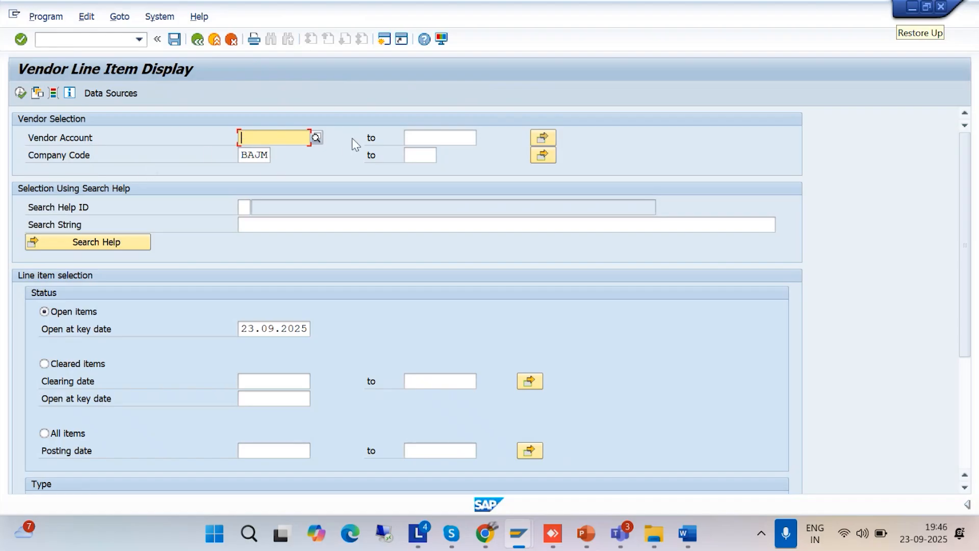
Choose MADHUKAR ENTERPRISES as the vendor account and display its open items at key date 23.09.2025 in company code BAJM.
{"action": "left_click", "coordinate": [319, 139]}
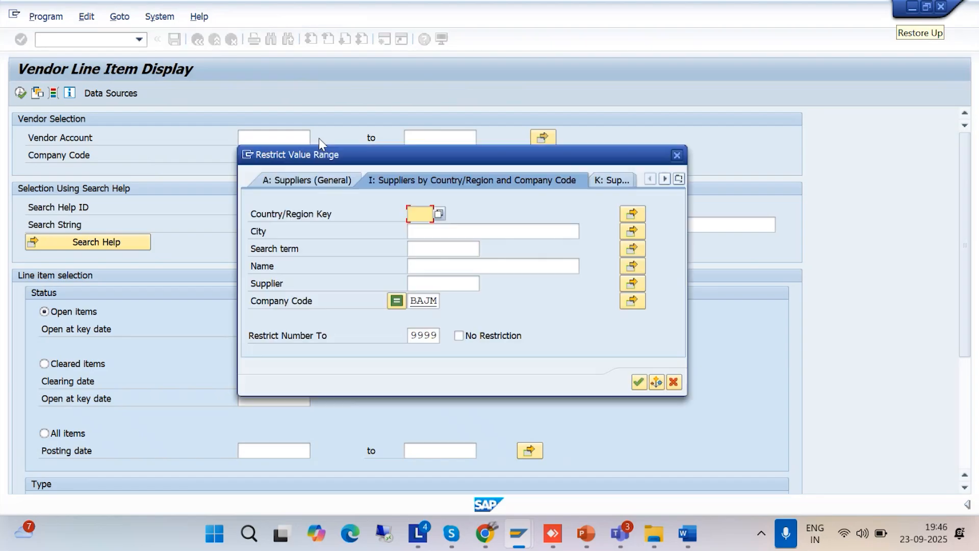
{"action": "left_click", "coordinate": [638, 382]}
{"action": "left_click", "coordinate": [514, 215]}
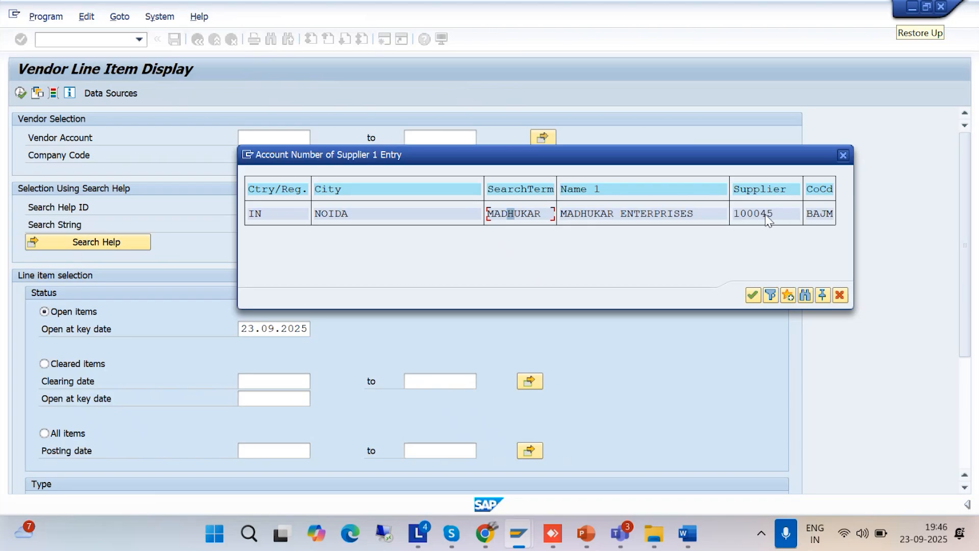
{"action": "left_click", "coordinate": [752, 294]}
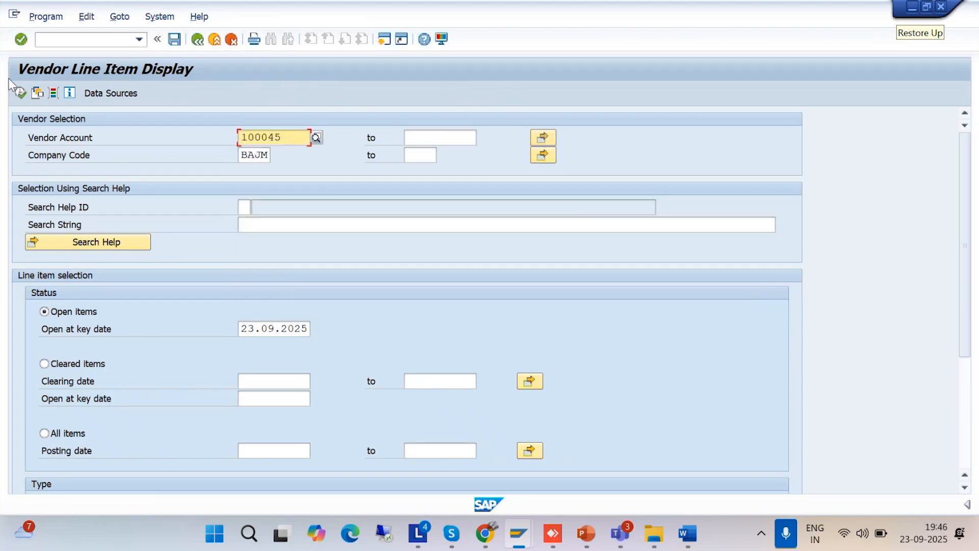
{"action": "left_click", "coordinate": [415, 17]}
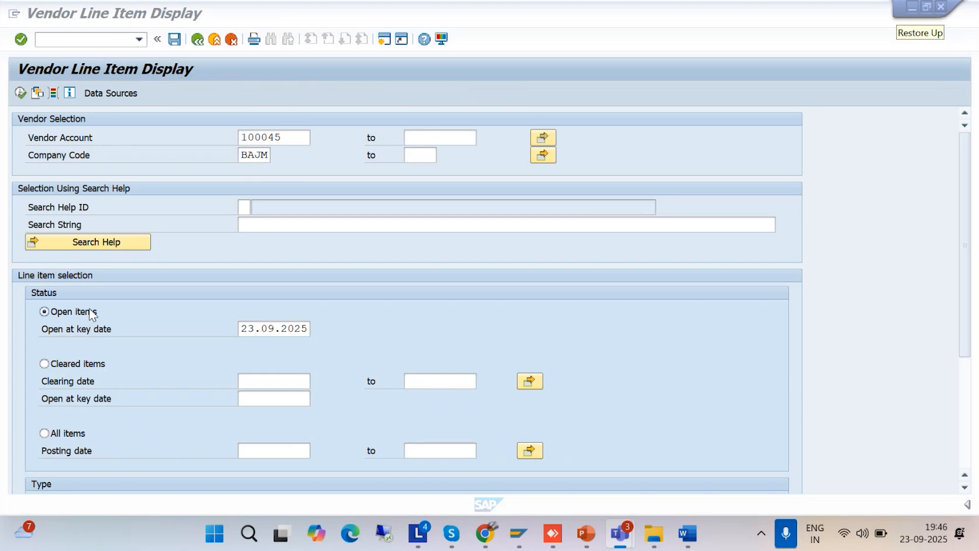
{"action": "left_click", "coordinate": [20, 93]}
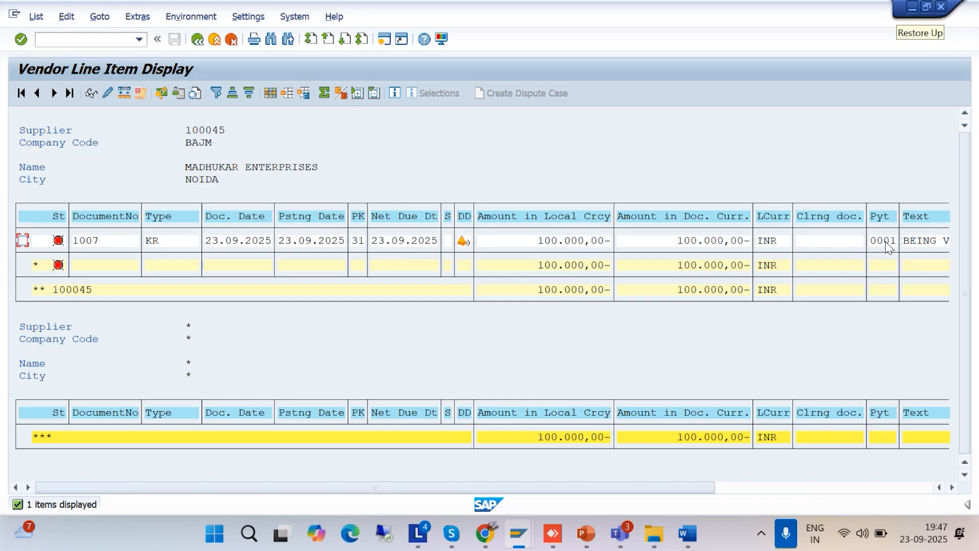
Examine the vendor's open invoice item across all columns through to its text, and run the open item display again.
{"action": "left_click", "coordinate": [951, 487]}
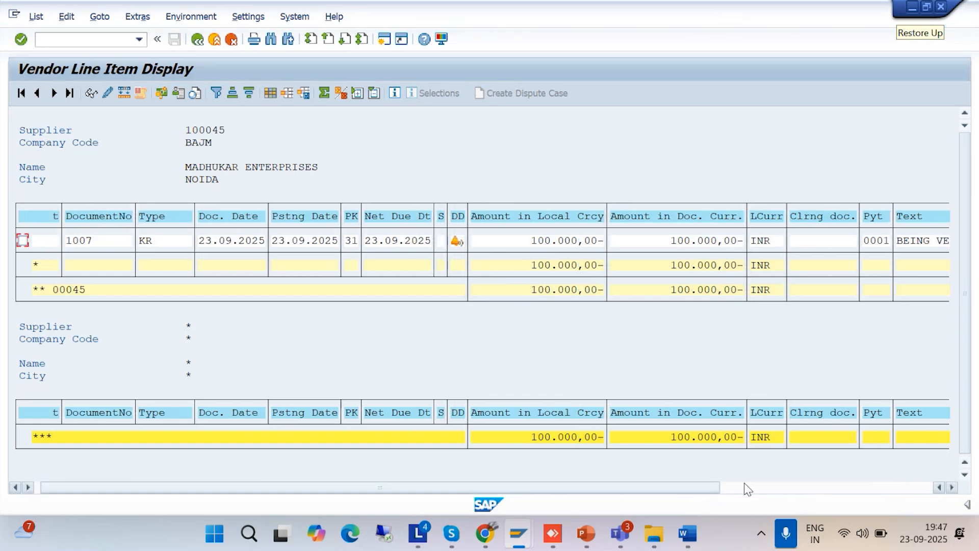
{"action": "left_click_drag", "start_coordinate": [729, 487], "coordinate": [920, 487]}
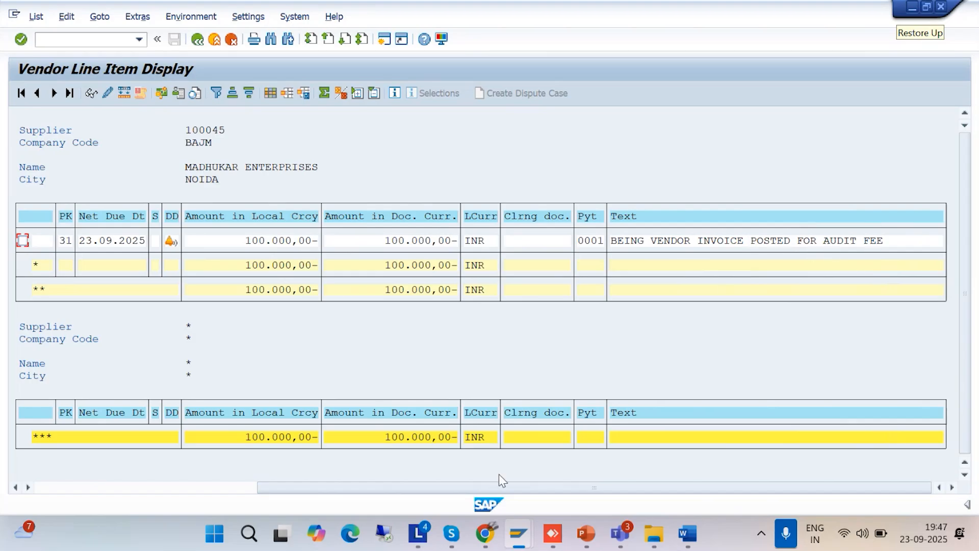
{"action": "left_click_drag", "start_coordinate": [320, 488], "coordinate": [73, 511]}
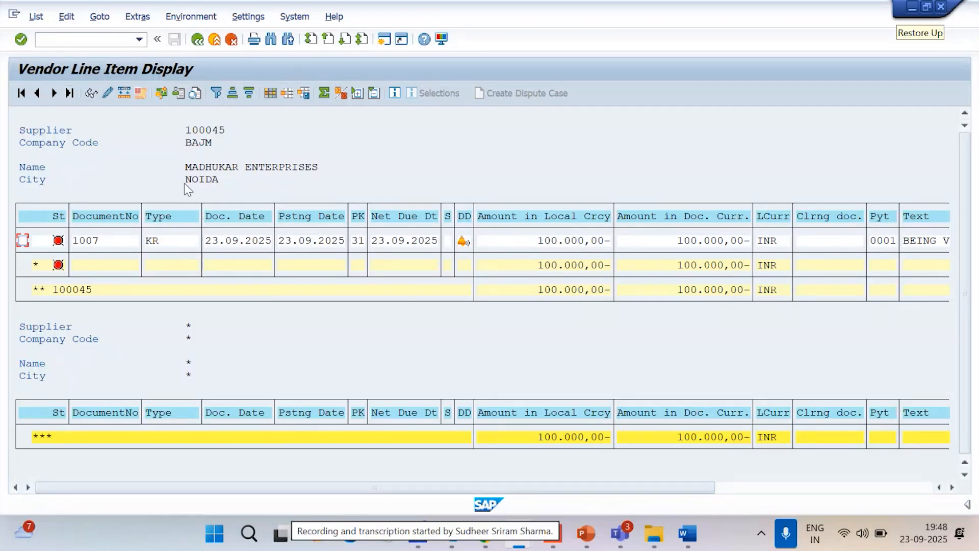
{"action": "left_click", "coordinate": [196, 40]}
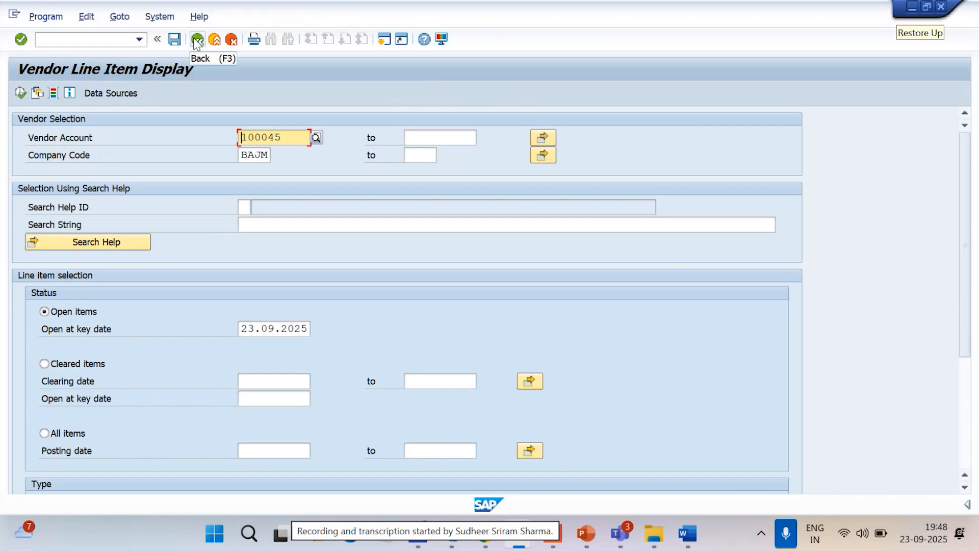
{"action": "left_click", "coordinate": [20, 94]}
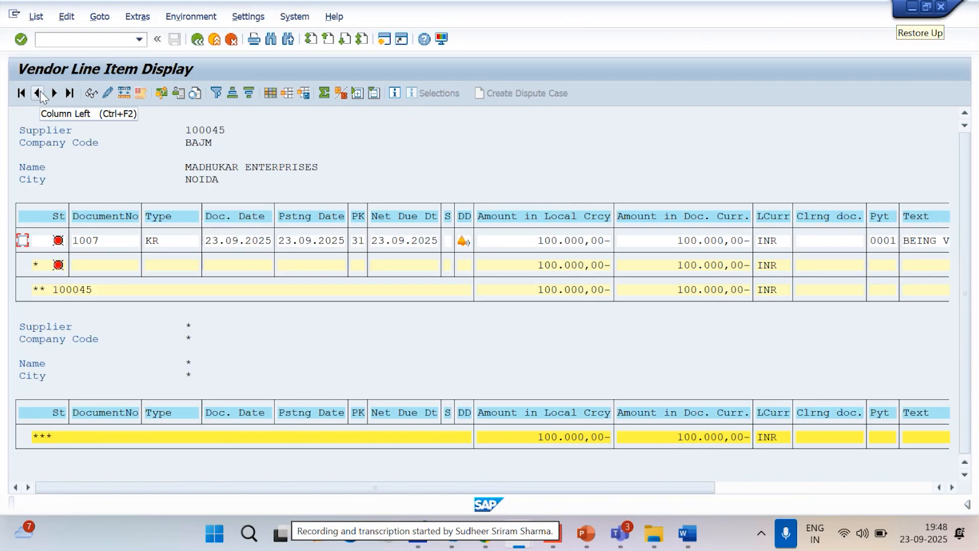
Start outgoing payment posting with /NF-53 in a new session and set the document date to 23.09.2025.
{"action": "left_click", "coordinate": [383, 41]}
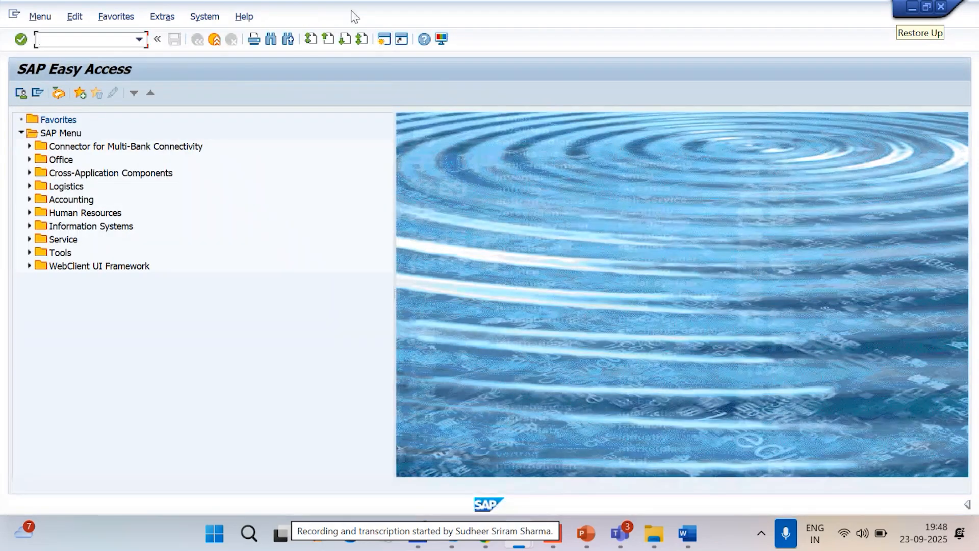
{"action": "type", "text": "/NF-53"}
{"action": "key", "text": "Return"}
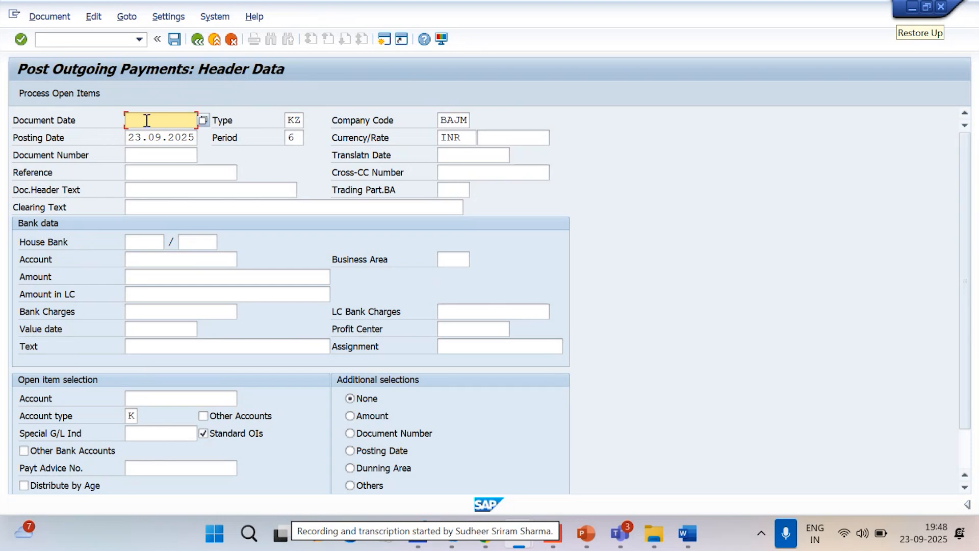
{"action": "type", "text": "2"}
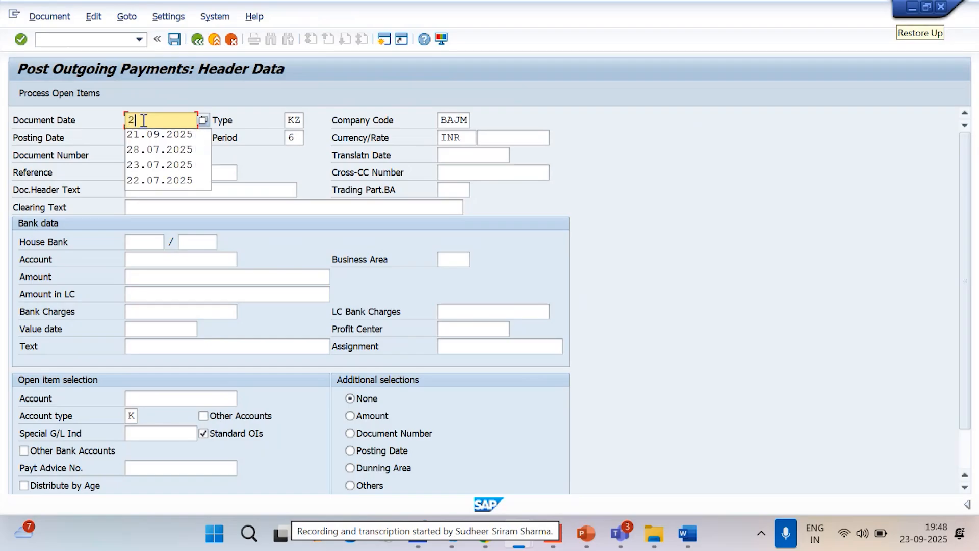
{"action": "type", "text": "3.09.20"}
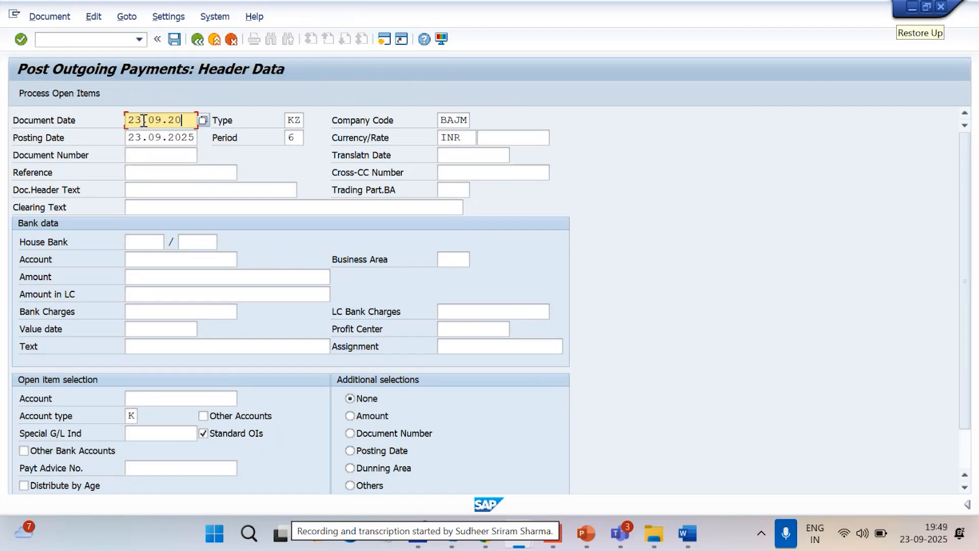
{"action": "type", "text": "25"}
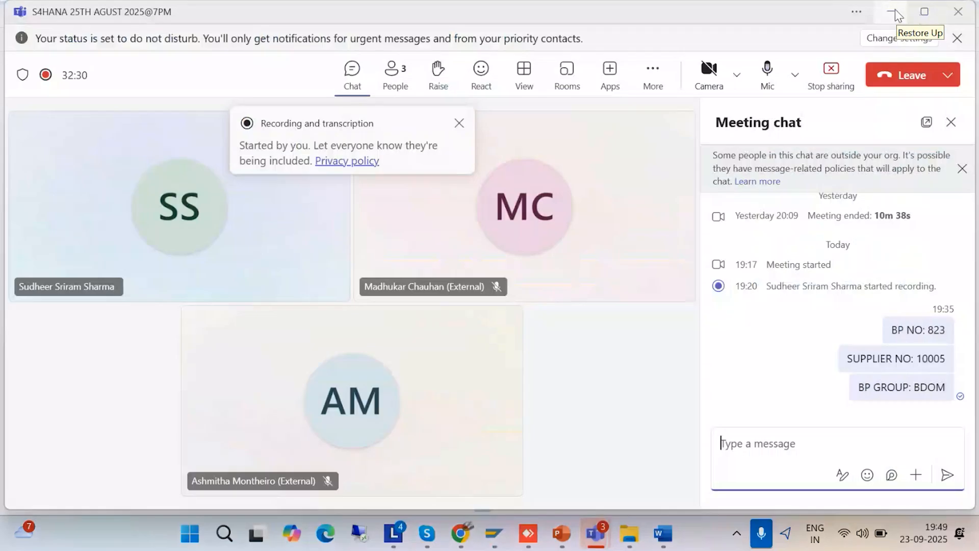
{"action": "left_click", "coordinate": [893, 11]}
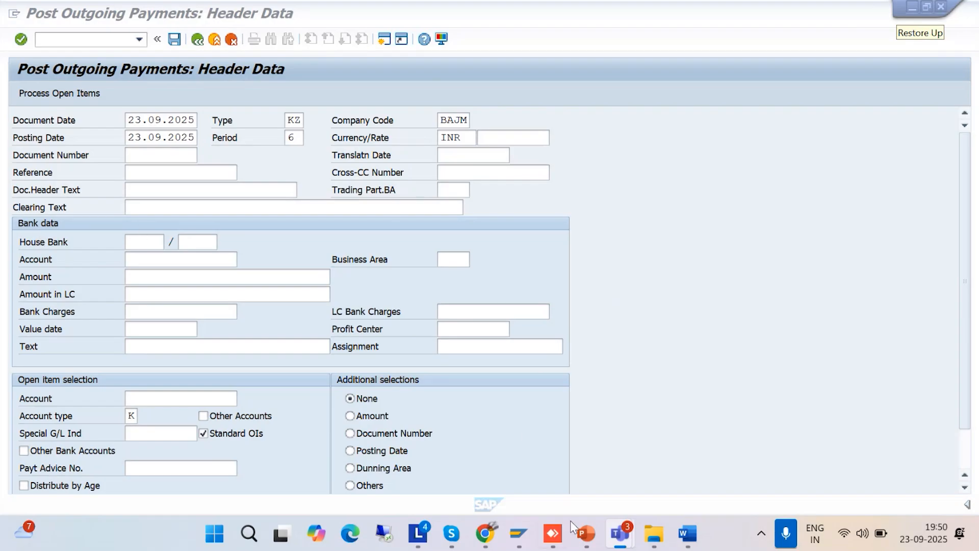
{"action": "mouse_move", "coordinate": [620, 534]}
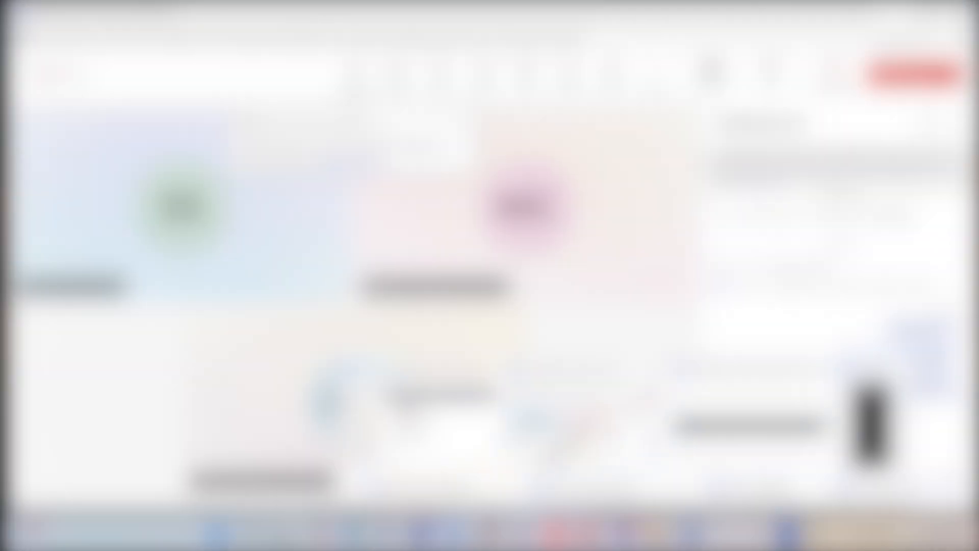
{"action": "left_click", "coordinate": [586, 431]}
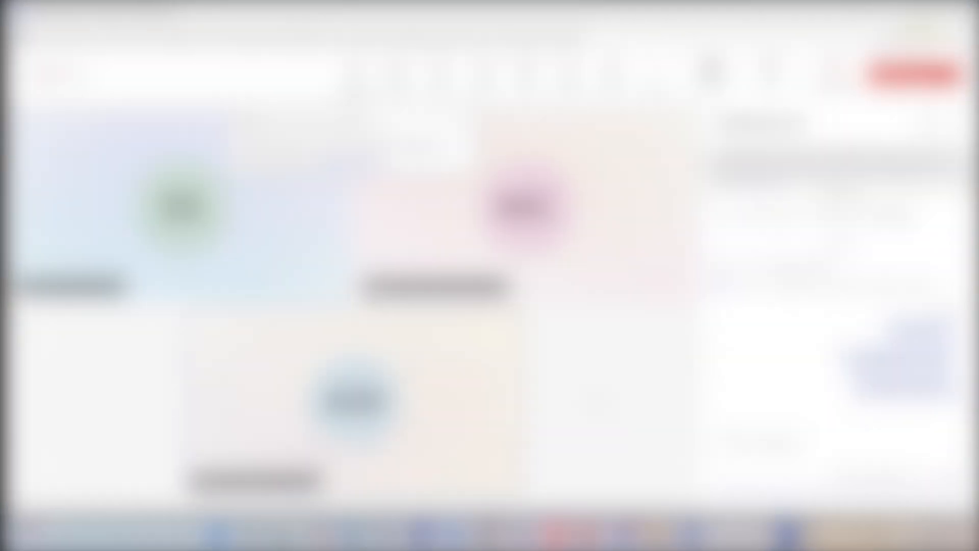
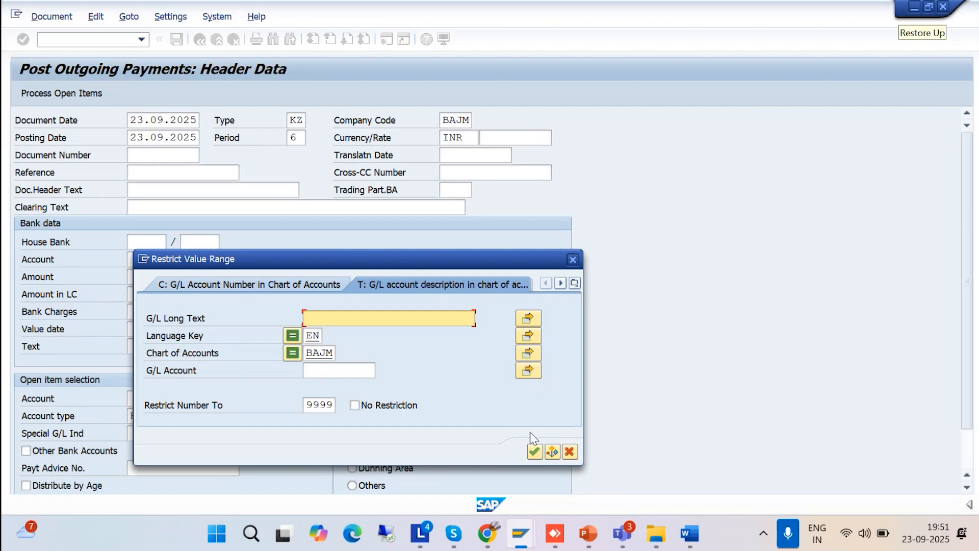
Choose HDFC BANK A/C (1000) as the bank data account and set the payment amount to 100000.
{"action": "left_click", "coordinate": [534, 450]}
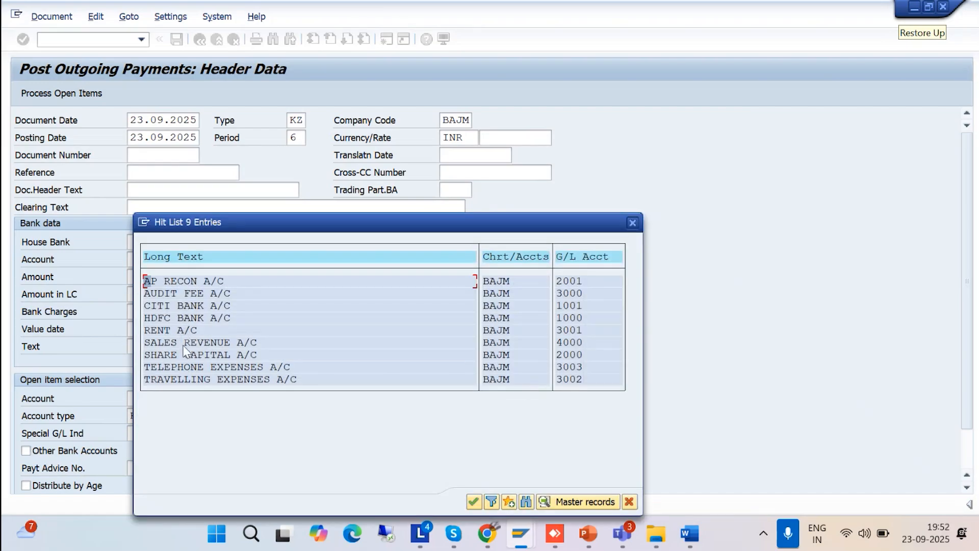
{"action": "double_click", "coordinate": [181, 317]}
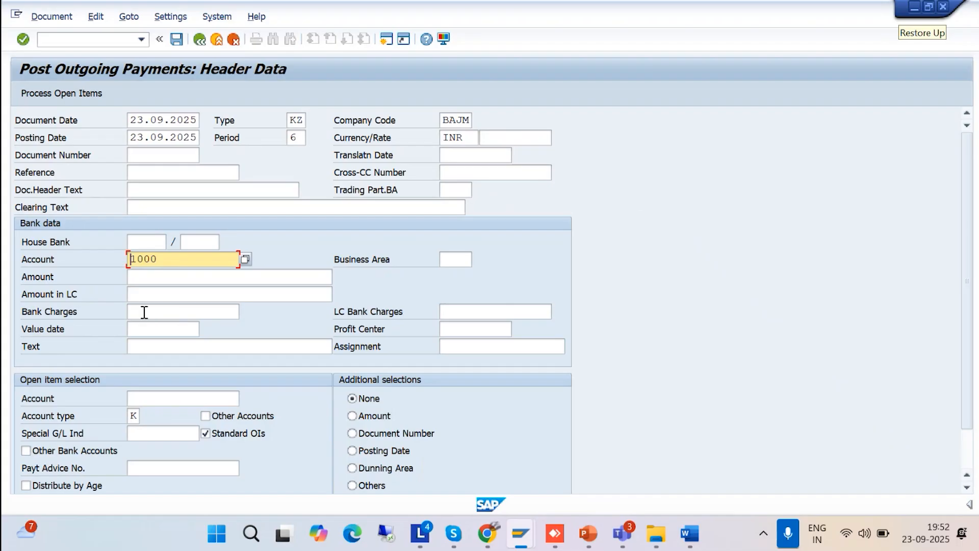
{"action": "left_click", "coordinate": [148, 398]}
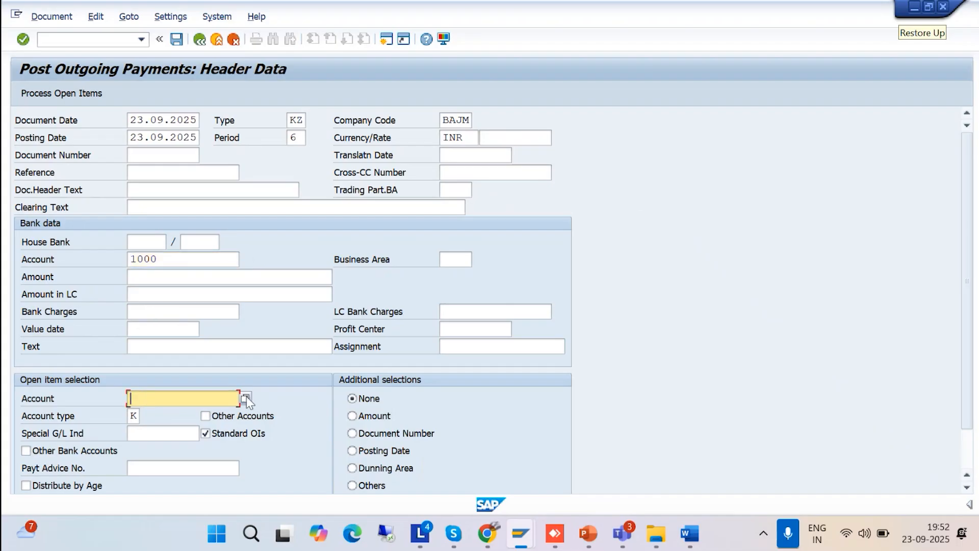
{"action": "left_click", "coordinate": [142, 277]}
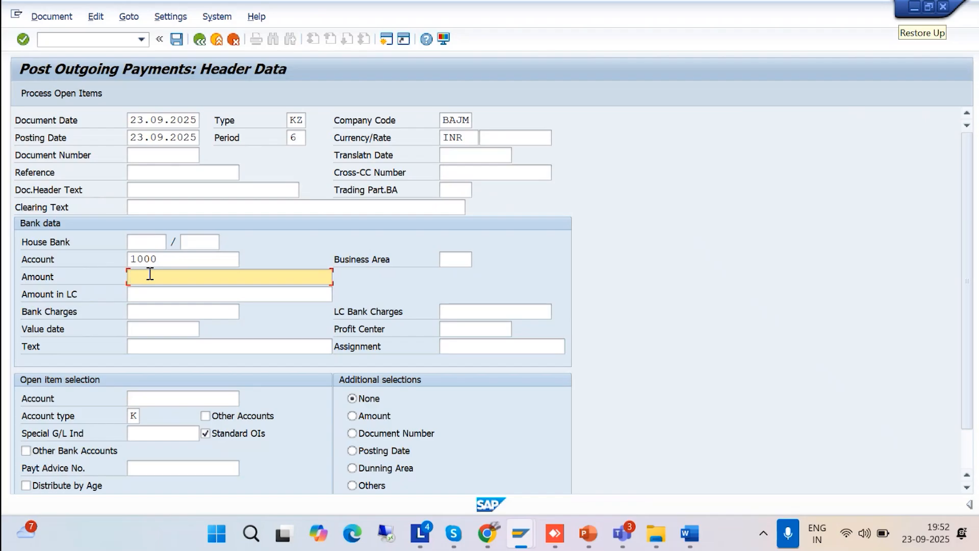
{"action": "type", "text": "1000"}
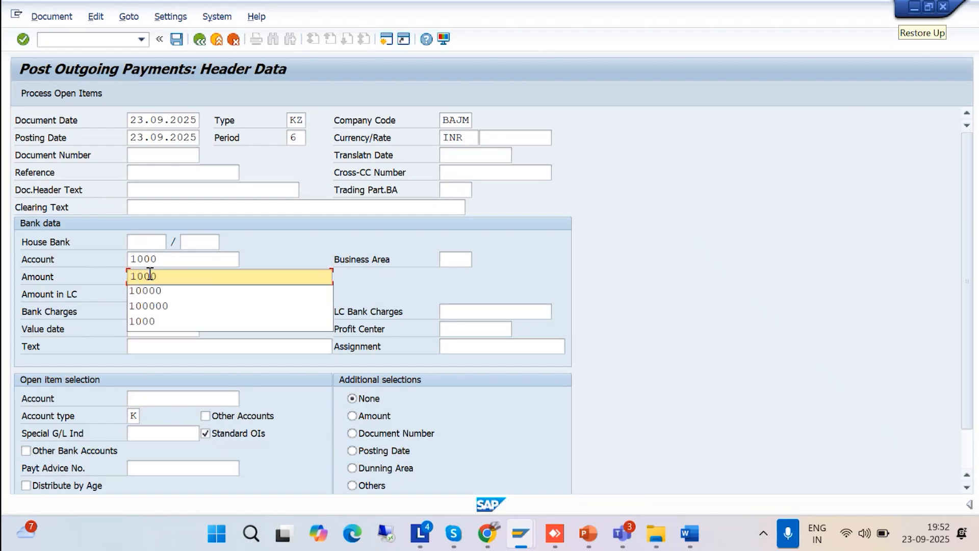
{"action": "type", "text": "00"}
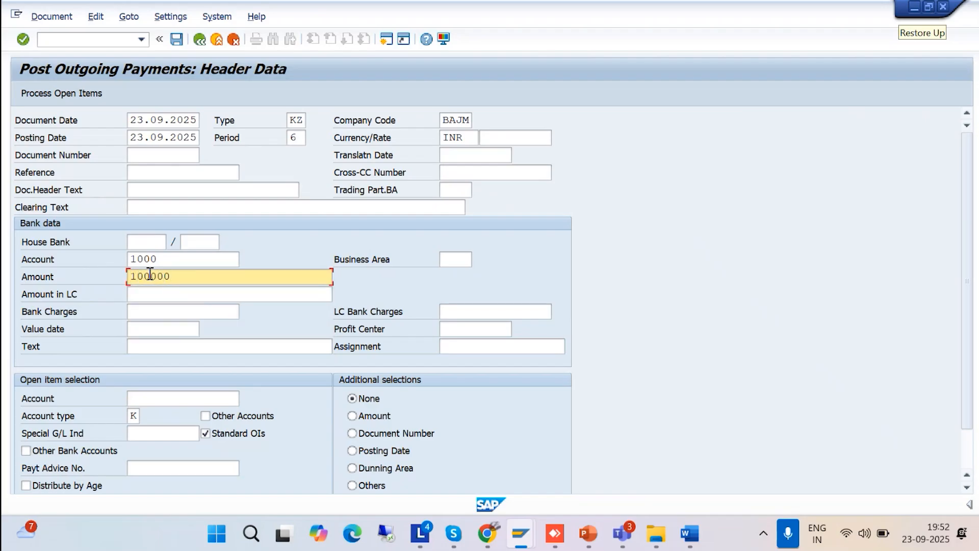
Set the bank data text to BEING AMOUNT PAID TOWARDS THE AUDIT FEE.
{"action": "left_click", "coordinate": [154, 344]}
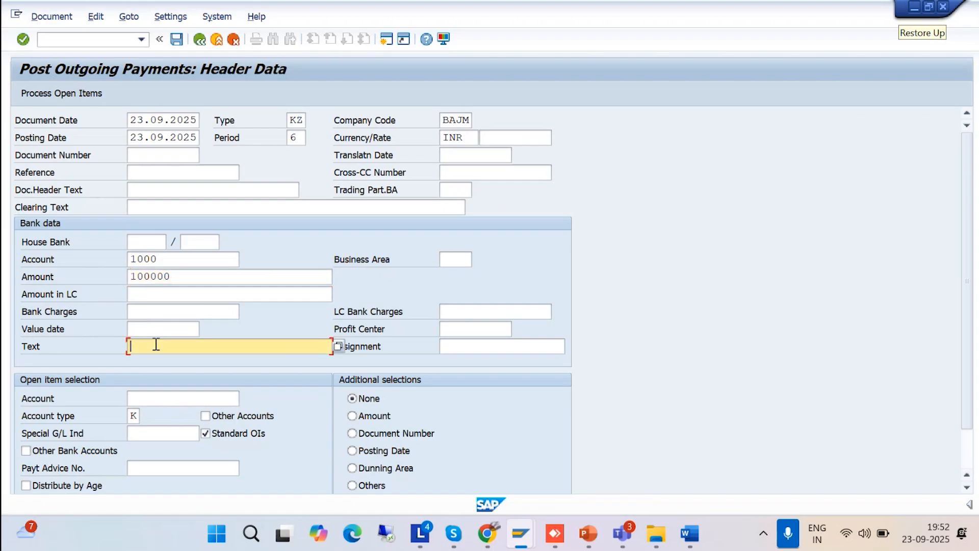
{"action": "type", "text": "BEI"}
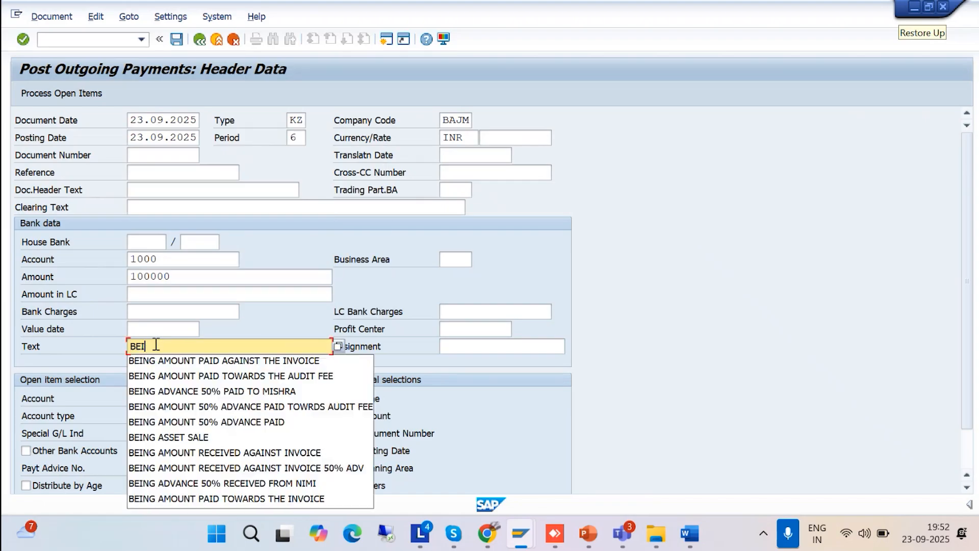
{"action": "type", "text": "NG AMOUNT PAID TOWARDS THE AUDIT FEE"}
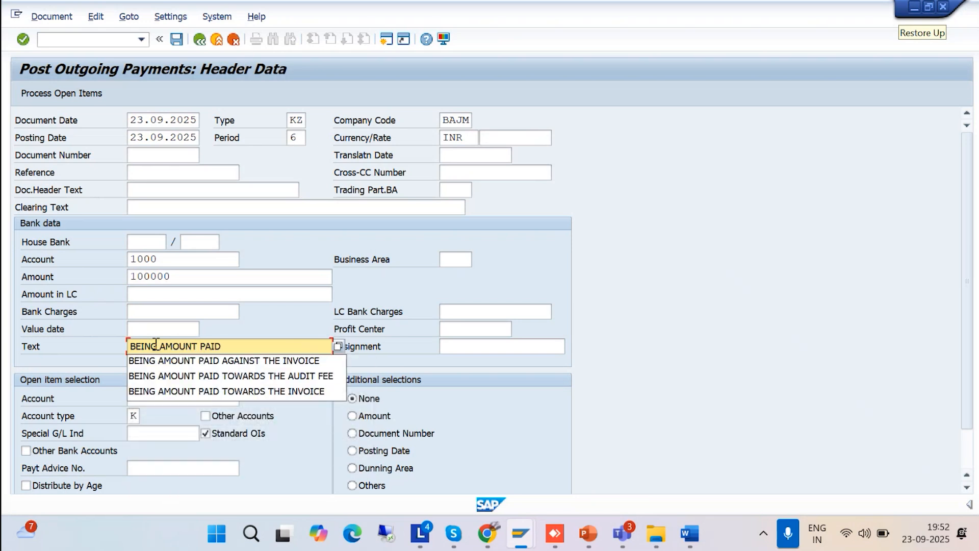
{"action": "left_click", "coordinate": [182, 376]}
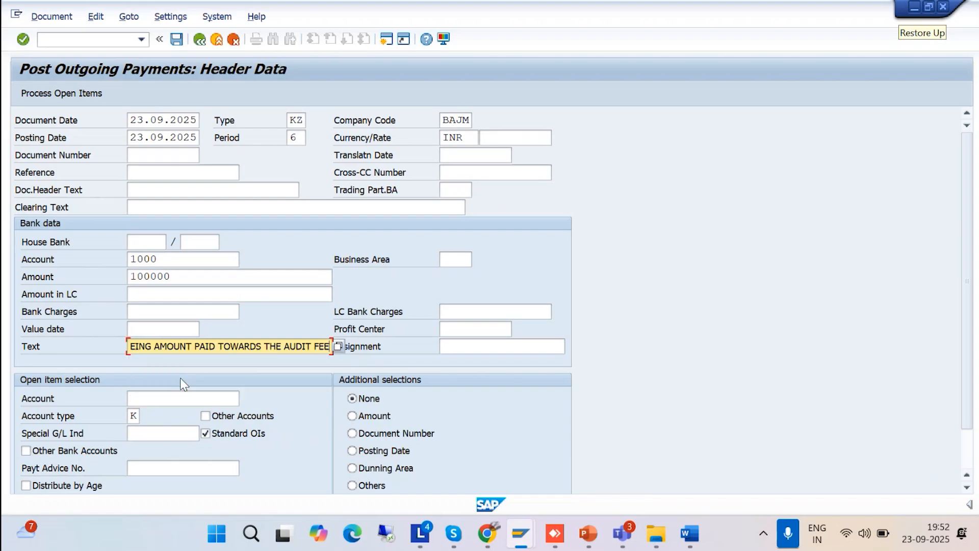
Choose supplier MADHUKAR ENTERPRISES as the open item selection account and try to process its open items.
{"action": "left_click", "coordinate": [147, 398]}
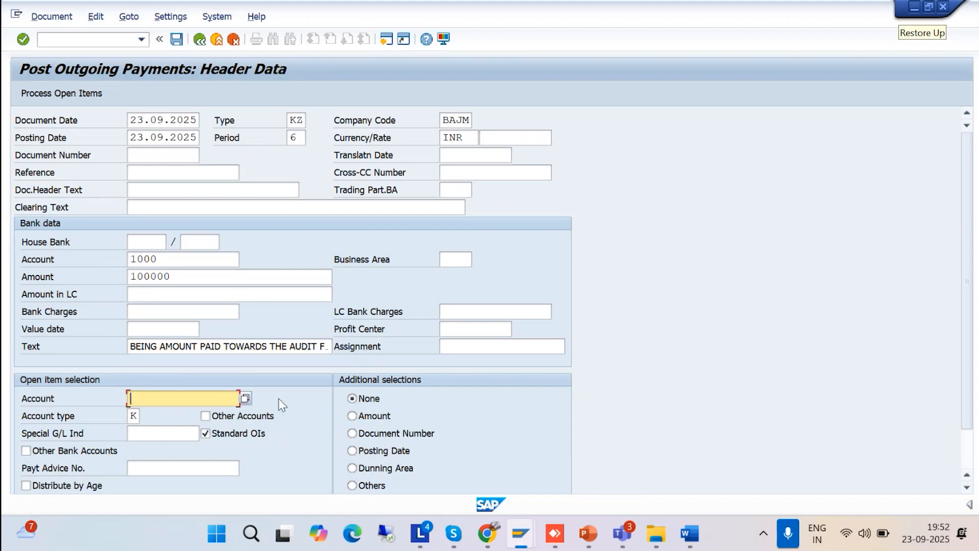
{"action": "left_click", "coordinate": [245, 398]}
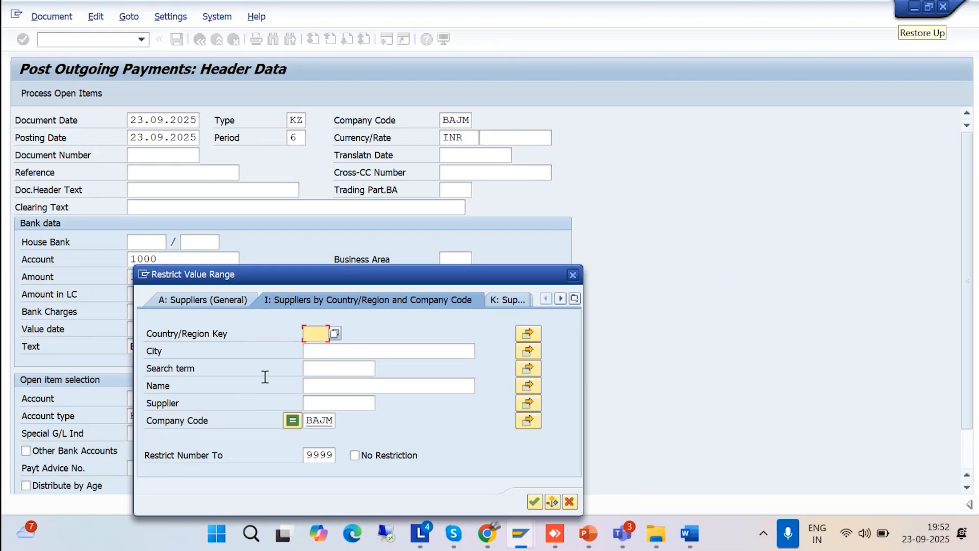
{"action": "left_click", "coordinate": [533, 500]}
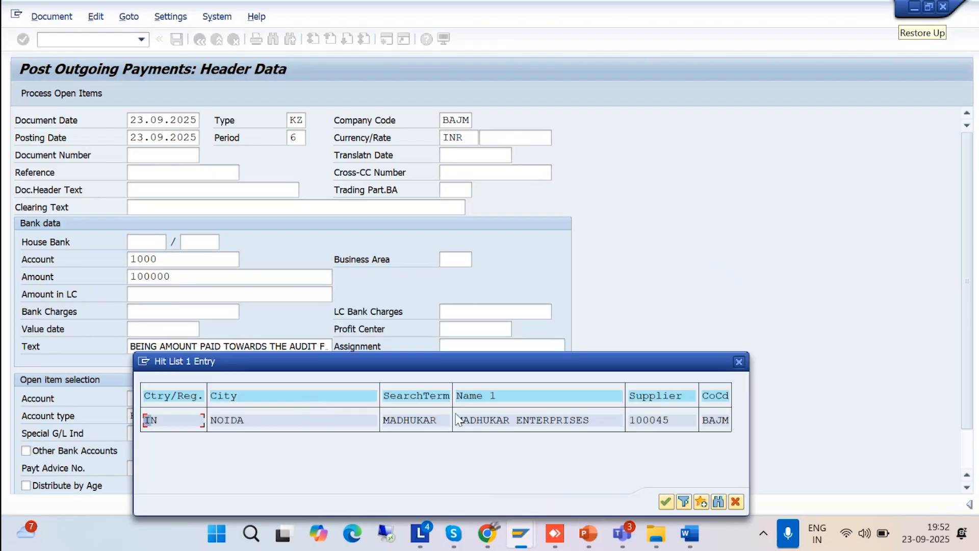
{"action": "double_click", "coordinate": [521, 422]}
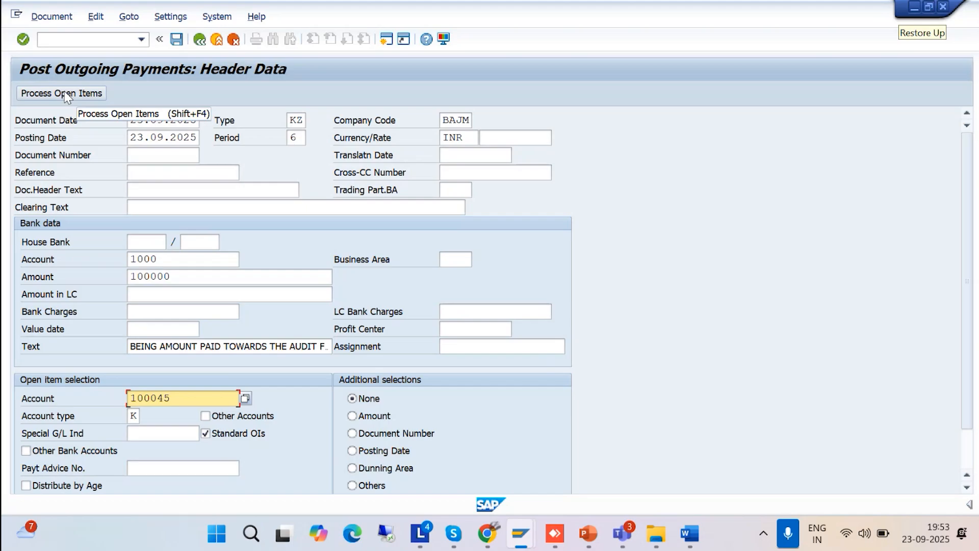
{"action": "left_click", "coordinate": [62, 93]}
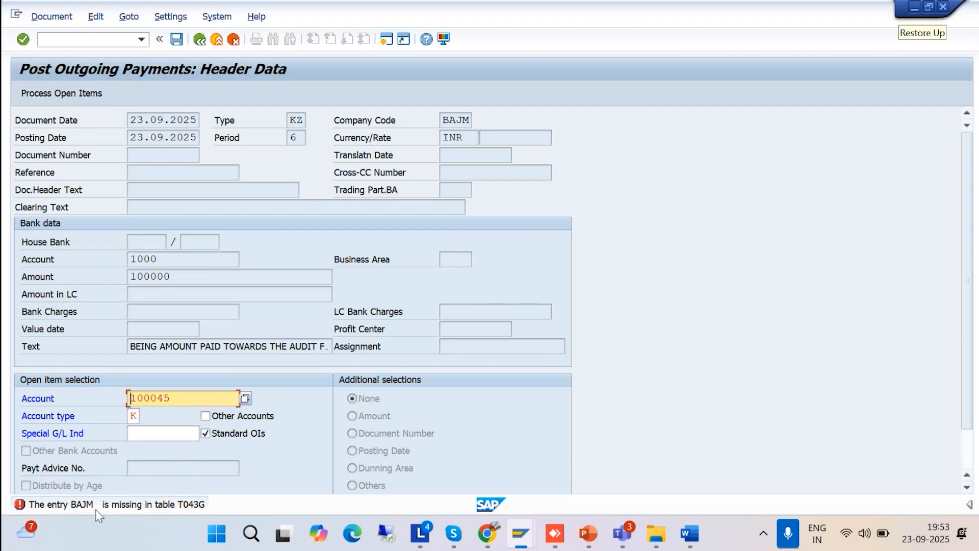
Open the error message's long text, highlight the table name T043G and put the help window away.
{"action": "double_click", "coordinate": [189, 506]}
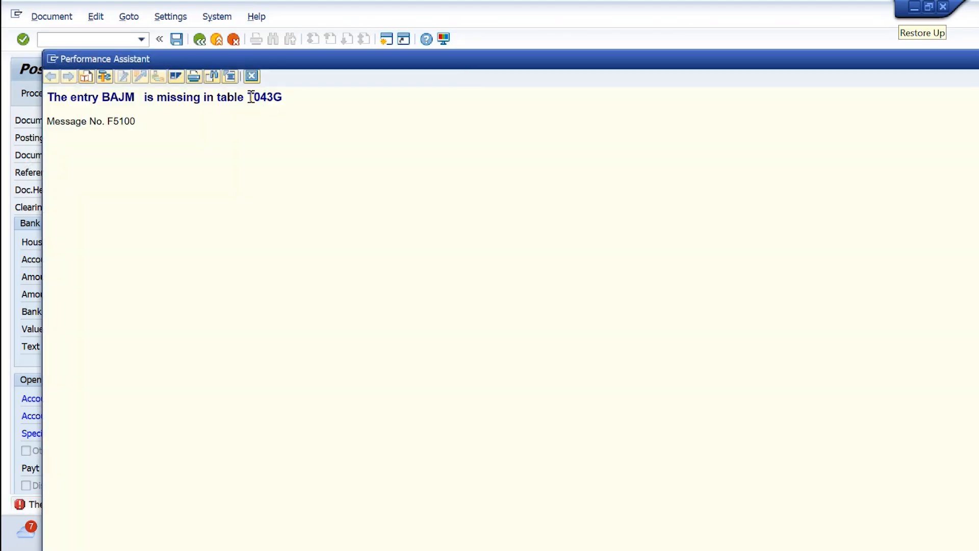
{"action": "left_click_drag", "start_coordinate": [251, 97], "coordinate": [286, 101]}
{"action": "left_click_drag", "start_coordinate": [387, 66], "coordinate": [333, 77]}
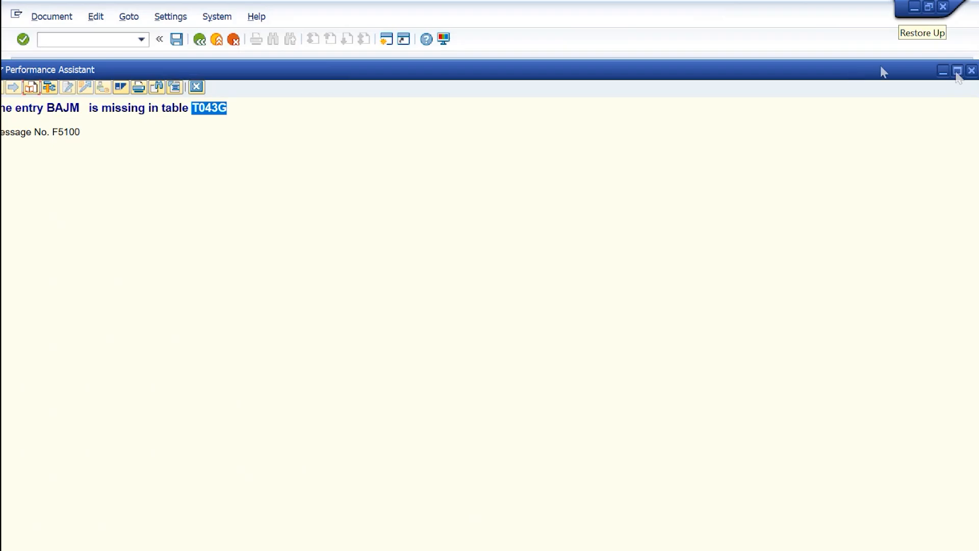
{"action": "left_click", "coordinate": [941, 72]}
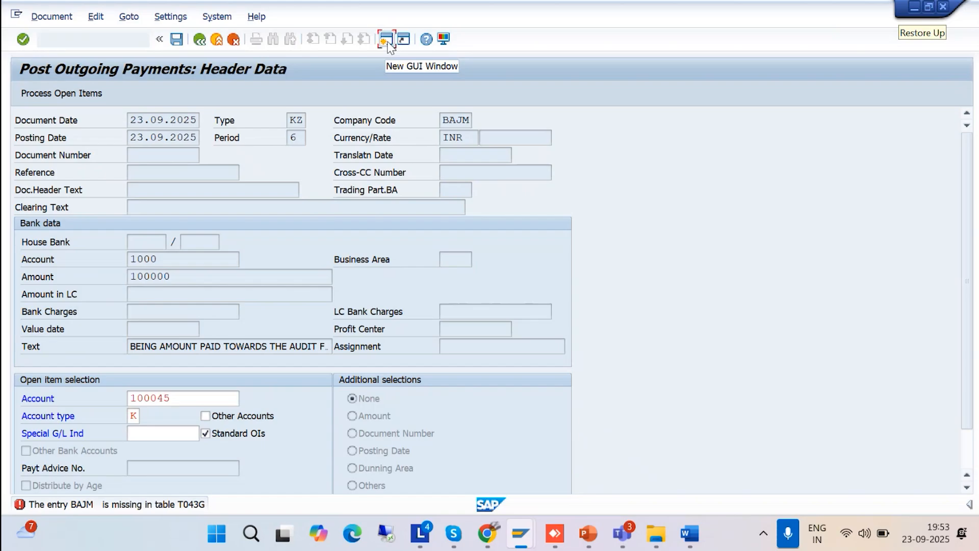
Open a new session and start the general table display with transaction /NSE16N.
{"action": "left_click", "coordinate": [388, 44]}
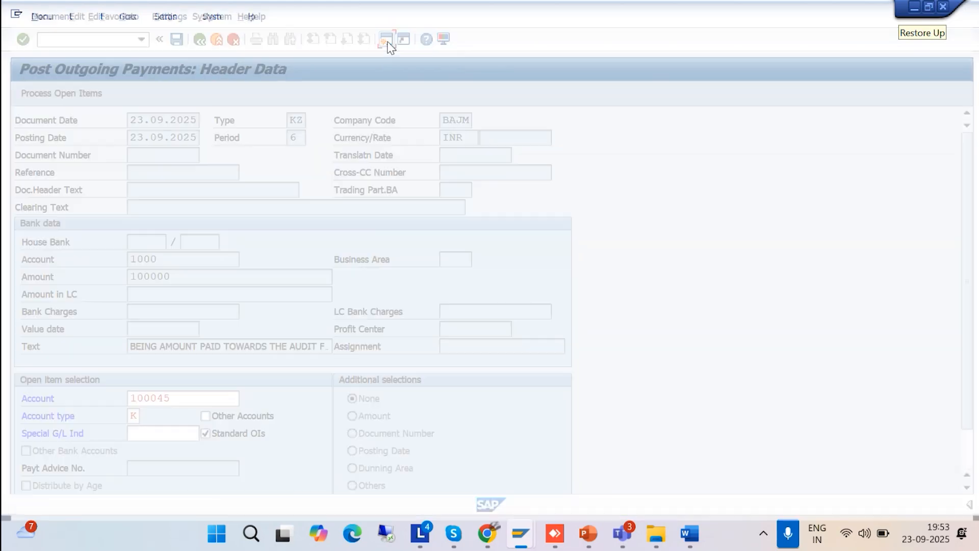
{"action": "type", "text": "/N"}
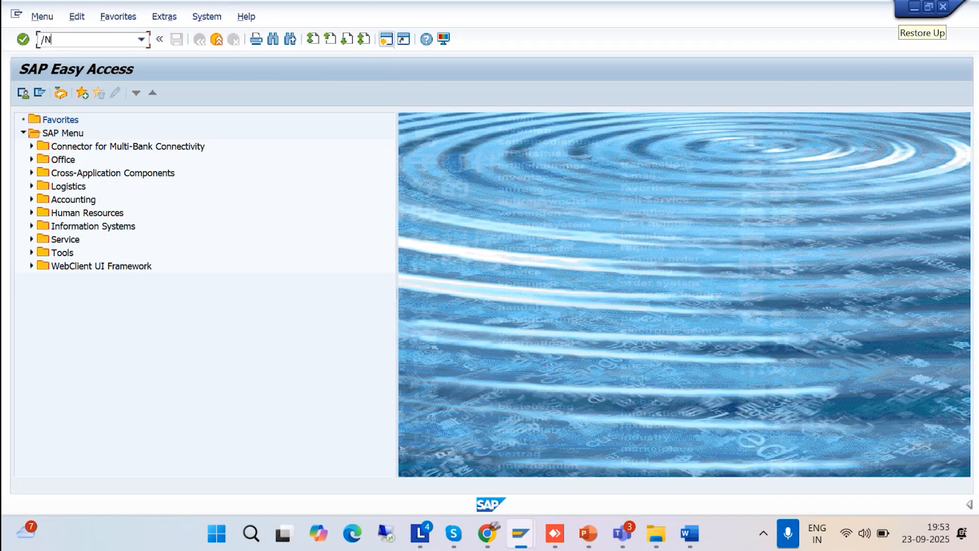
{"action": "type", "text": "SE16N"}
{"action": "key", "text": "Return"}
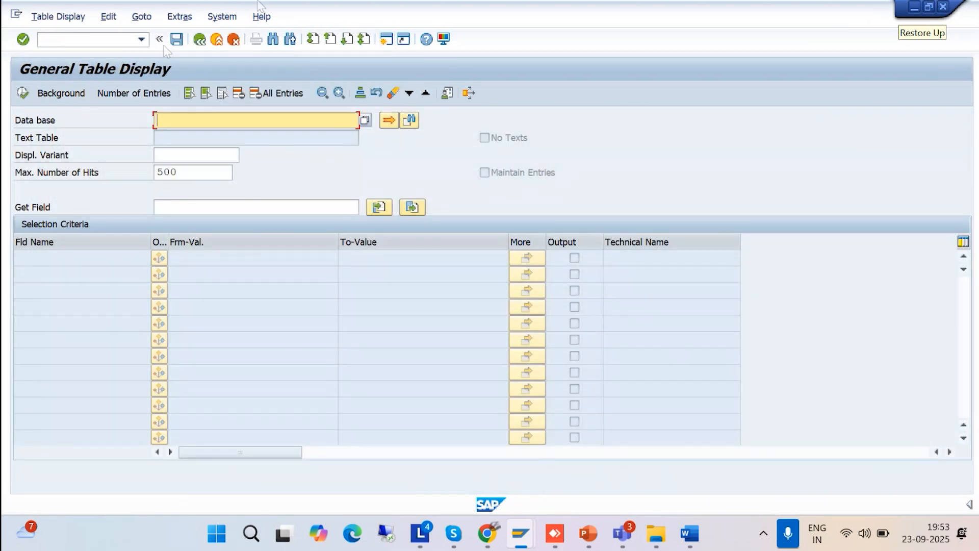
Recheck the table name in the error message's long text, and display the entries of table T043G.
{"action": "left_click", "coordinate": [528, 525]}
{"action": "left_click", "coordinate": [711, 448]}
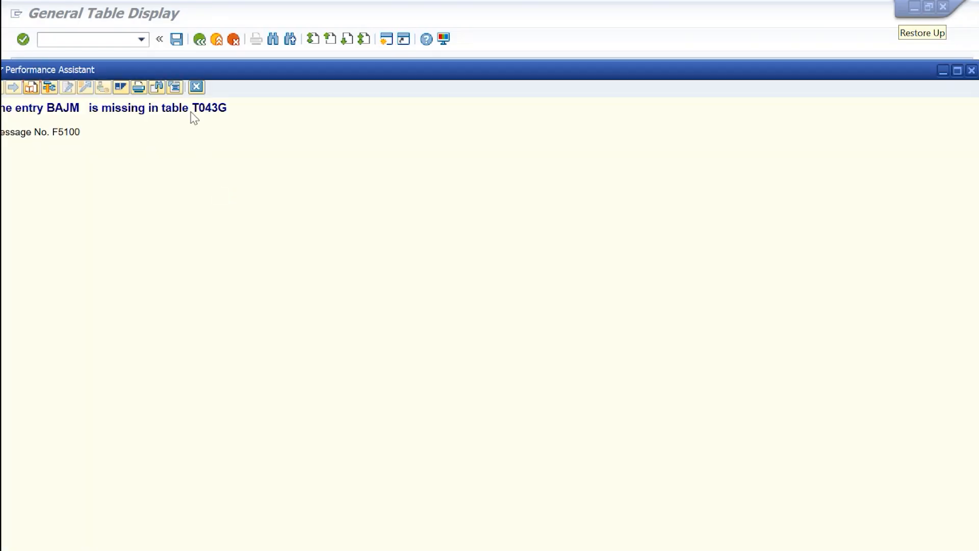
{"action": "left_click", "coordinate": [943, 71]}
{"action": "type", "text": "TO43G"}
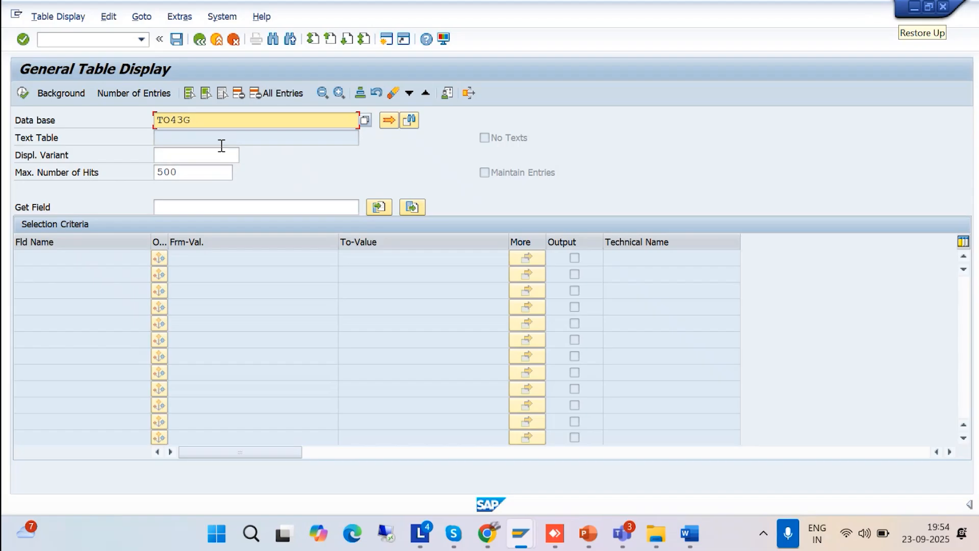
{"action": "key", "text": "BackSpace"}
{"action": "key", "text": "BackSpace"}
{"action": "key", "text": "BackSpace"}
{"action": "key", "text": "BackSpace"}
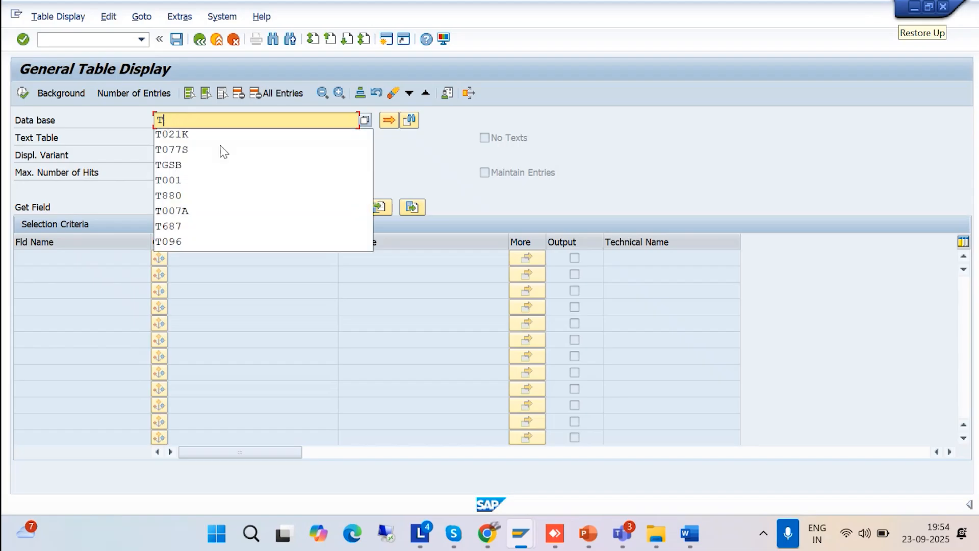
{"action": "type", "text": "043"}
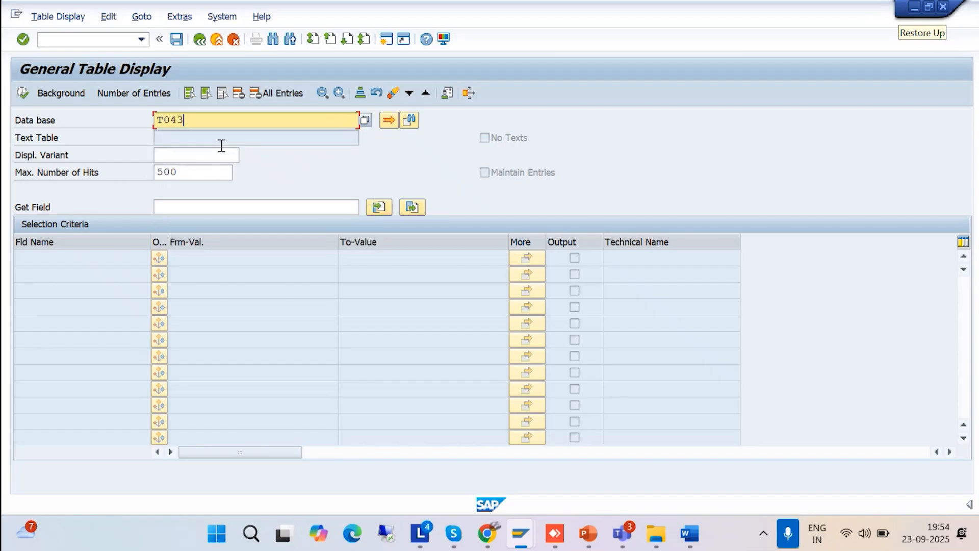
{"action": "type", "text": "G"}
{"action": "left_click", "coordinate": [22, 93]}
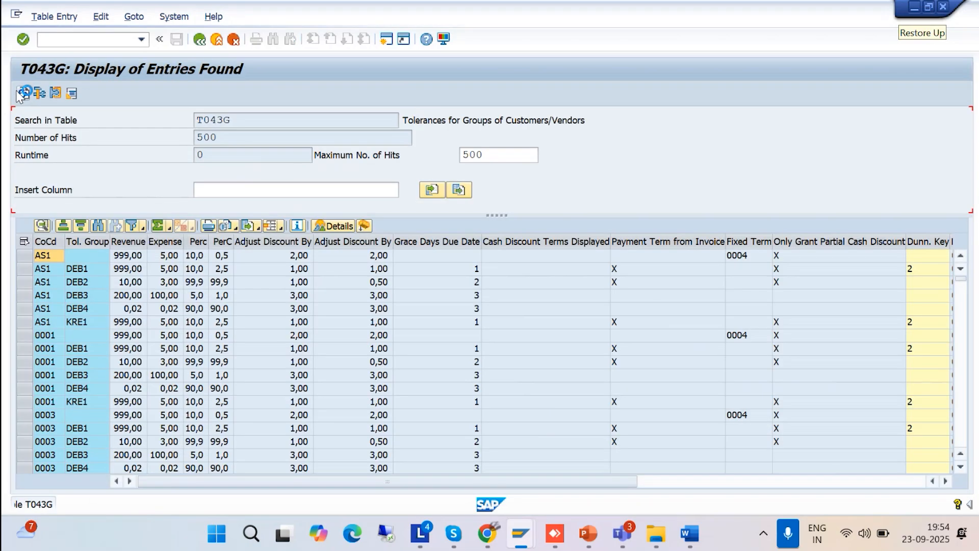
Return to the selection criteria and search table T043G for company code BAJM.
{"action": "left_click", "coordinate": [200, 40]}
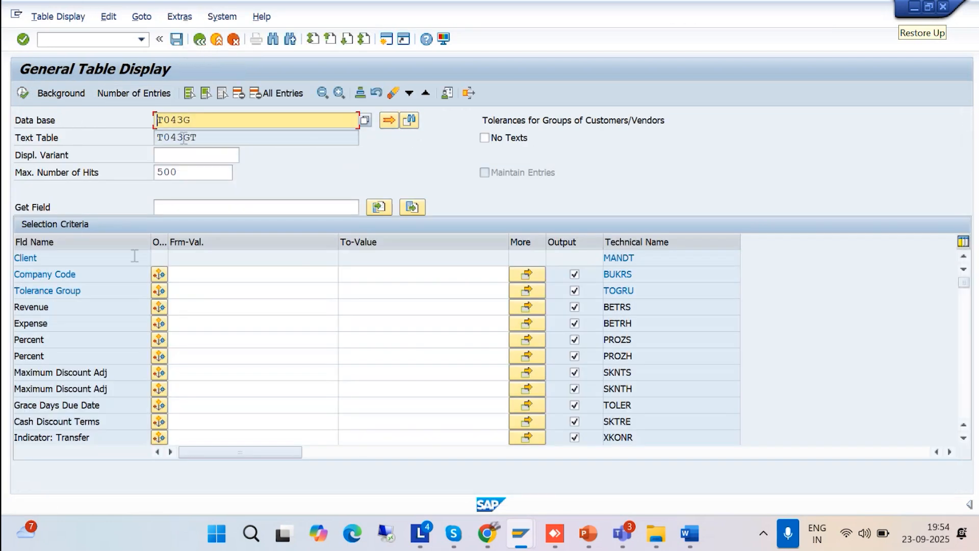
{"action": "left_click", "coordinate": [192, 273]}
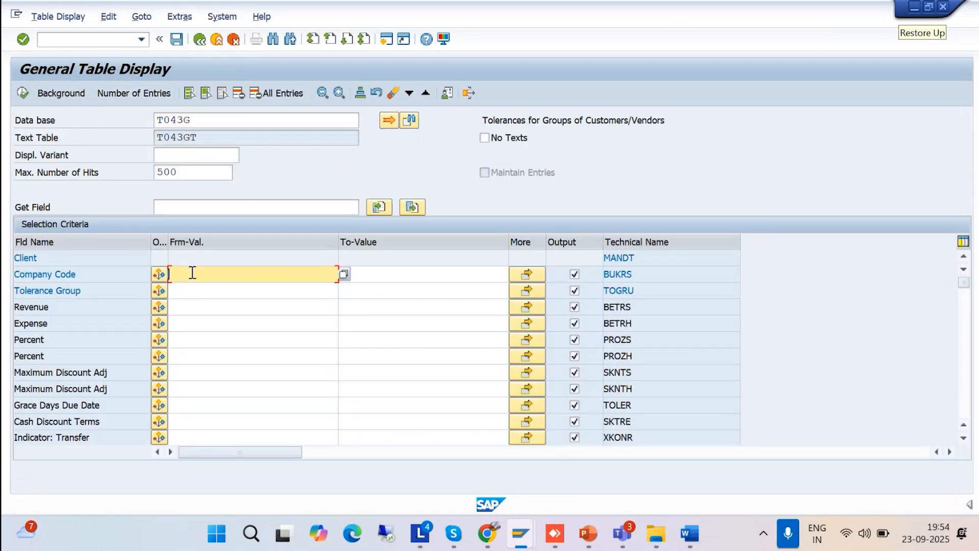
{"action": "type", "text": "BAJM"}
{"action": "left_click", "coordinate": [22, 94]}
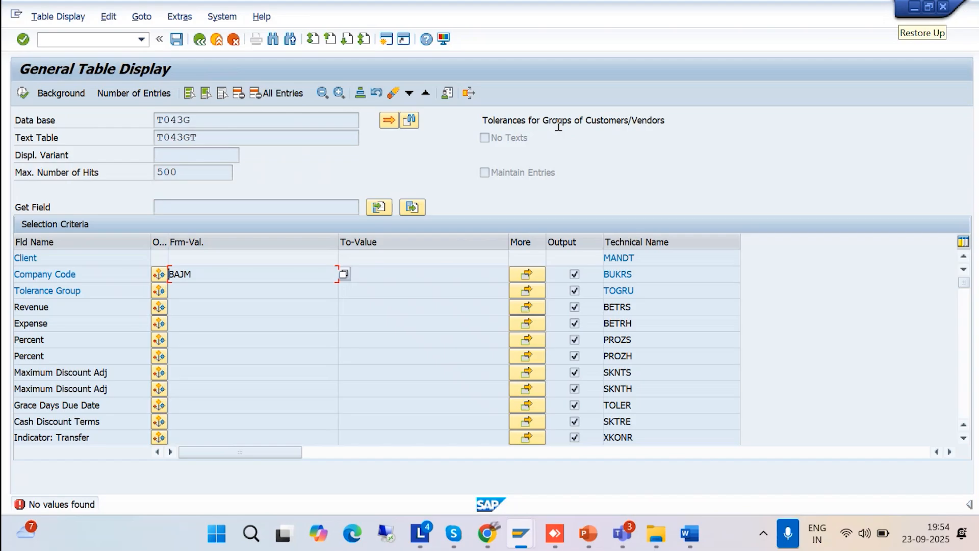
Start transaction /NOBA3 and begin a new customer/vendor tolerance entry for company code BAJM.
{"action": "left_click", "coordinate": [75, 39]}
{"action": "type", "text": "/NOBA3"}
{"action": "key", "text": "Return"}
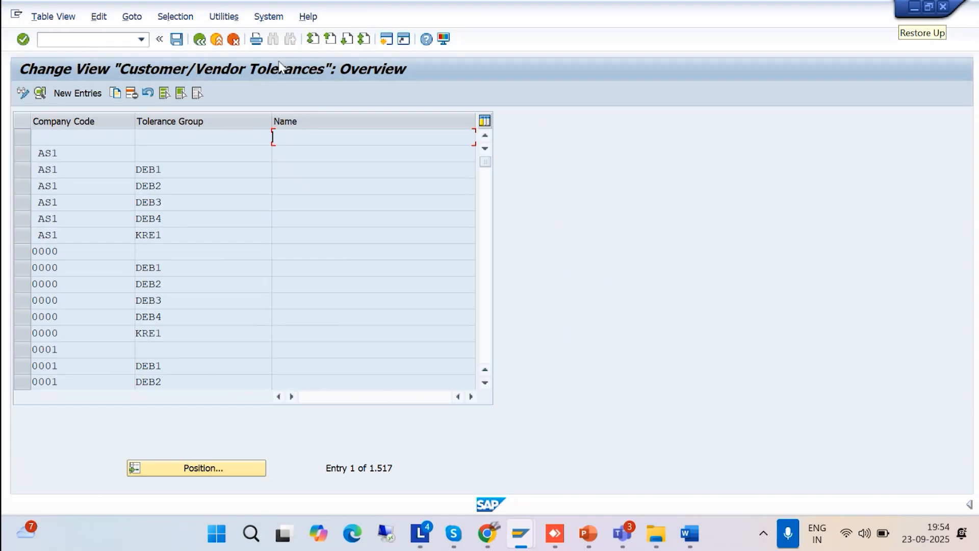
{"action": "left_click", "coordinate": [59, 94]}
{"action": "type", "text": "BAJM"}
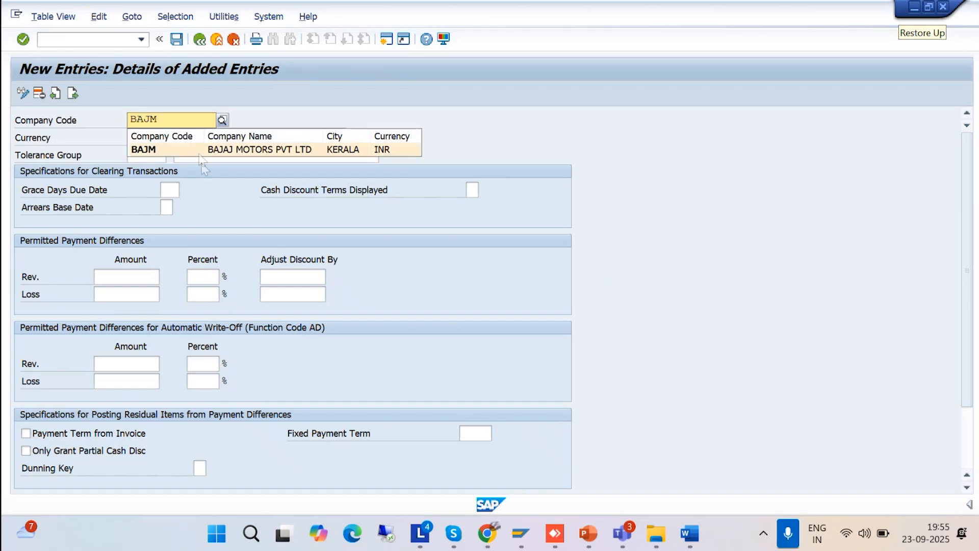
{"action": "left_click", "coordinate": [203, 149]}
Name the tolerance group TOLERANCE GROUP FOR BAJM, leaving its code empty, and go to the permitted revenue difference amount.
{"action": "left_click", "coordinate": [206, 154]}
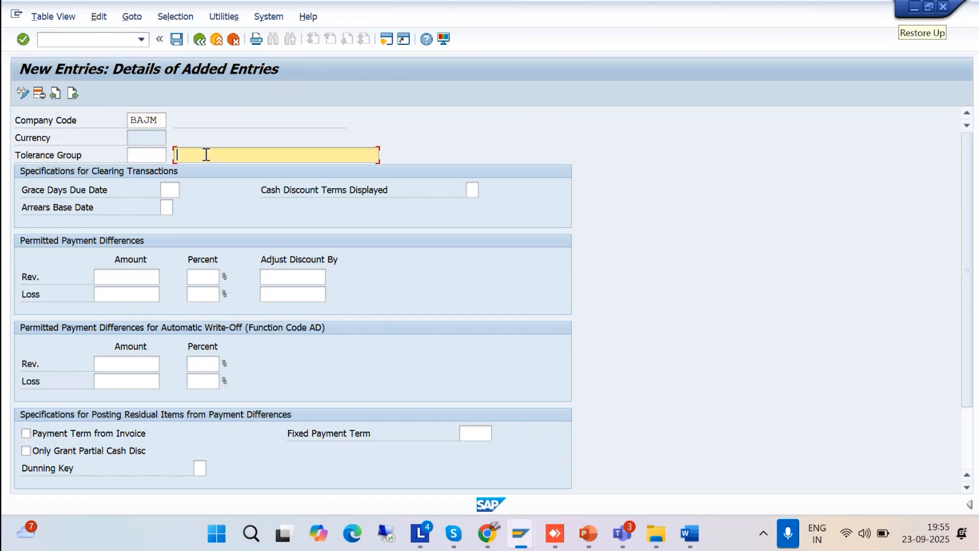
{"action": "type", "text": "G"}
{"action": "key", "text": "BackSpace"}
{"action": "type", "text": "TOL"}
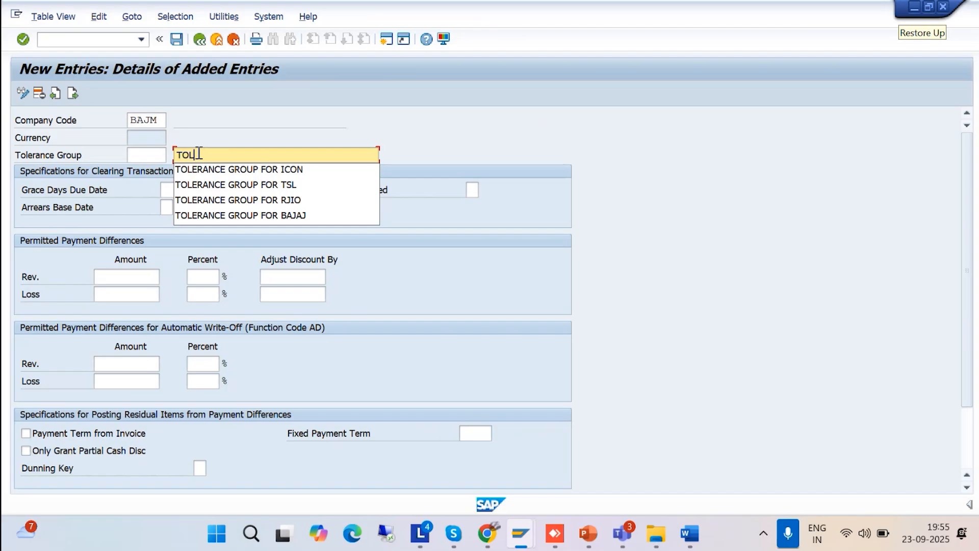
{"action": "type", "text": "ERANCE GROUP FO"}
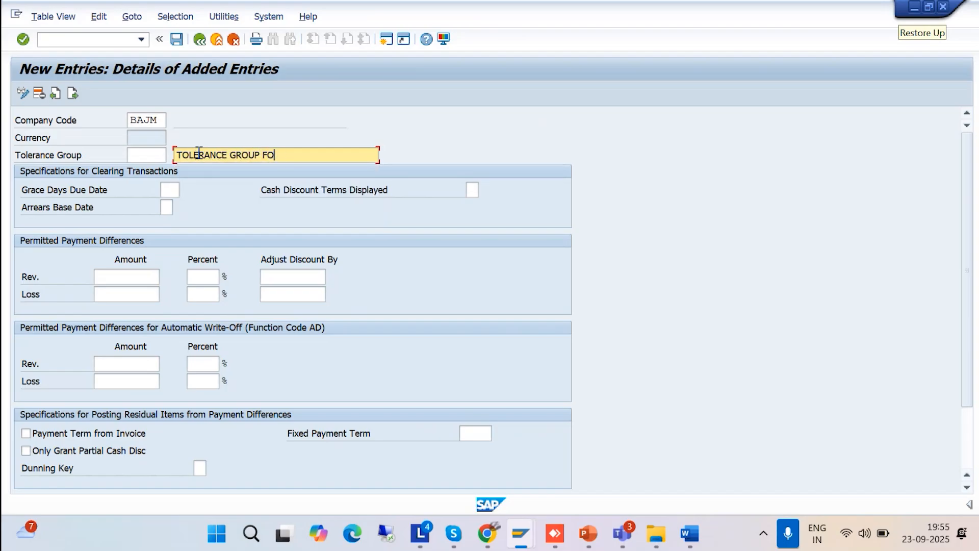
{"action": "type", "text": " RR BAJM"}
{"action": "left_click", "coordinate": [130, 278]}
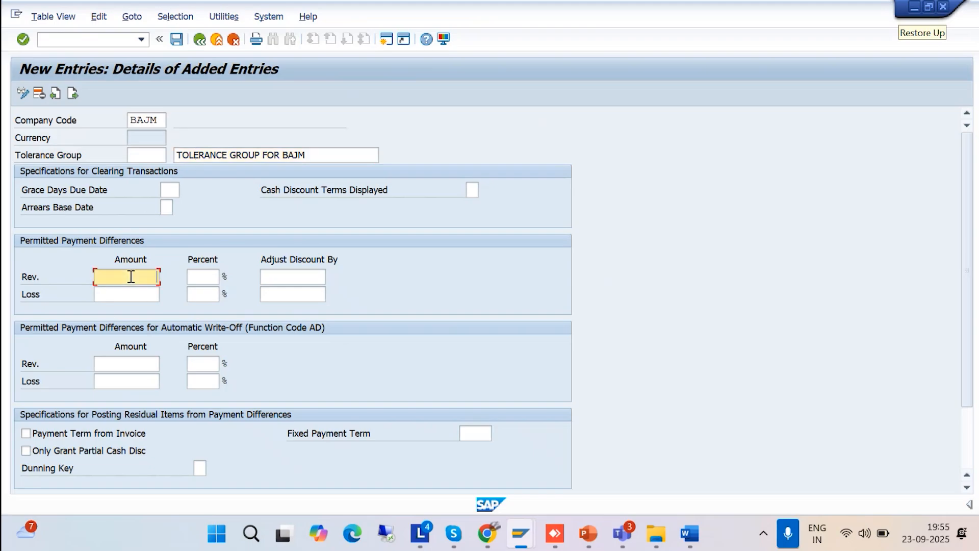
Minimise the SAP, Word and File Explorer windows to reach the desktop.
{"action": "left_click", "coordinate": [914, 7]}
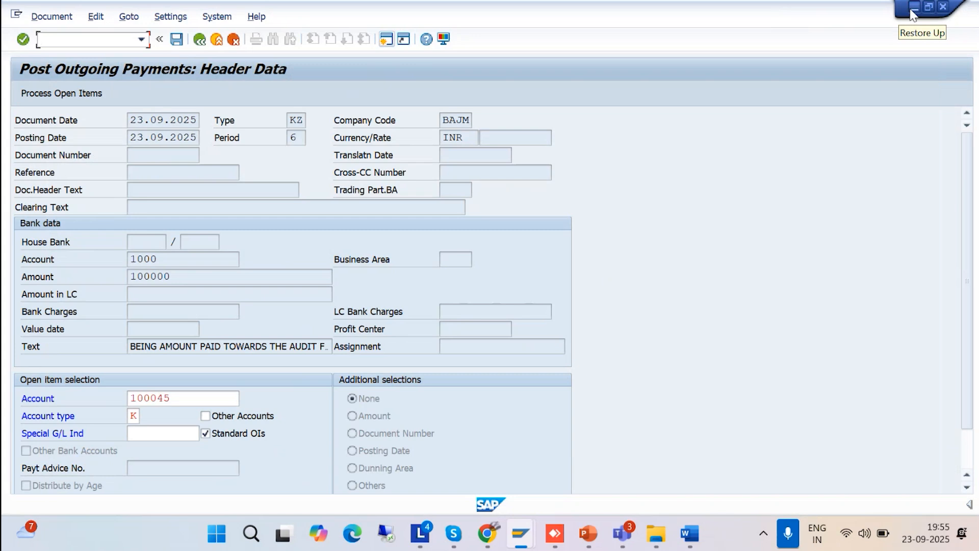
{"action": "left_click", "coordinate": [914, 7]}
{"action": "left_click", "coordinate": [914, 7]}
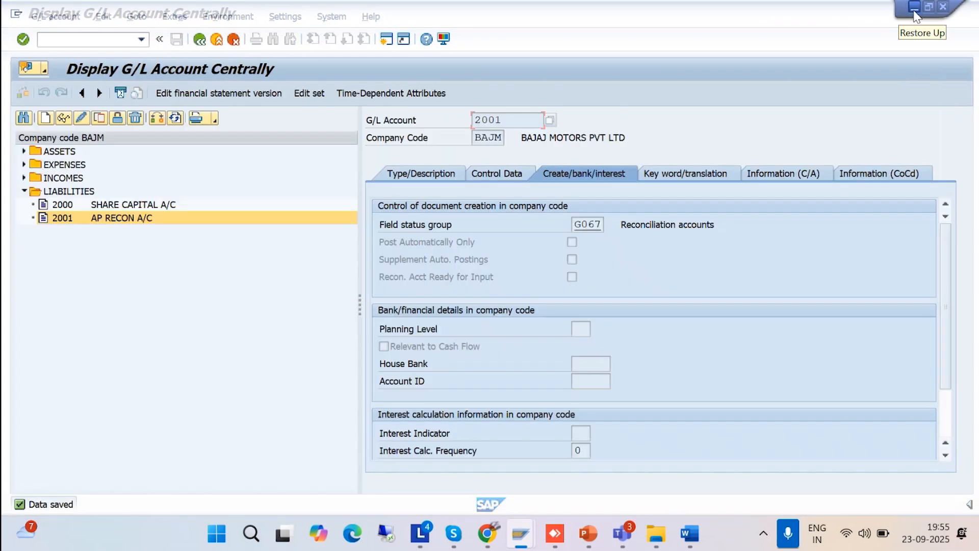
{"action": "left_click", "coordinate": [914, 9]}
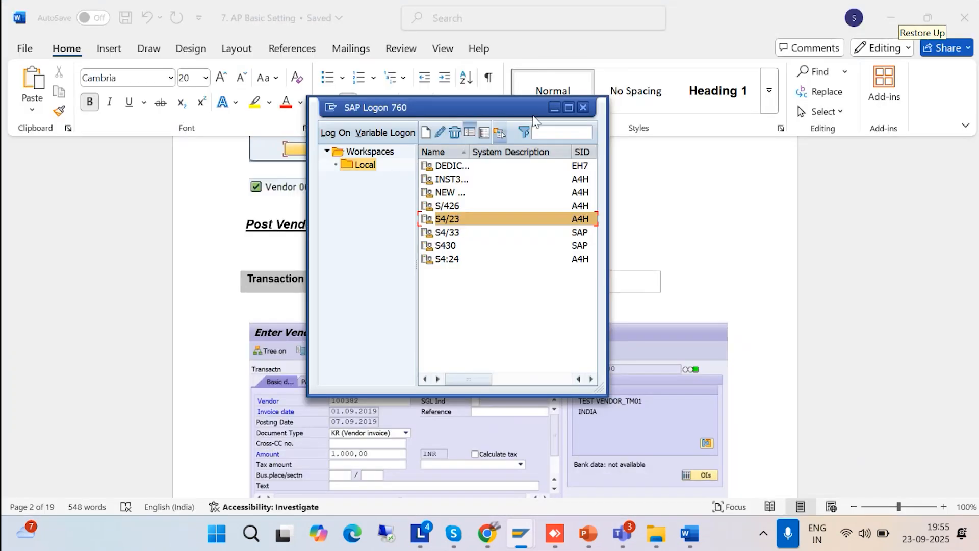
{"action": "left_click", "coordinate": [553, 107]}
{"action": "left_click", "coordinate": [889, 14]}
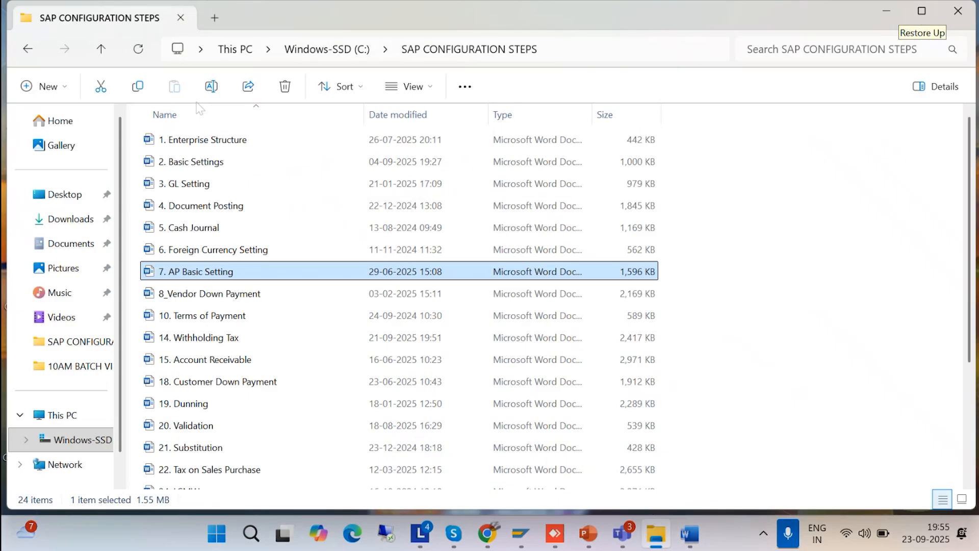
{"action": "left_click", "coordinate": [886, 11]}
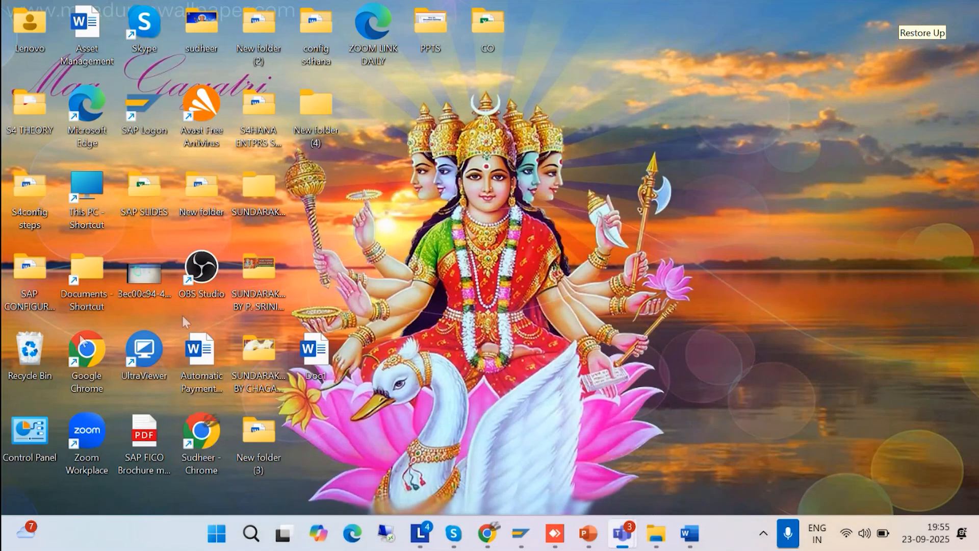
Review slide 3 of #13. AP Basic Setting from the SAP SLIDES folder, and close the open presentations.
{"action": "double_click", "coordinate": [150, 189]}
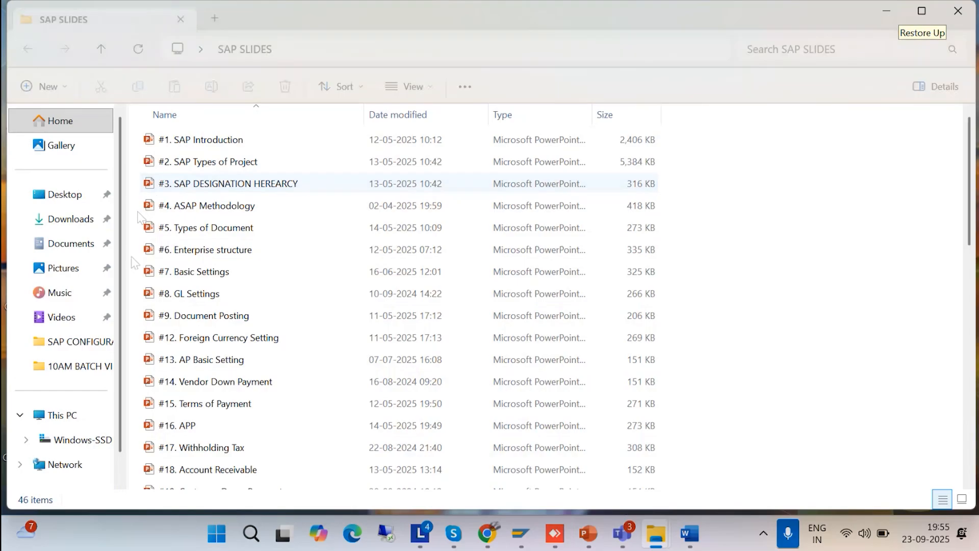
{"action": "double_click", "coordinate": [222, 359]}
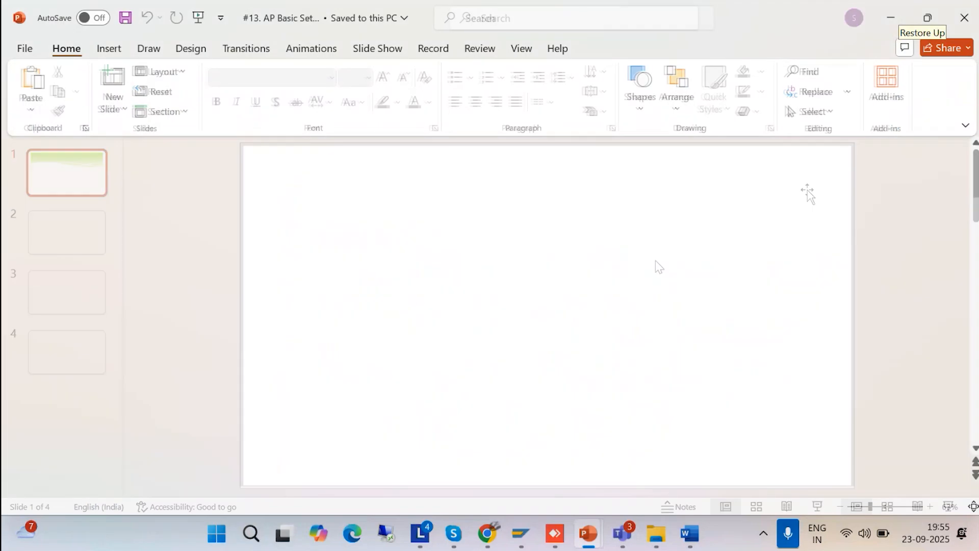
{"action": "left_click", "coordinate": [78, 290]}
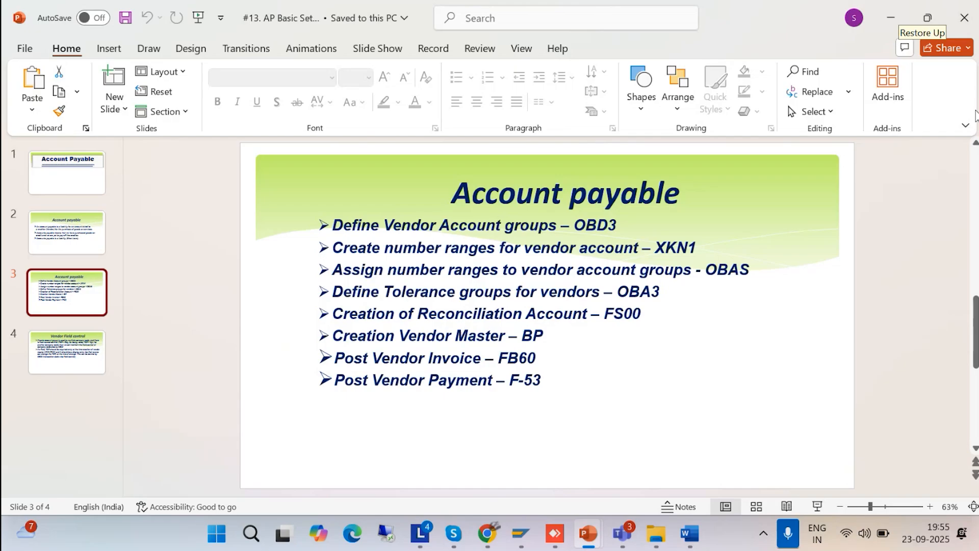
{"action": "left_click", "coordinate": [964, 18]}
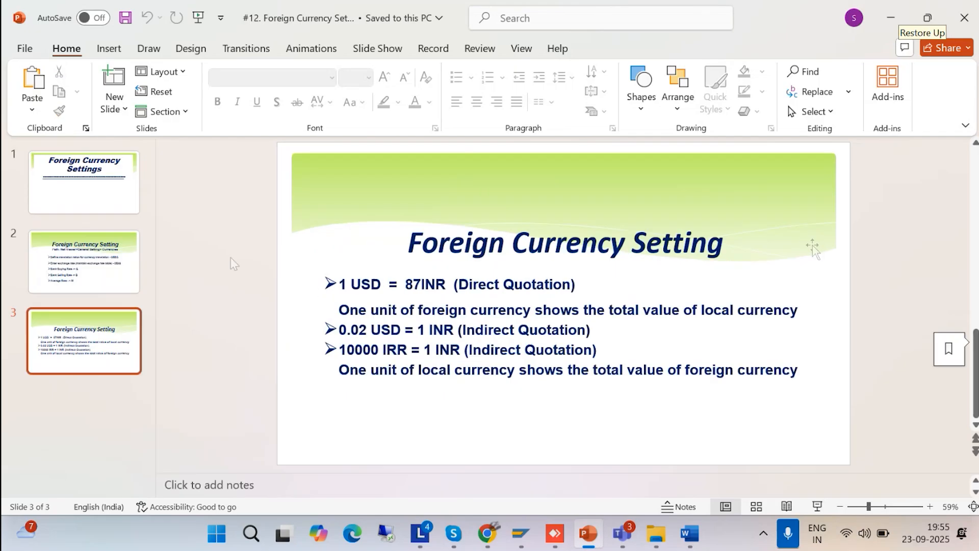
{"action": "left_click", "coordinate": [973, 18]}
In the Word document 7. AP Basic Setting, look up the sample OBA3 entry under Define Tolerance groups for vendor.
{"action": "left_click", "coordinate": [689, 533]}
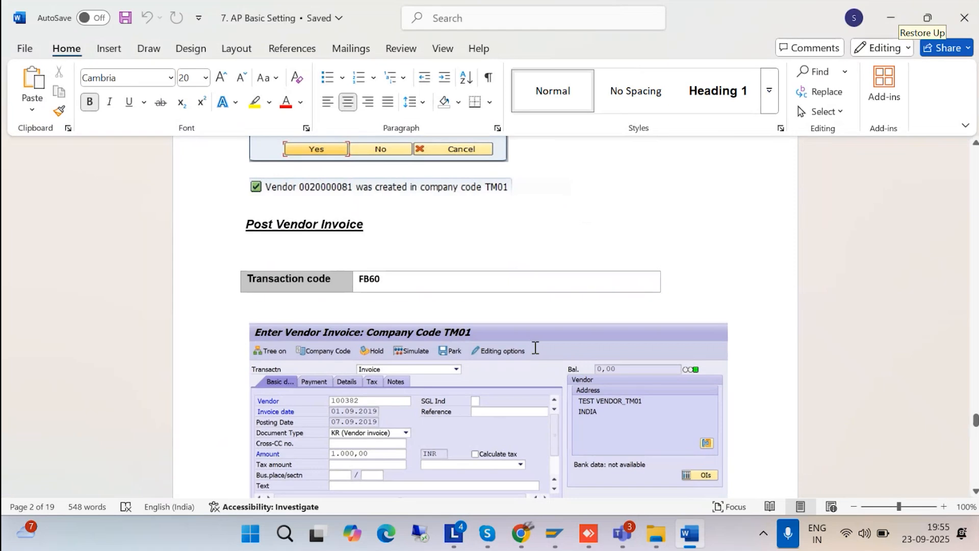
{"action": "scroll", "coordinate": [551, 377], "scroll_direction": "up", "scroll_amount": 12}
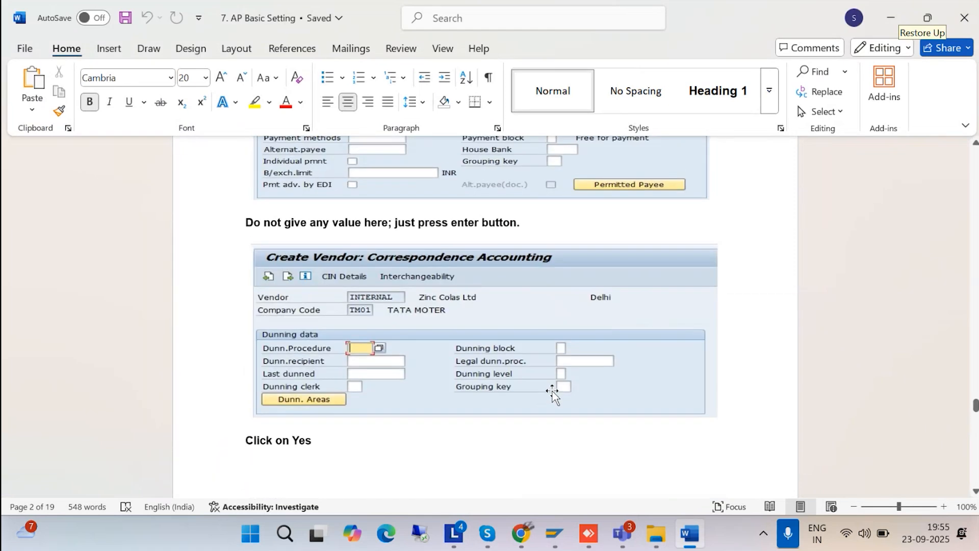
{"action": "scroll", "coordinate": [552, 393], "scroll_direction": "up", "scroll_amount": 10}
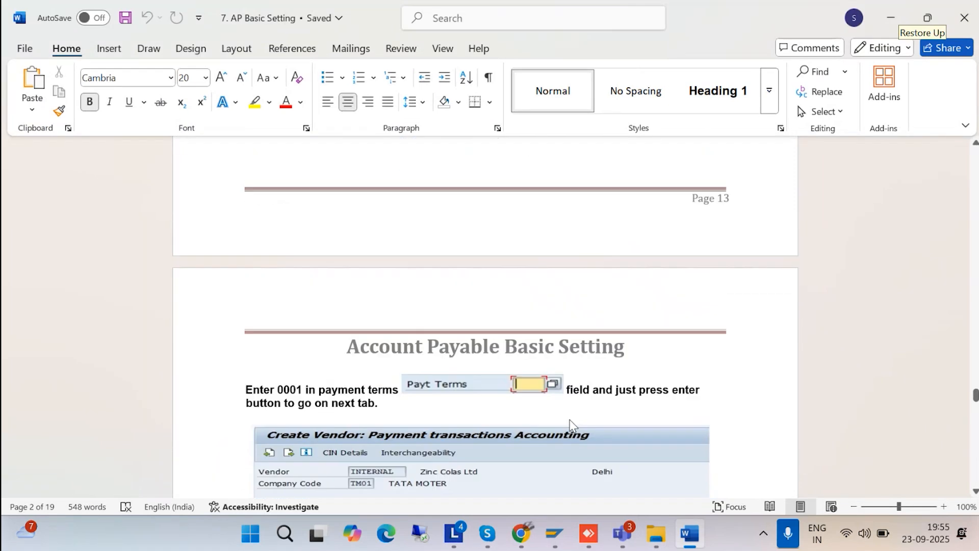
{"action": "scroll", "coordinate": [570, 423], "scroll_direction": "up", "scroll_amount": 10}
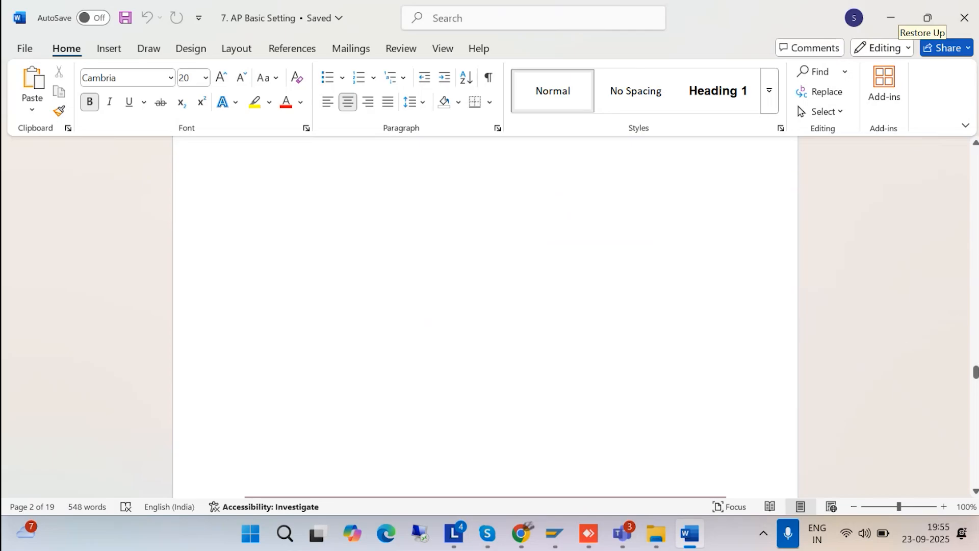
{"action": "left_click_drag", "start_coordinate": [975, 373], "coordinate": [975, 190]}
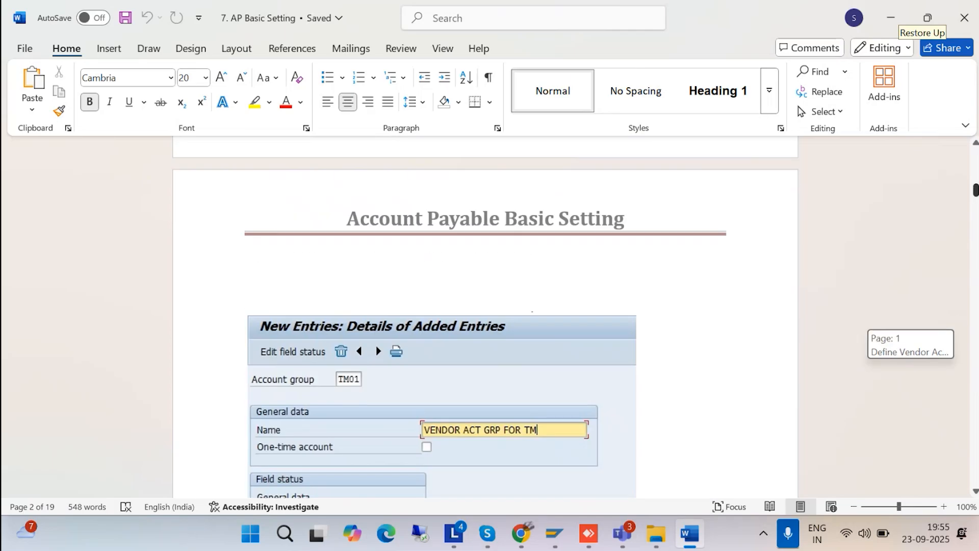
{"action": "mouse_move", "coordinate": [976, 190]}
{"action": "left_mouse_down"}
{"action": "mouse_move", "coordinate": [975, 149]}
{"action": "mouse_move", "coordinate": [975, 184]}
{"action": "left_mouse_up"}
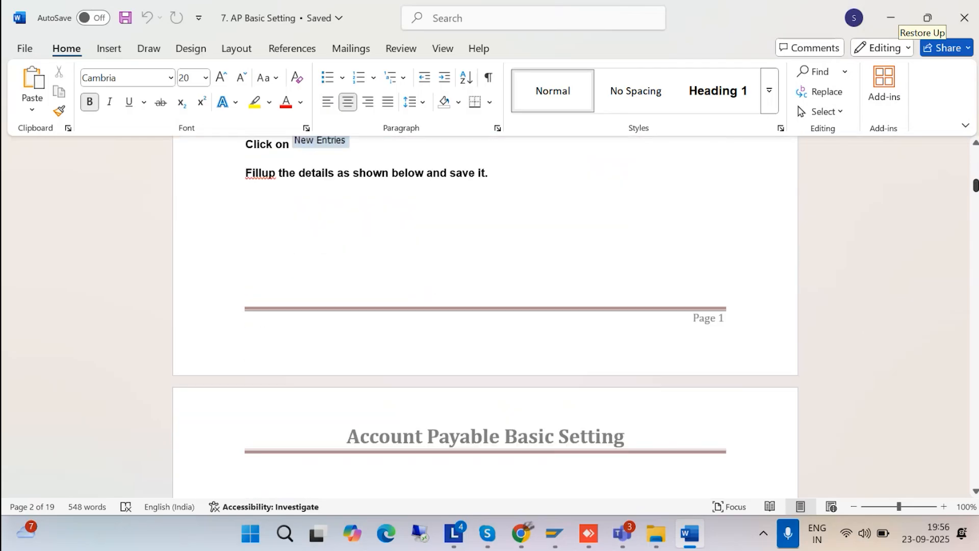
{"action": "scroll", "coordinate": [558, 209], "scroll_direction": "down", "scroll_amount": 10}
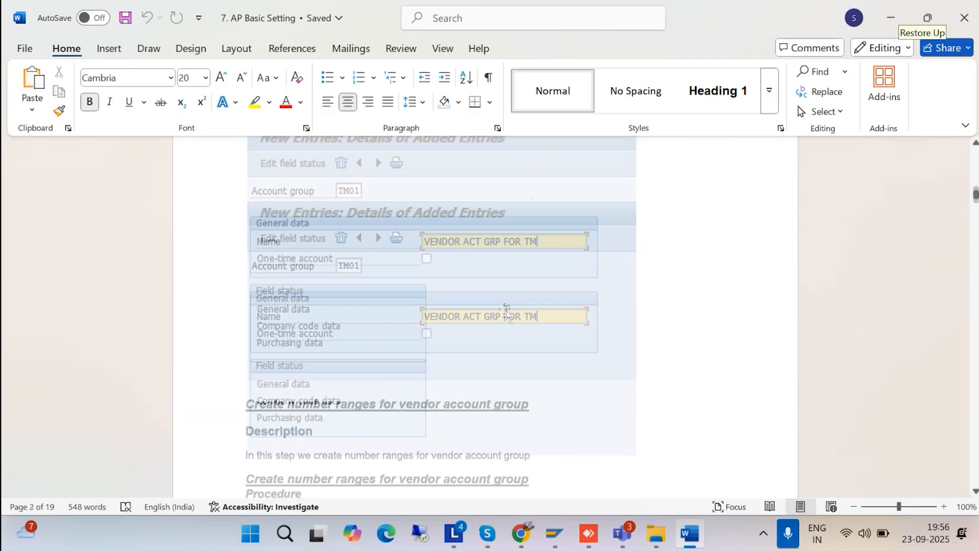
{"action": "scroll", "coordinate": [526, 301], "scroll_direction": "down", "scroll_amount": 15}
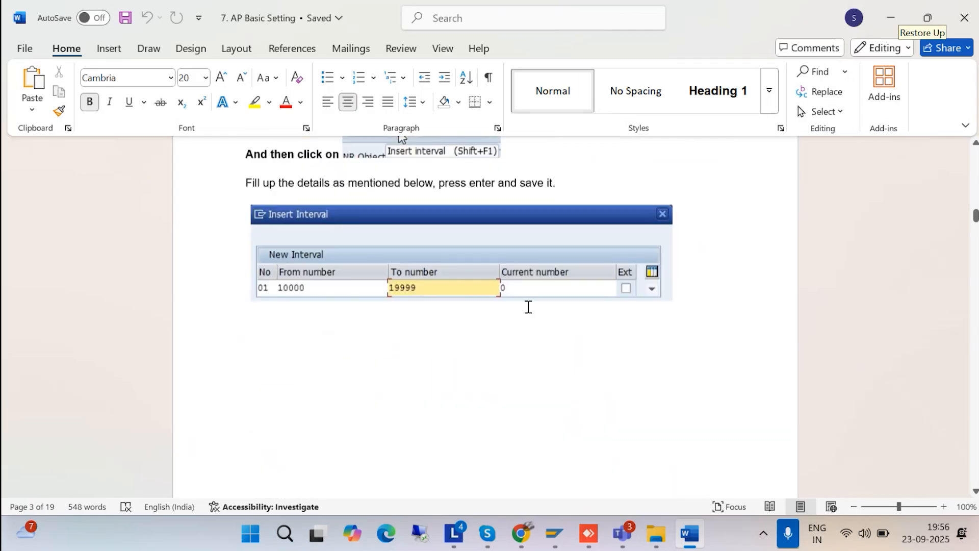
{"action": "scroll", "coordinate": [527, 312], "scroll_direction": "down", "scroll_amount": 15}
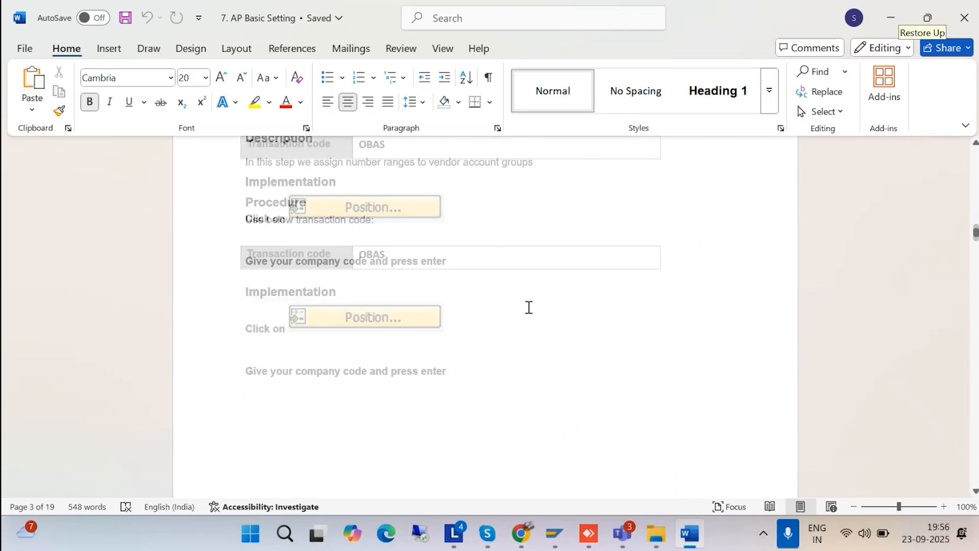
{"action": "scroll", "coordinate": [529, 308], "scroll_direction": "down", "scroll_amount": 9}
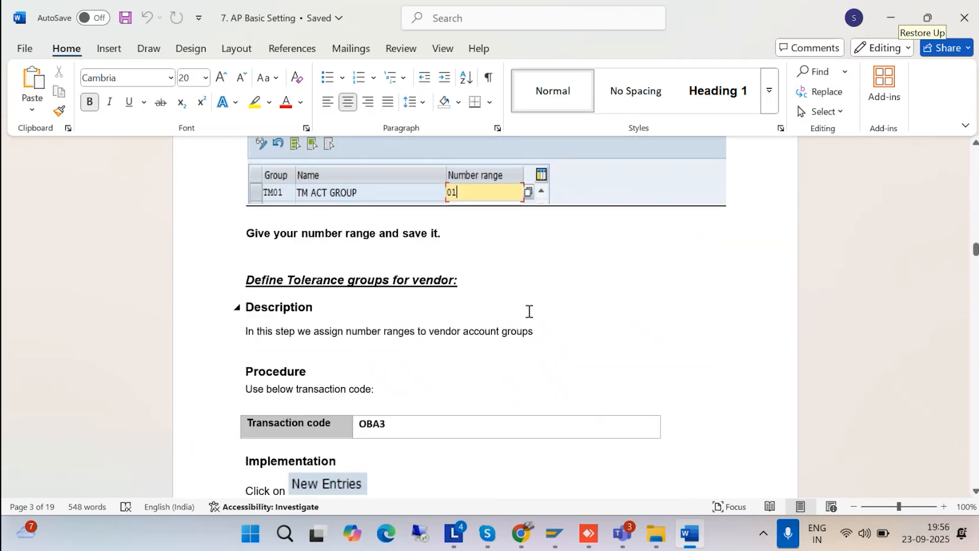
{"action": "scroll", "coordinate": [529, 311], "scroll_direction": "down", "scroll_amount": 3}
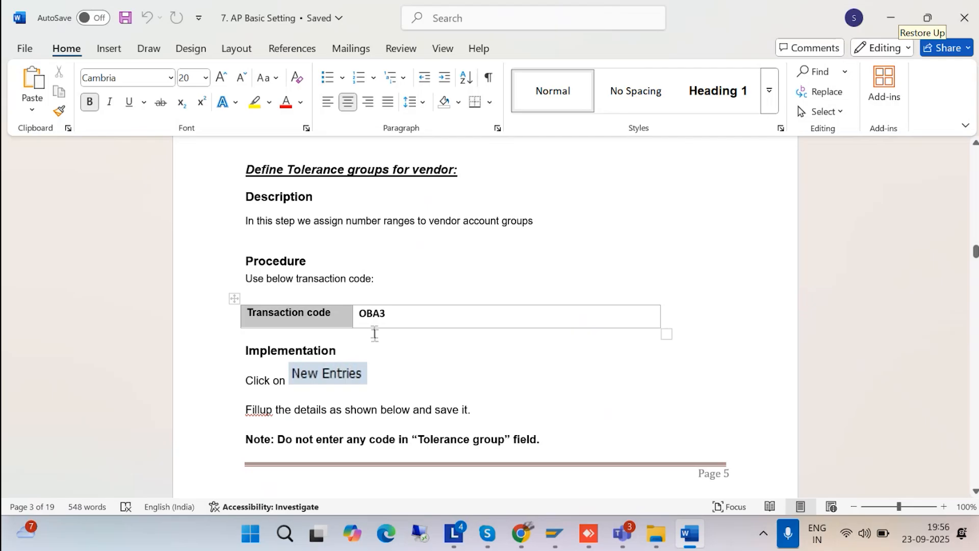
{"action": "scroll", "coordinate": [368, 342], "scroll_direction": "down", "scroll_amount": 10}
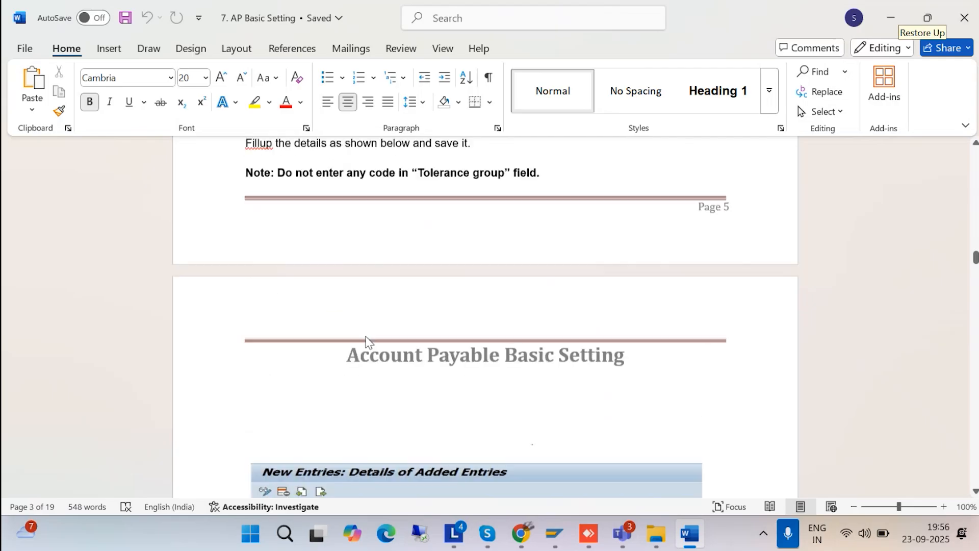
{"action": "scroll", "coordinate": [395, 371], "scroll_direction": "down", "scroll_amount": 2}
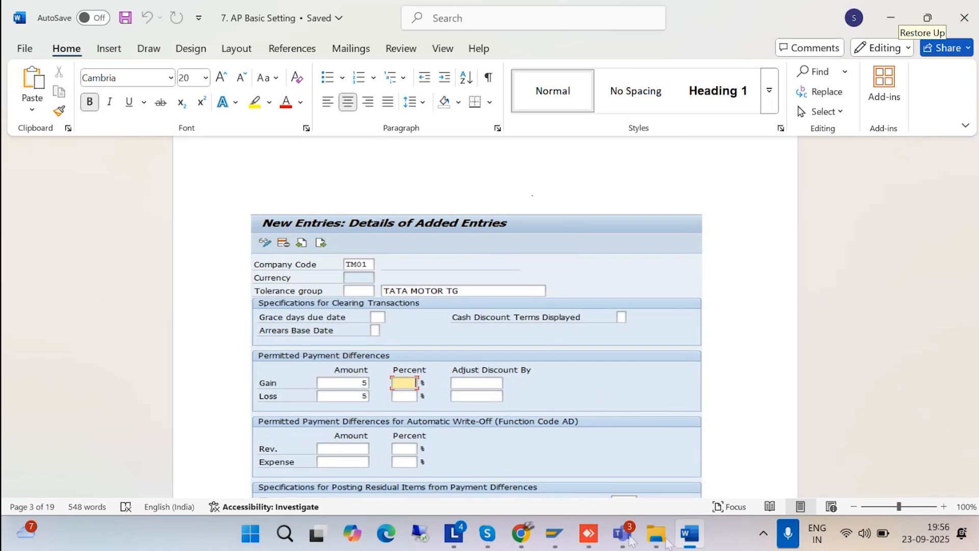
Switch back to the new SAP tolerance entry and set the permitted payment difference amounts to 5 for revenue and 5 for loss.
{"action": "left_click", "coordinate": [557, 535]}
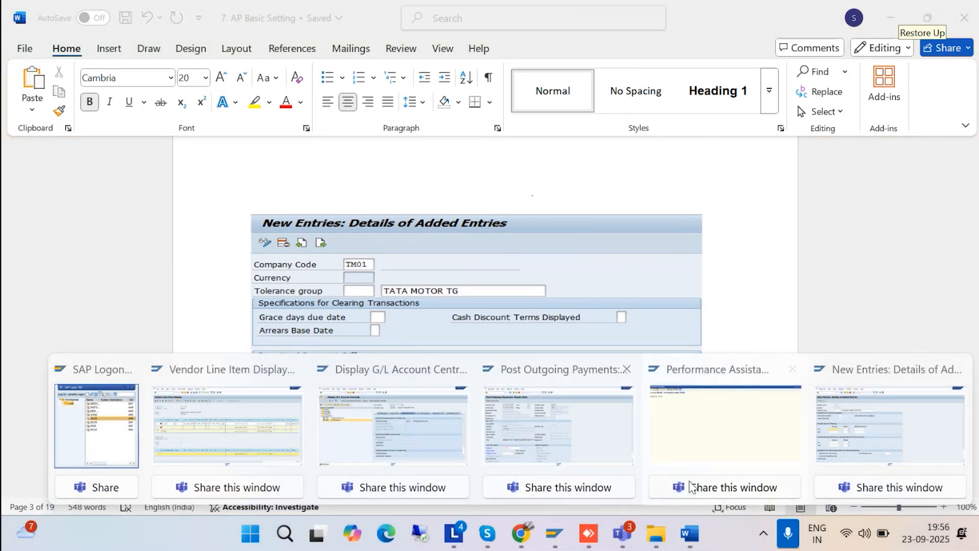
{"action": "left_click", "coordinate": [855, 464]}
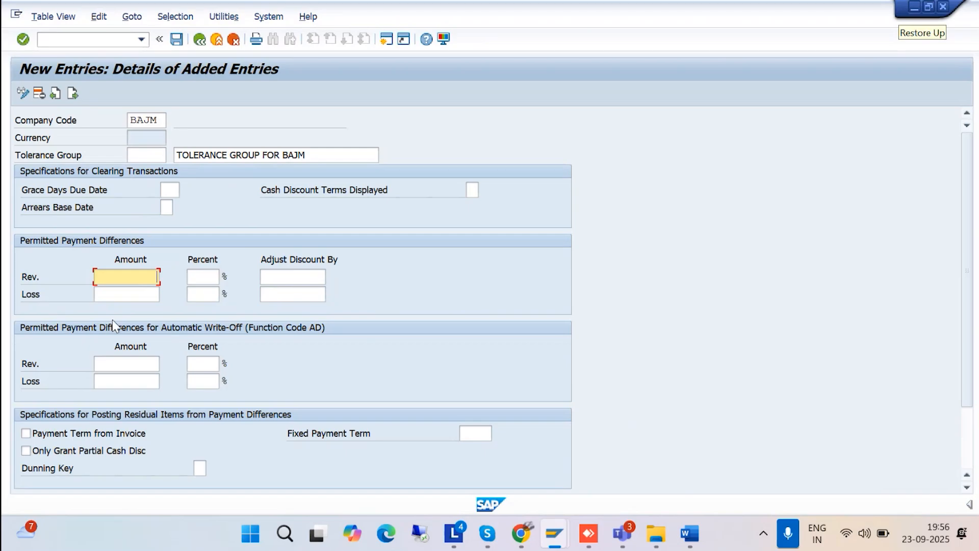
{"action": "type", "text": "5"}
{"action": "left_click", "coordinate": [155, 294]}
{"action": "type", "text": "5"}
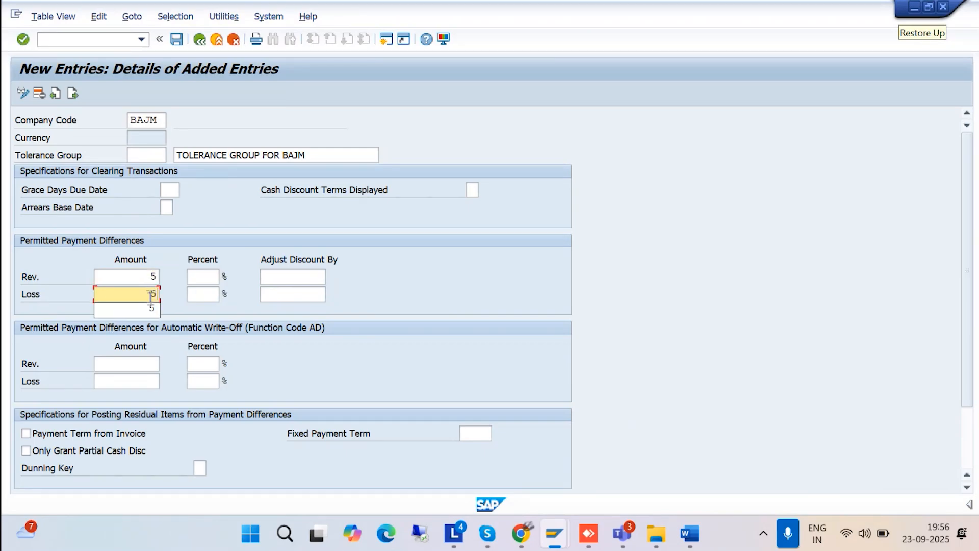
{"action": "left_click", "coordinate": [147, 312]}
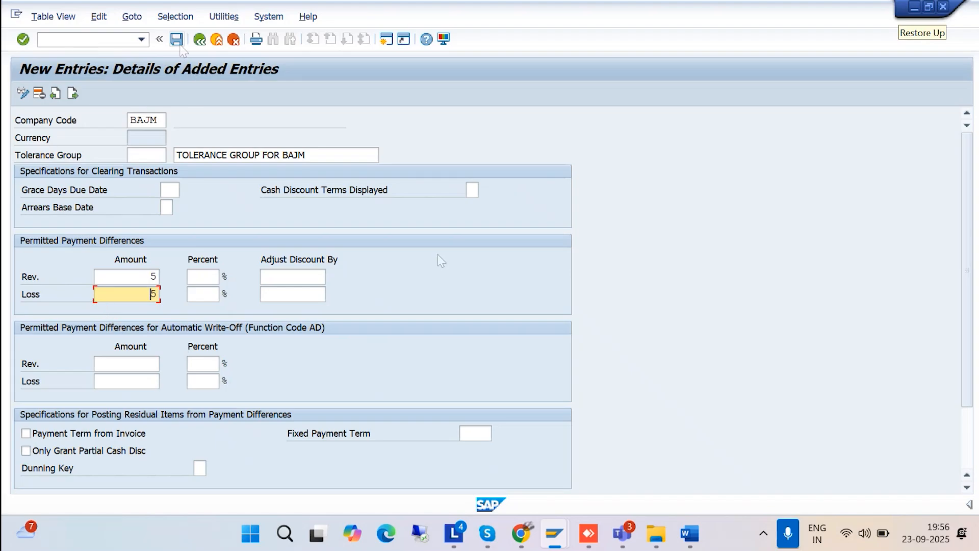
Review the remaining fields of the sample tolerance group entry in the Word document.
{"action": "left_click", "coordinate": [689, 533]}
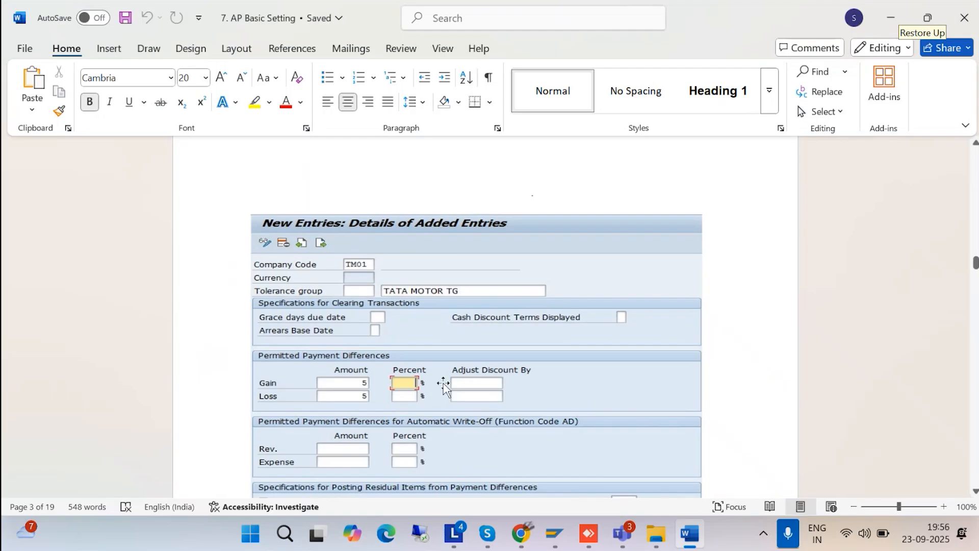
{"action": "scroll", "coordinate": [363, 370], "scroll_direction": "down", "scroll_amount": 2}
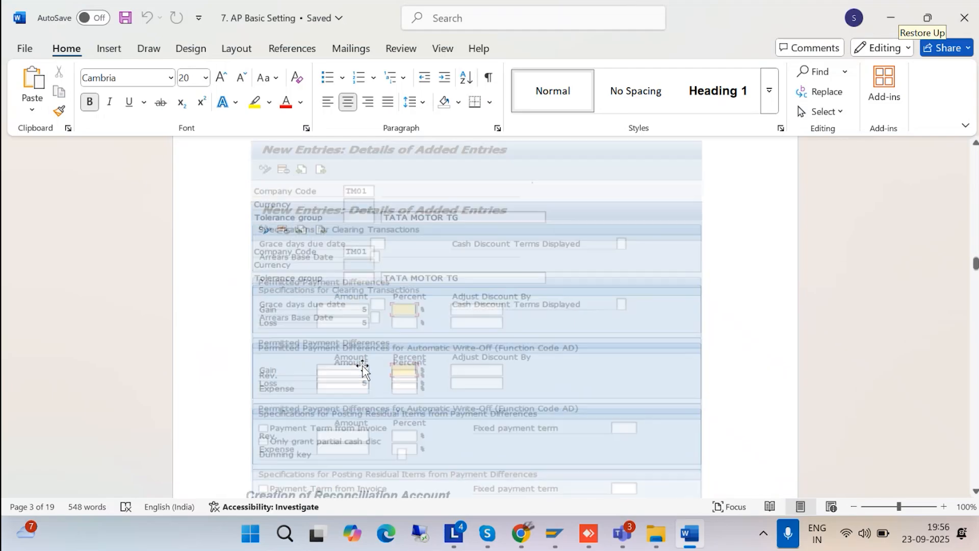
{"action": "scroll", "coordinate": [363, 371], "scroll_direction": "down", "scroll_amount": 2}
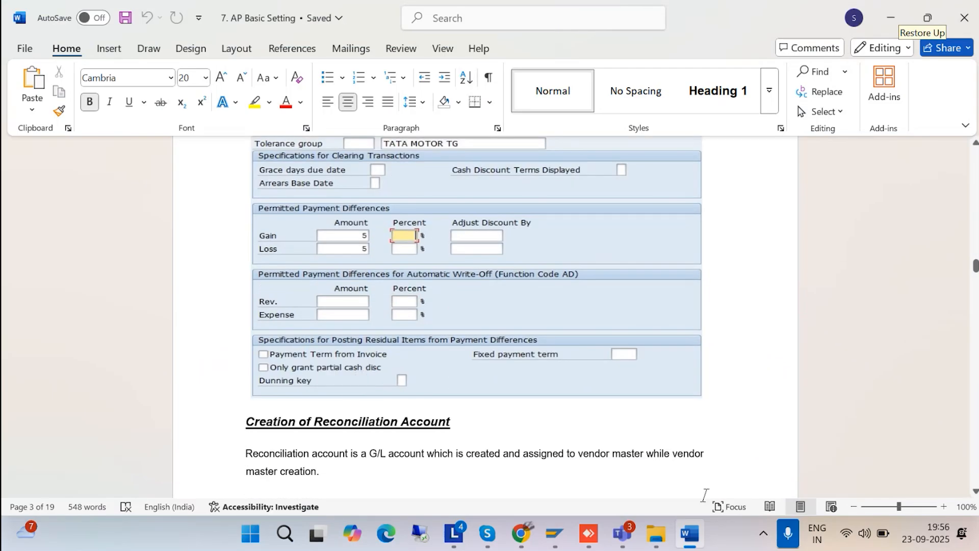
Save the BAJM tolerance group in SAP under customizing request A4HK905462, BAJAJ GROUP OF COMPANIES, and leave the tolerance maintenance.
{"action": "left_click", "coordinate": [589, 533]}
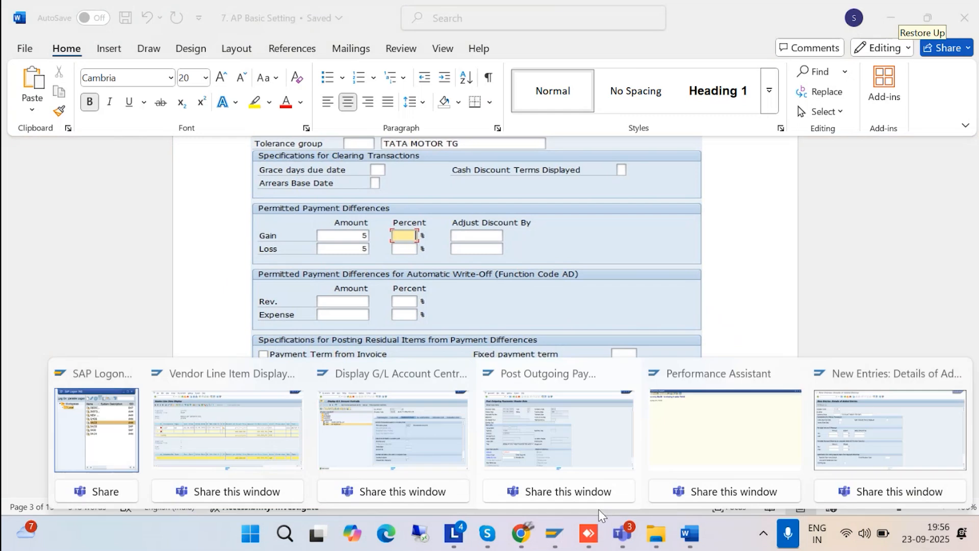
{"action": "left_click", "coordinate": [898, 448]}
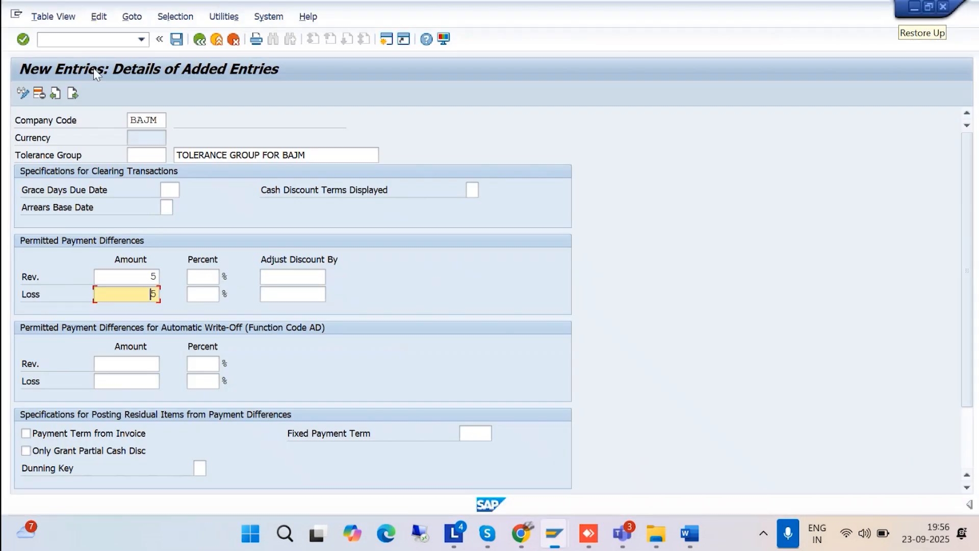
{"action": "left_click", "coordinate": [176, 39]}
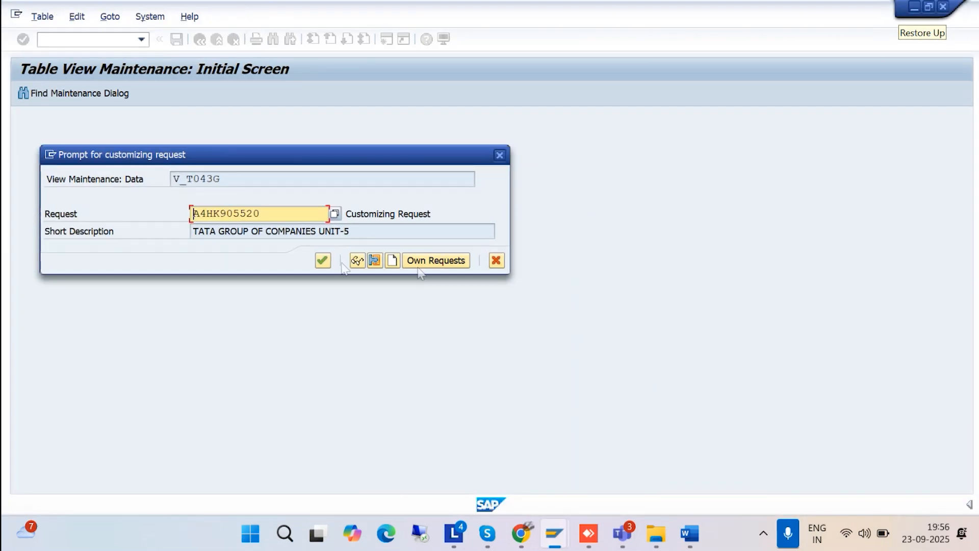
{"action": "left_click", "coordinate": [435, 261]}
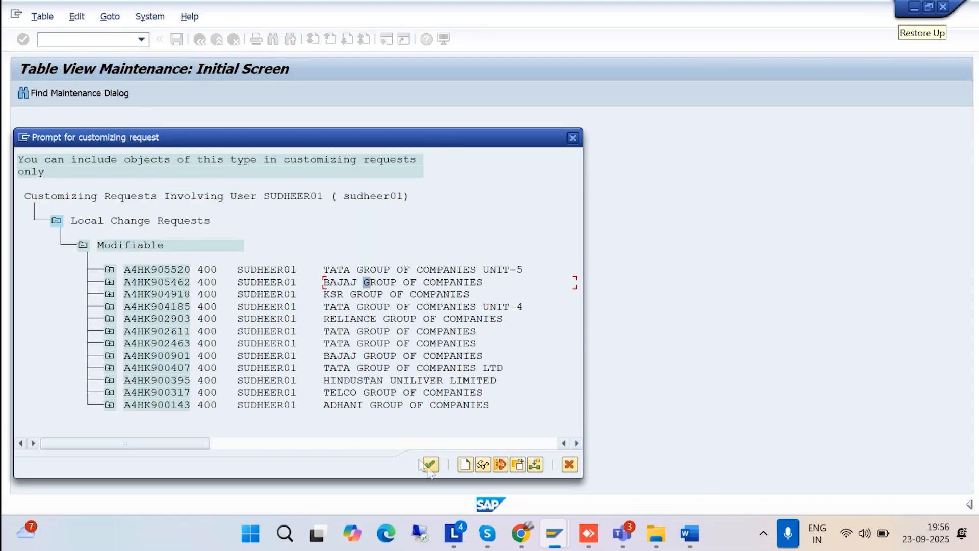
{"action": "left_click", "coordinate": [430, 464]}
{"action": "left_click", "coordinate": [323, 261]}
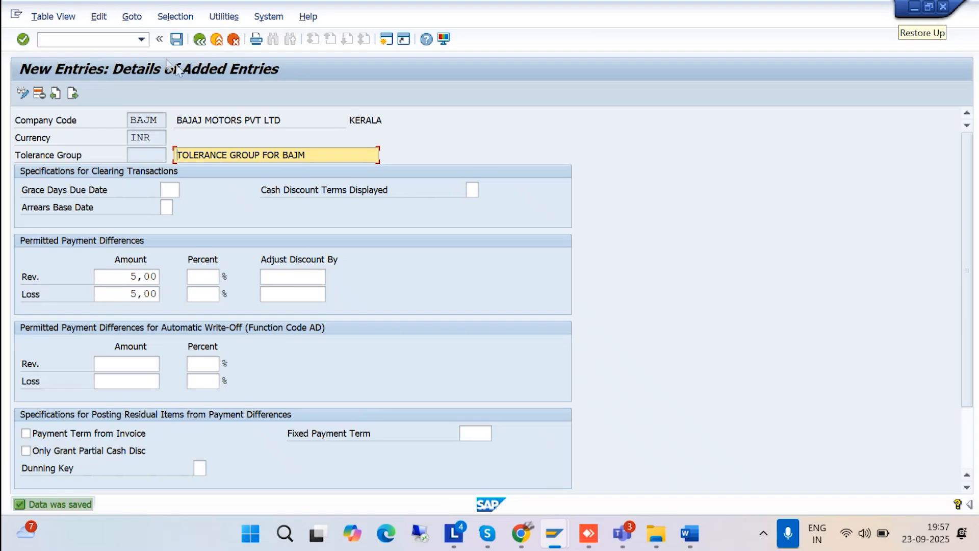
{"action": "left_click", "coordinate": [196, 41]}
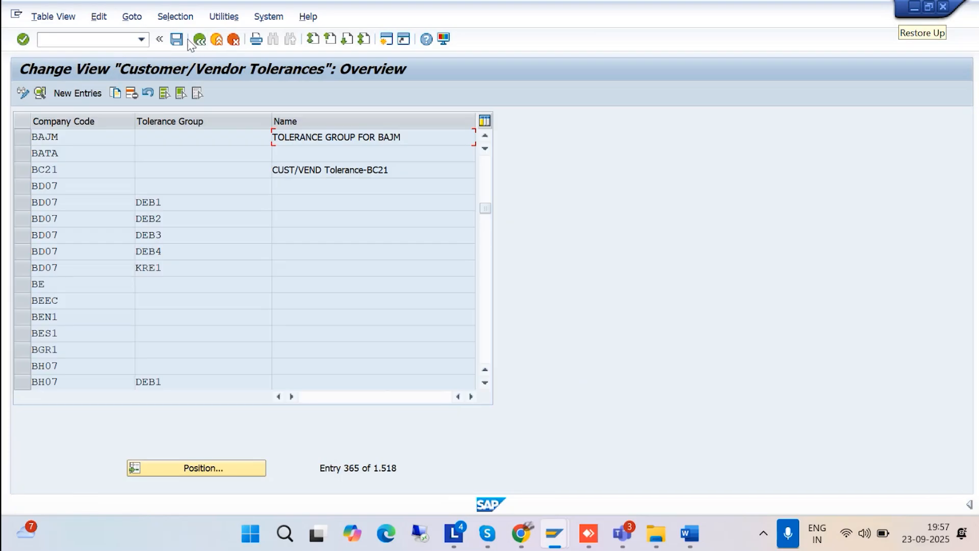
{"action": "left_click", "coordinate": [199, 40]}
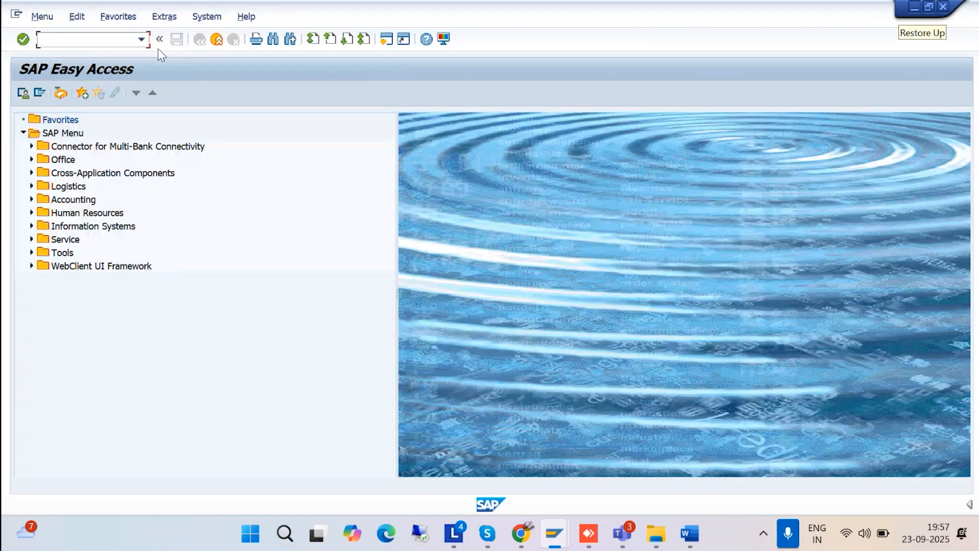
Return to the pending outgoing payment for MADHUKAR ENTERPRISES and process its open items.
{"action": "left_click", "coordinate": [554, 534]}
{"action": "left_click", "coordinate": [550, 455]}
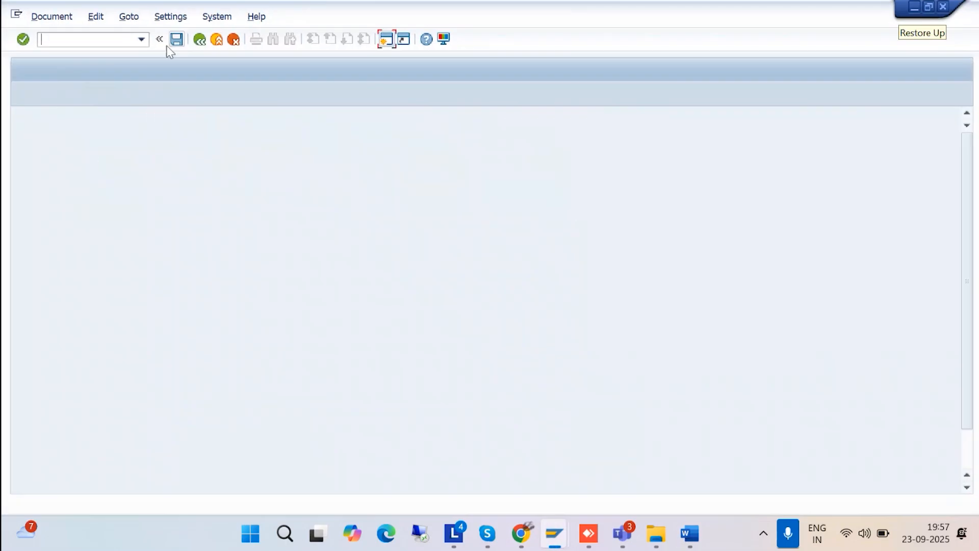
{"action": "left_click", "coordinate": [45, 95]}
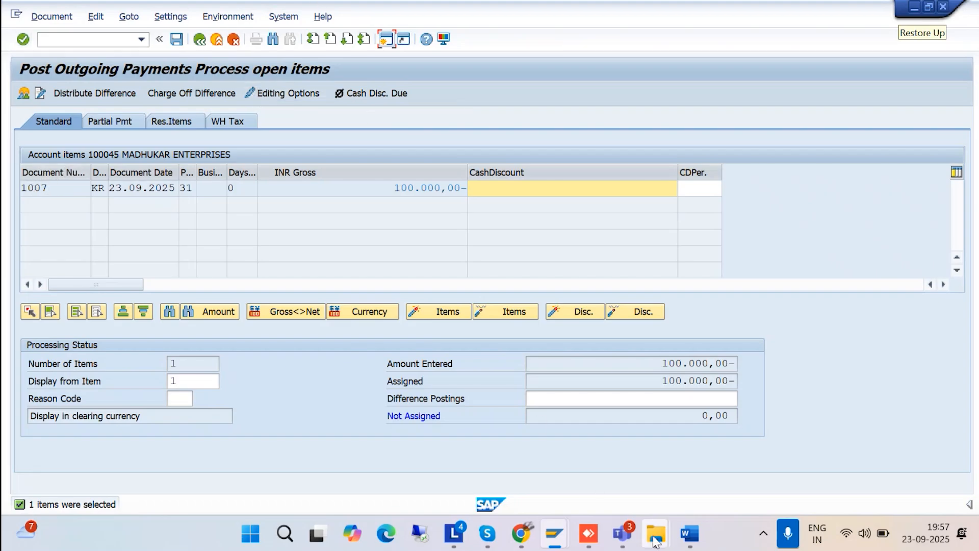
Check the open invoice of MADHUKAR ENTERPRISES in the vendor line item display.
{"action": "left_click", "coordinate": [549, 520]}
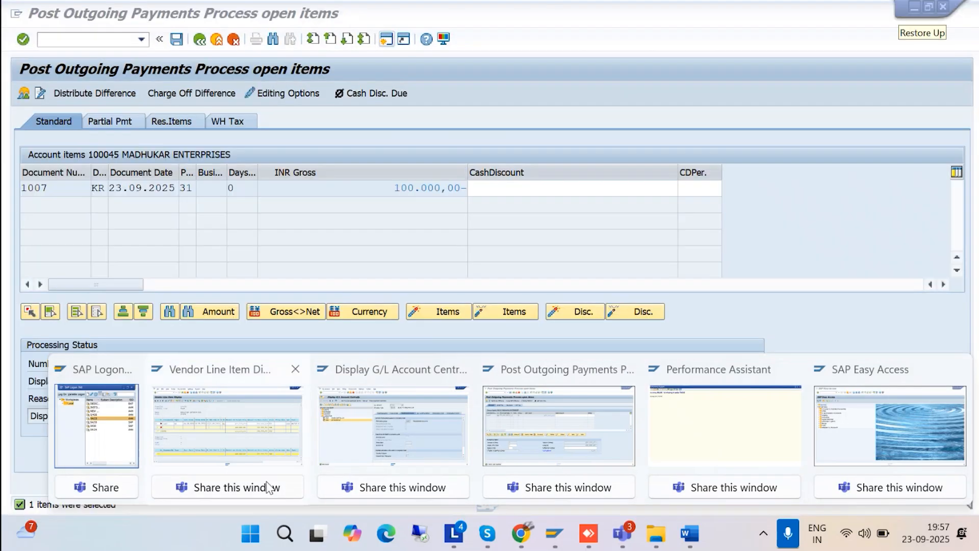
{"action": "left_click", "coordinate": [252, 437]}
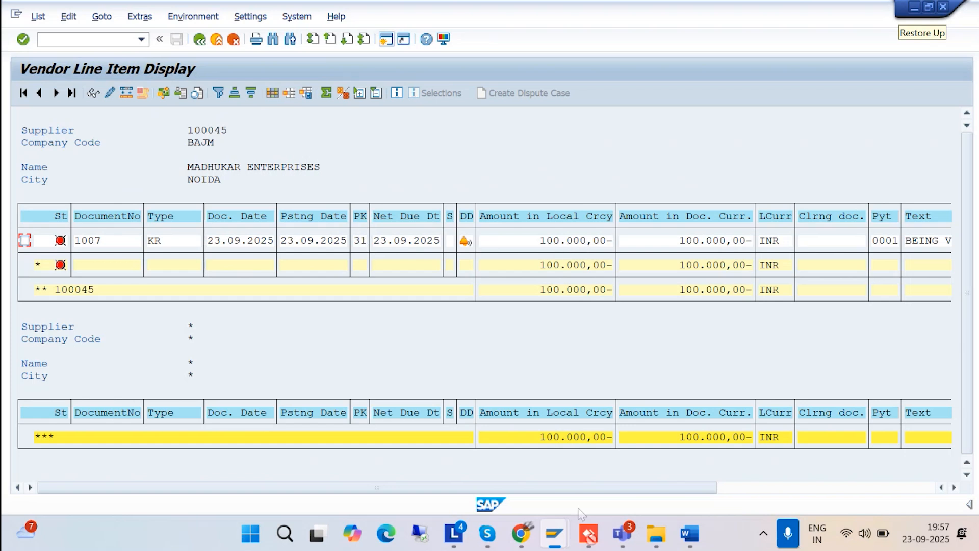
Go back to the outgoing payment's open items and simulate the payment document.
{"action": "left_click", "coordinate": [561, 533]}
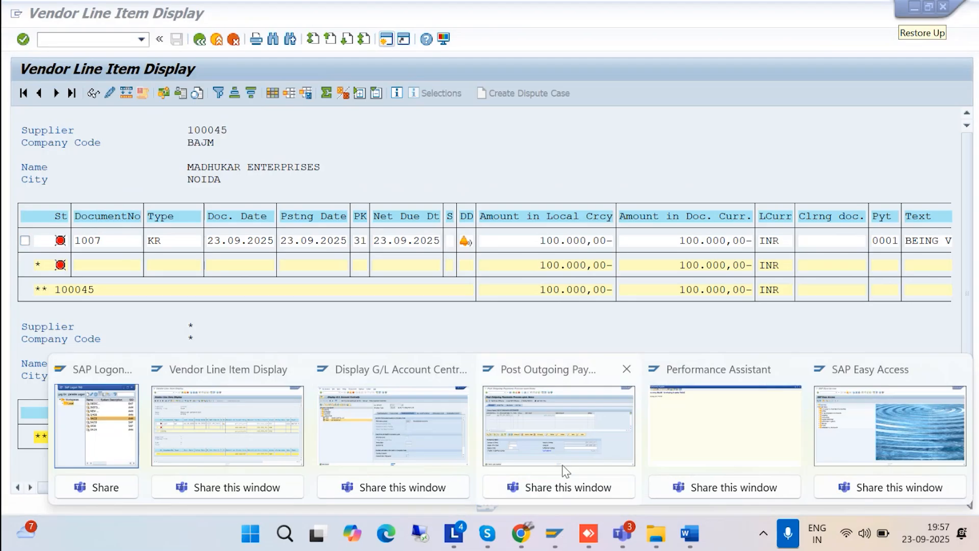
{"action": "left_click", "coordinate": [568, 454]}
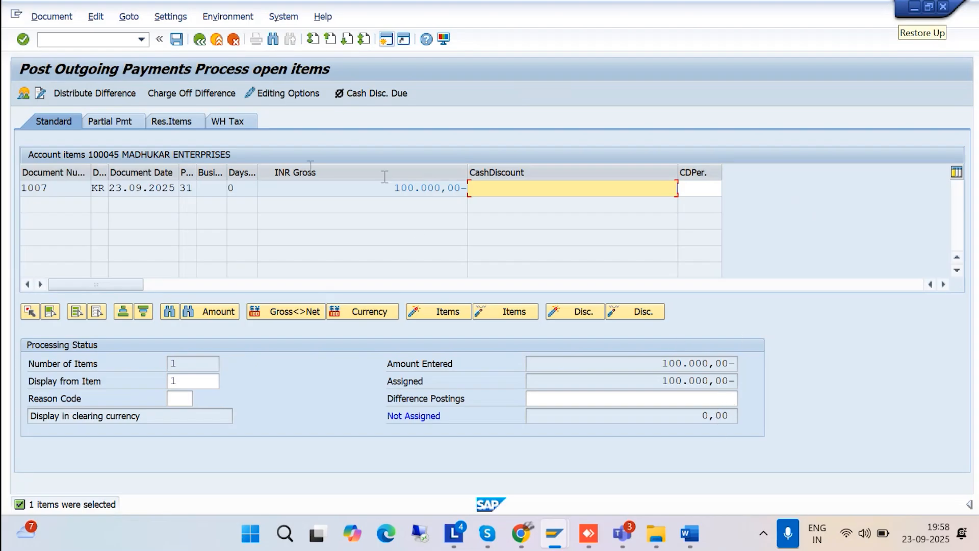
{"action": "left_click", "coordinate": [52, 16]}
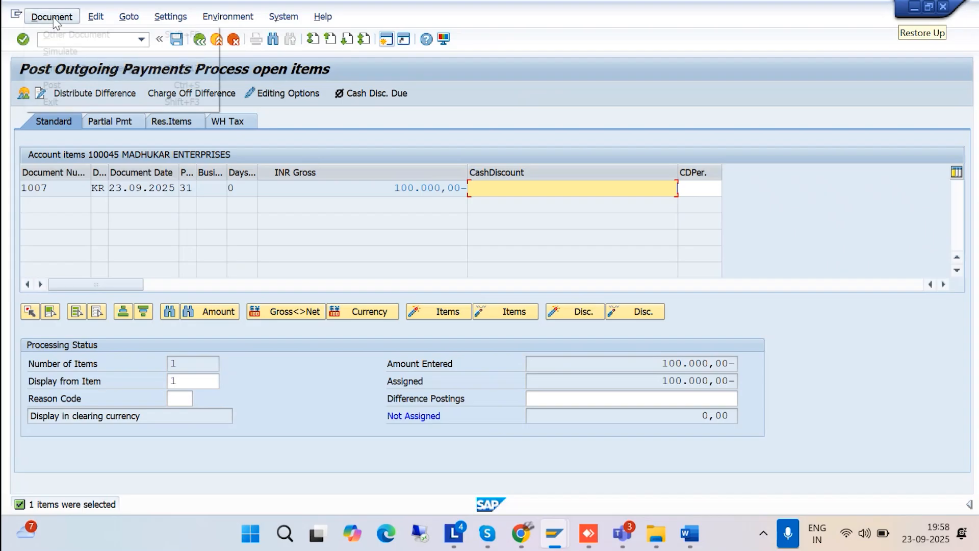
{"action": "left_click", "coordinate": [64, 50]}
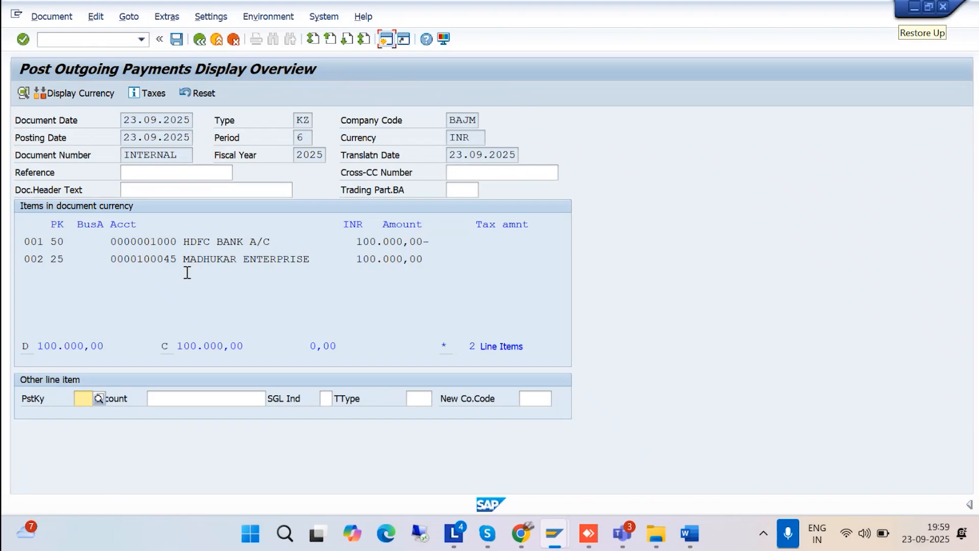
Post the simulated outgoing payment to MADHUKAR ENTERPRISES.
{"action": "left_click", "coordinate": [176, 40]}
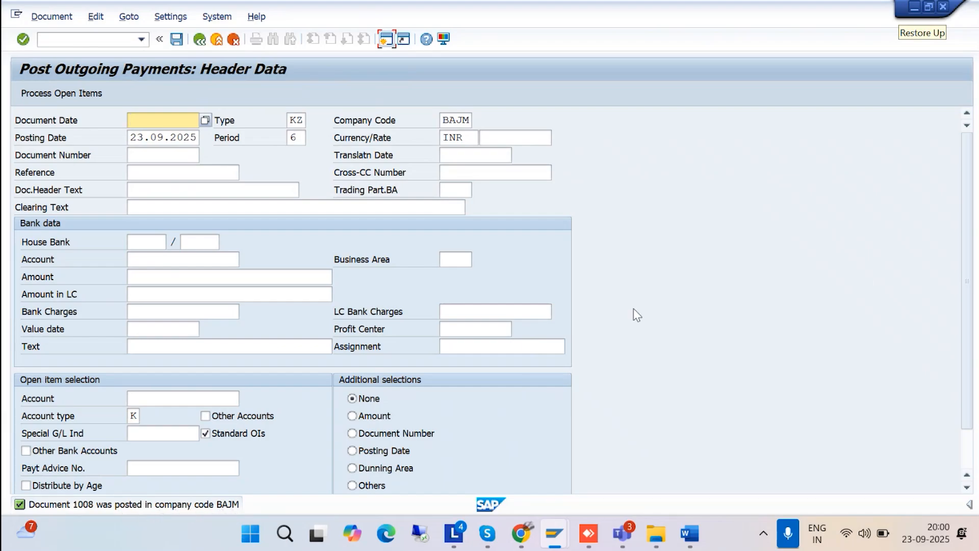
Check the open items and the cleared items of MADHUKAR ENTERPRISES for company code BAJM in the vendor line item display.
{"action": "mouse_move", "coordinate": [558, 526]}
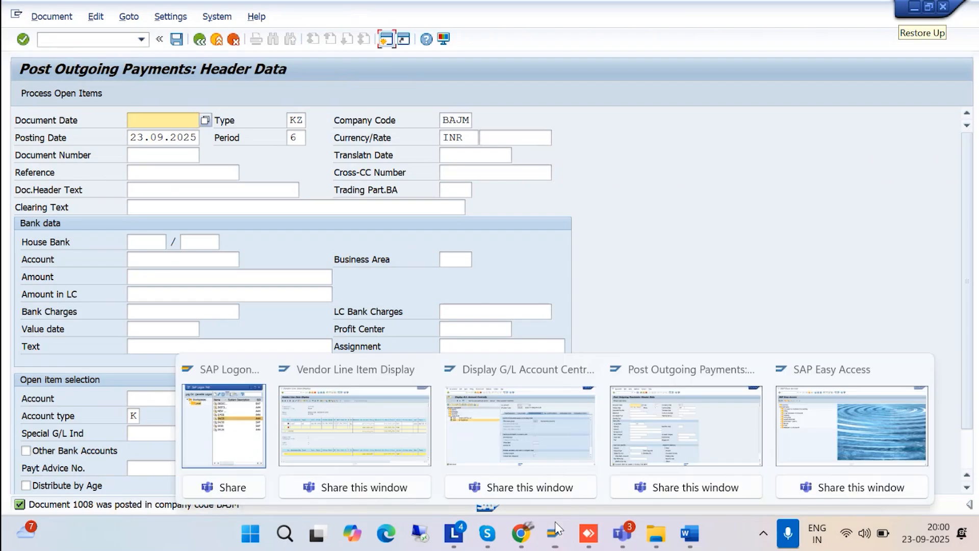
{"action": "left_click", "coordinate": [354, 425]}
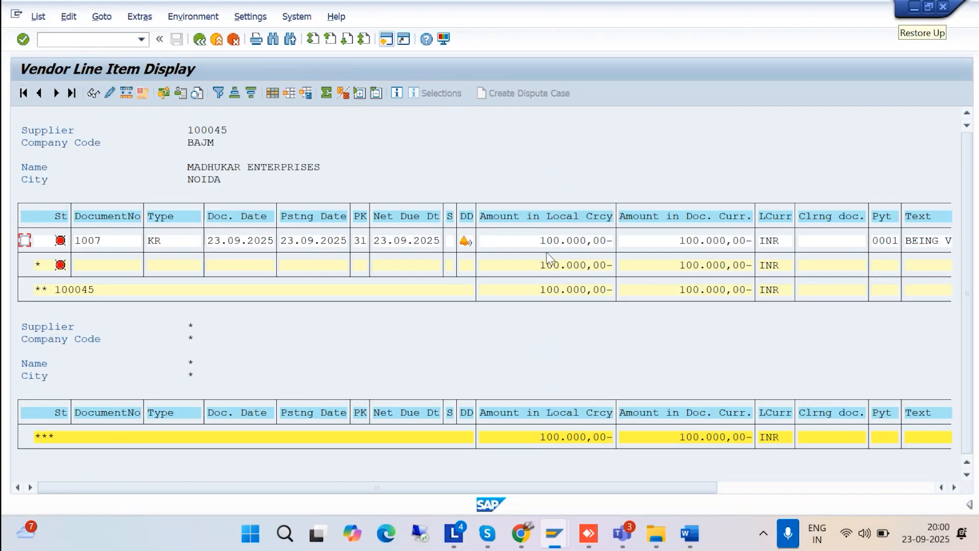
{"action": "left_click", "coordinate": [199, 42]}
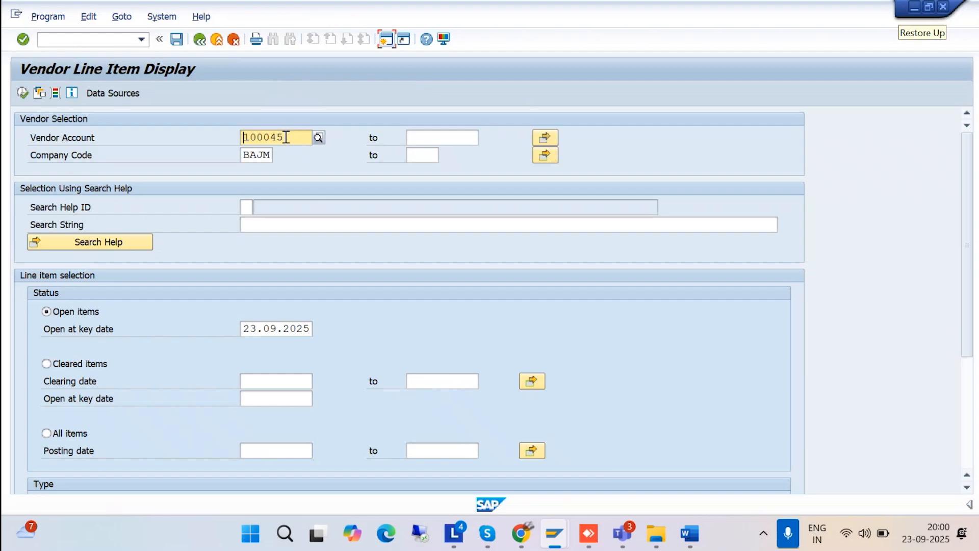
{"action": "key", "text": "F8"}
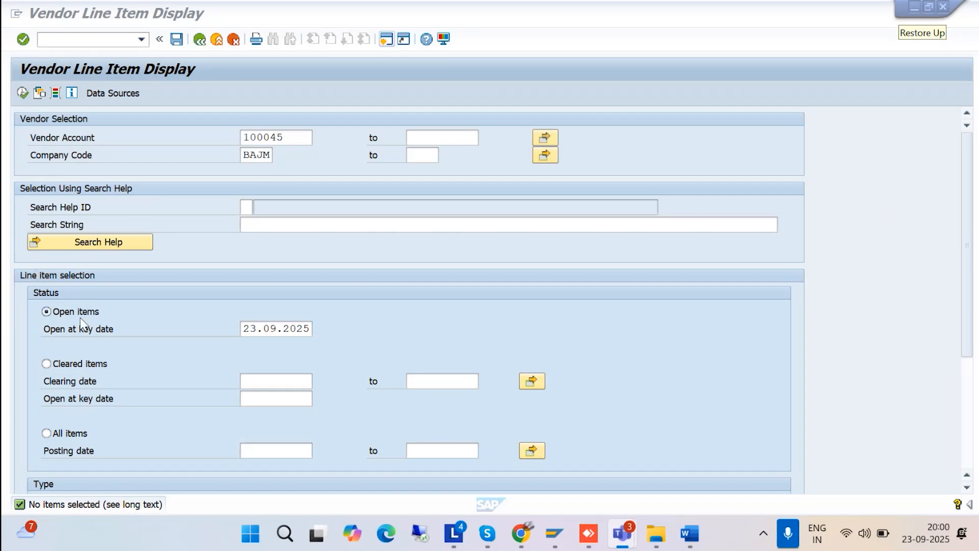
{"action": "left_click", "coordinate": [46, 363]}
{"action": "left_click", "coordinate": [22, 94]}
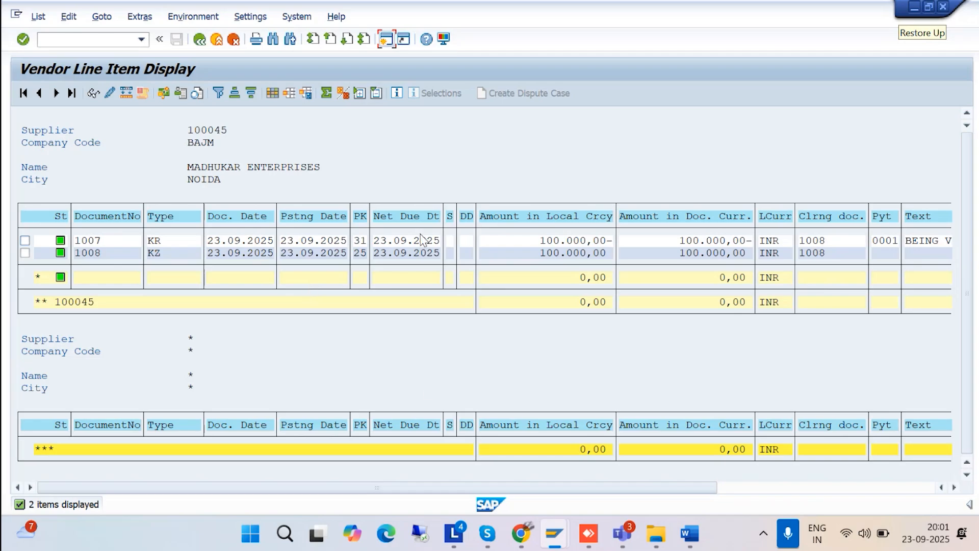
{"action": "mouse_move", "coordinate": [622, 533]}
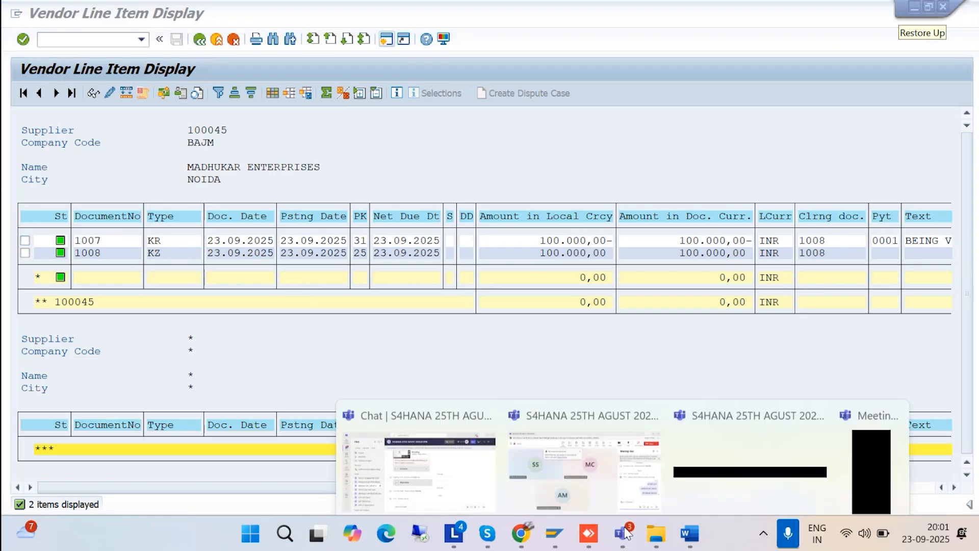
{"action": "left_click", "coordinate": [545, 408]}
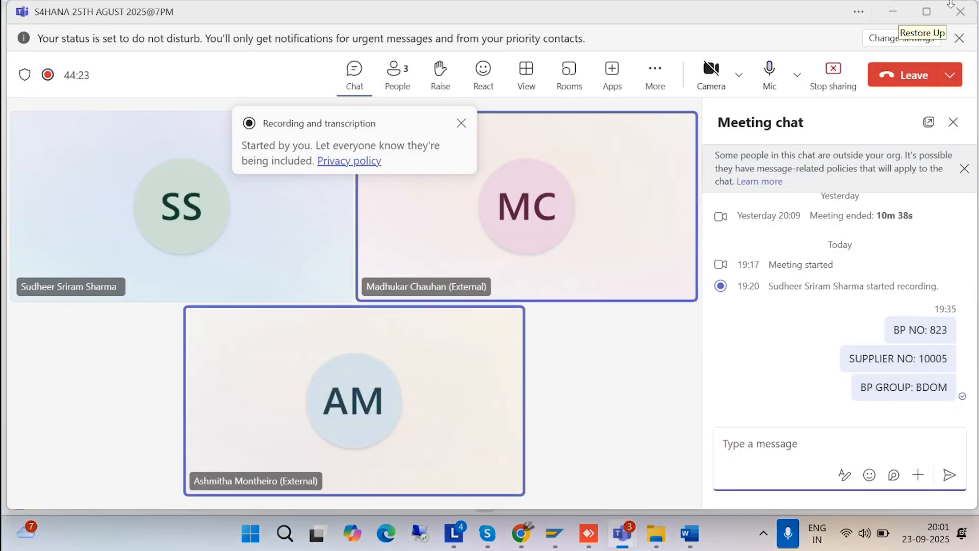
{"action": "left_click", "coordinate": [898, 11]}
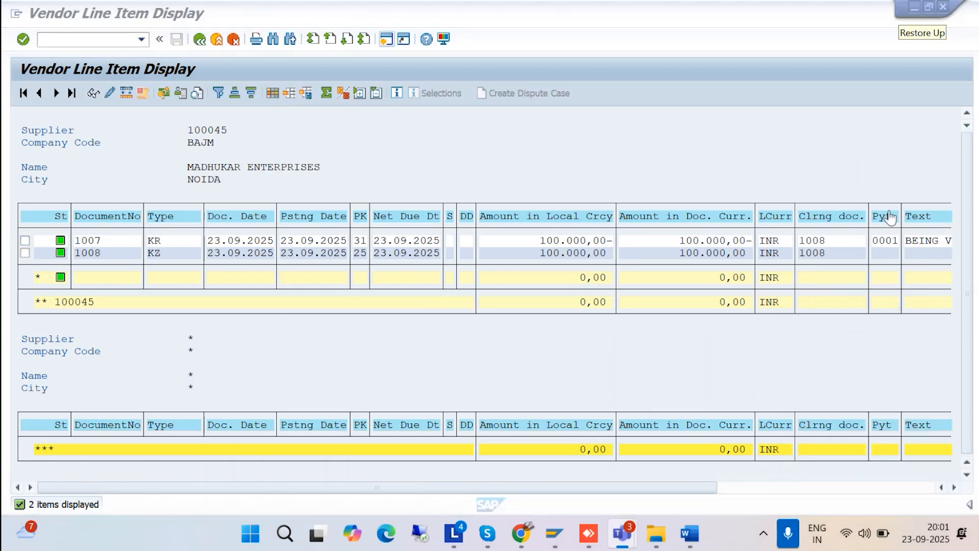
Display the balances of G/L account 1000, HDFC BANK A/C, for company code BAJM and fiscal year 2025 with FAGLB03.
{"action": "left_click", "coordinate": [71, 40]}
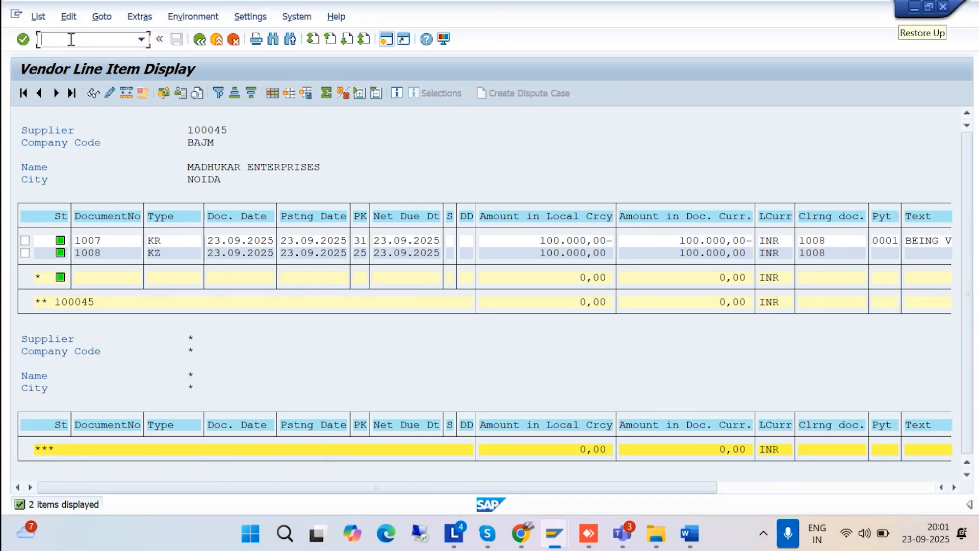
{"action": "type", "text": "/NFAGLB03"}
{"action": "key", "text": "Return"}
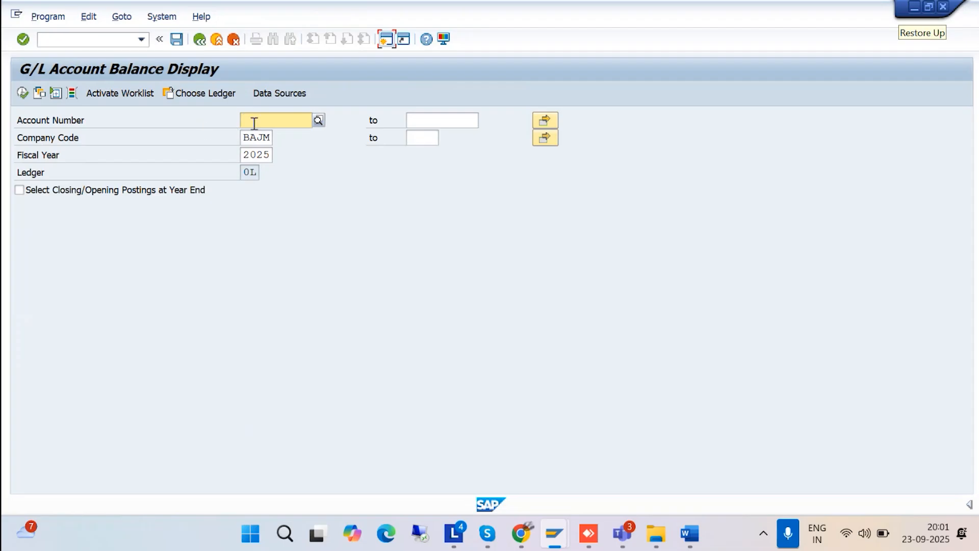
{"action": "type", "text": "1000"}
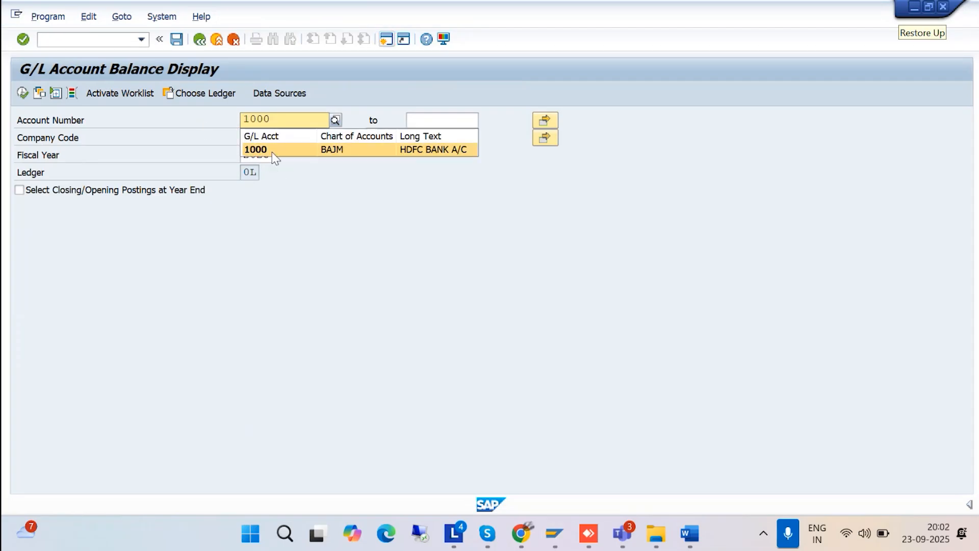
{"action": "left_click", "coordinate": [271, 150]}
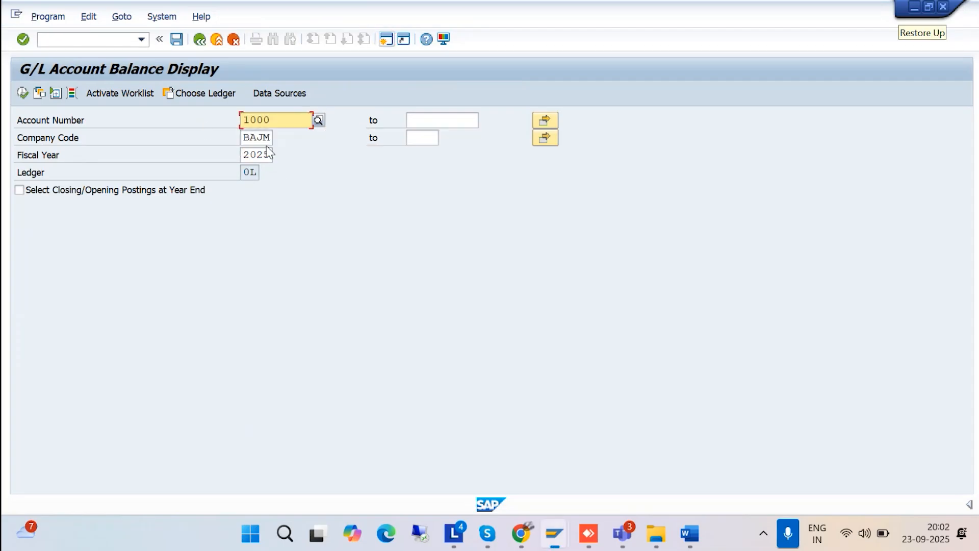
{"action": "left_click", "coordinate": [23, 93]}
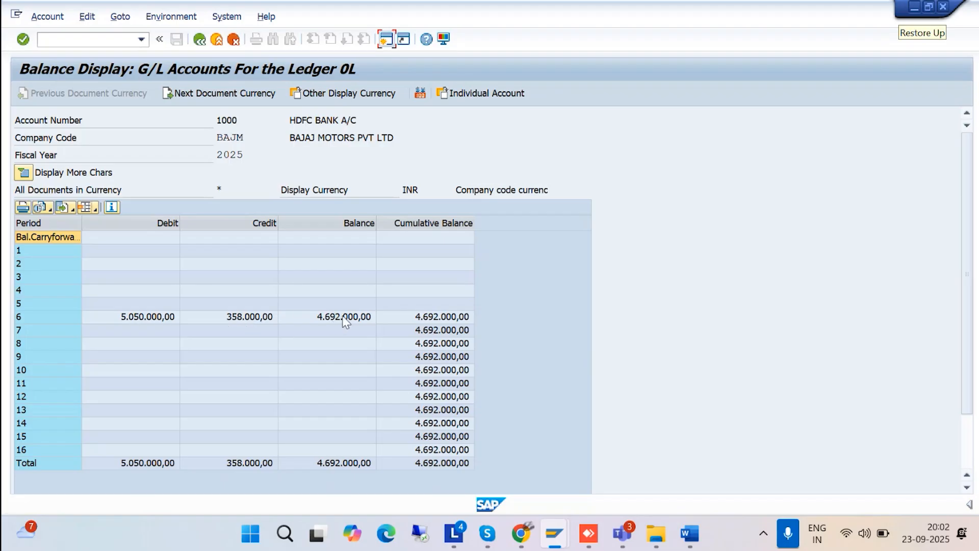
Examine the line items behind the period 6 credit amount of HDFC BANK A/C, and leave the balance display.
{"action": "left_click", "coordinate": [256, 318]}
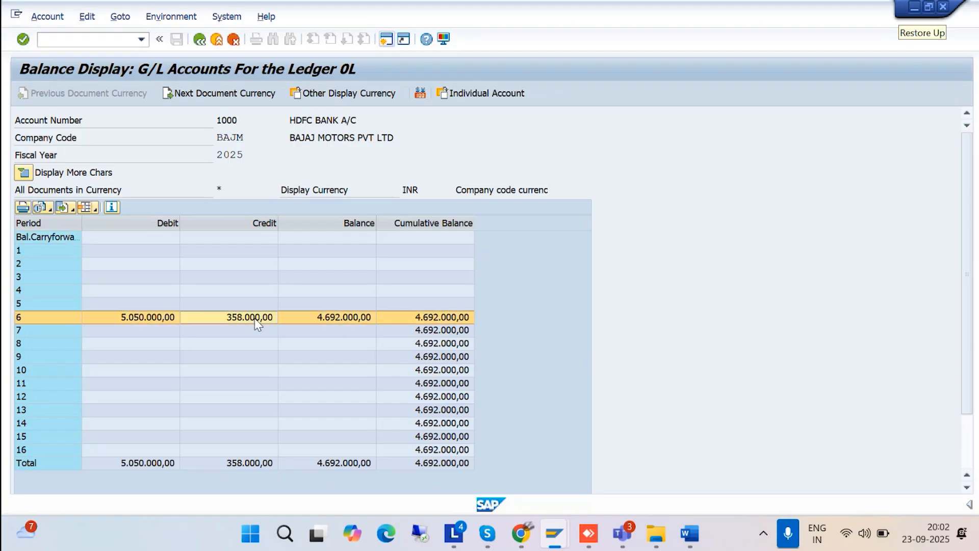
{"action": "double_click", "coordinate": [257, 321]}
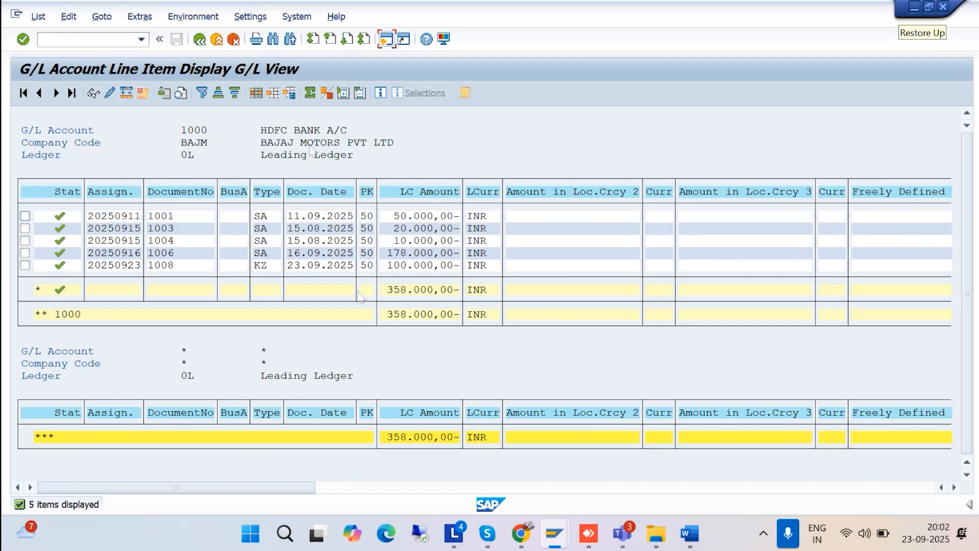
{"action": "left_click", "coordinate": [200, 45]}
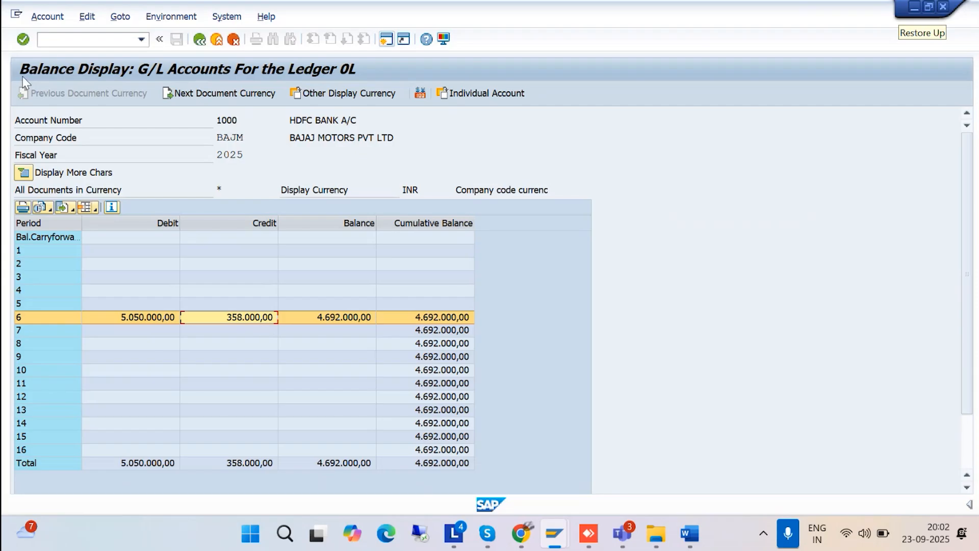
{"action": "left_click", "coordinate": [84, 42]}
{"action": "left_click", "coordinate": [202, 41]}
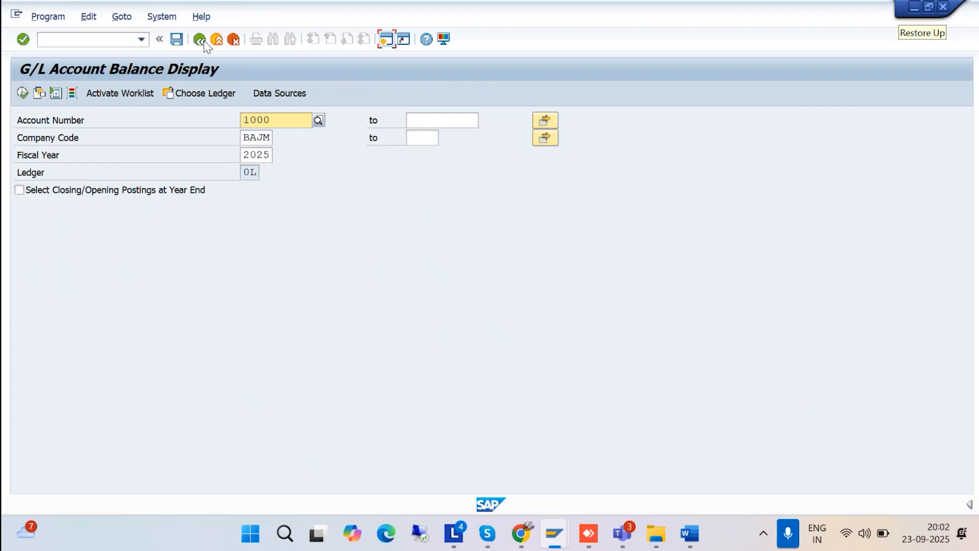
{"action": "left_click", "coordinate": [203, 43]}
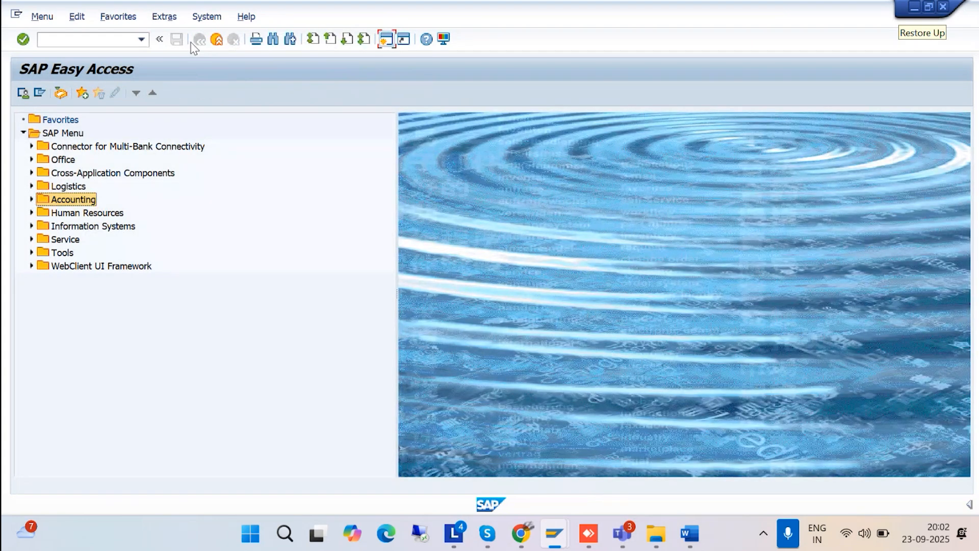
Start FB03, clear the document number, enter fiscal year 2025 and open the document list selection.
{"action": "left_click", "coordinate": [47, 39]}
{"action": "type", "text": "/NF"}
{"action": "type", "text": "B"}
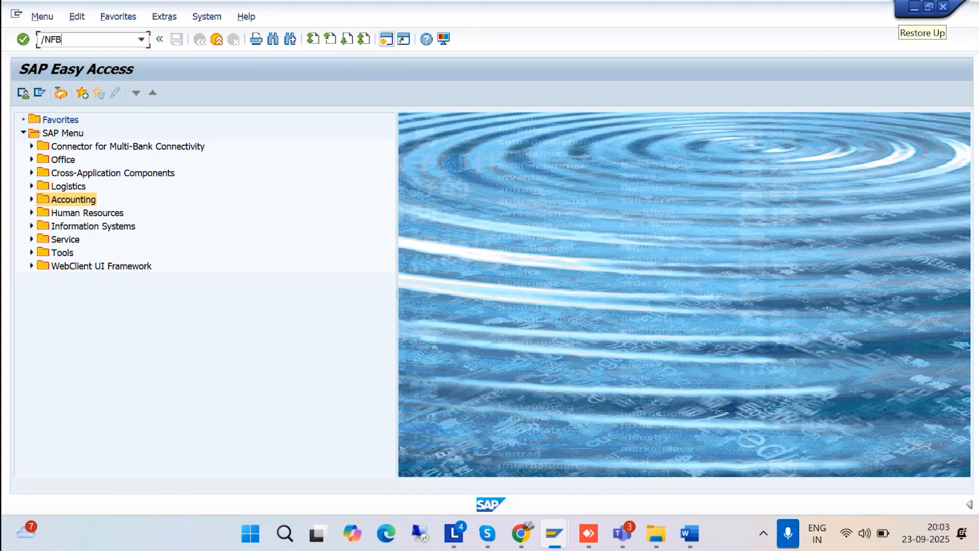
{"action": "type", "text": "03"}
{"action": "key", "text": "Return"}
{"action": "left_click_drag", "start_coordinate": [219, 157], "coordinate": [152, 158]}
{"action": "key", "text": "BackSpace"}
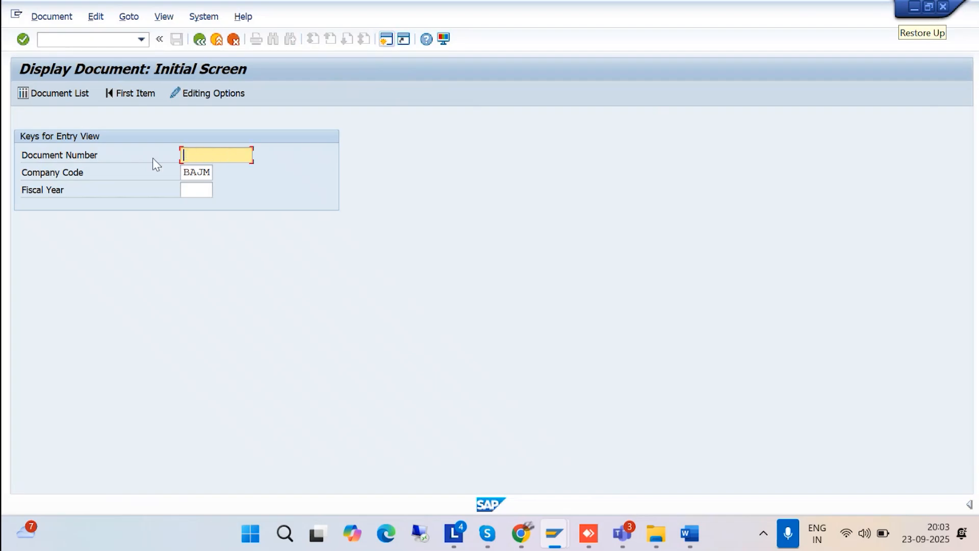
{"action": "left_click", "coordinate": [196, 190]}
{"action": "type", "text": "2025"}
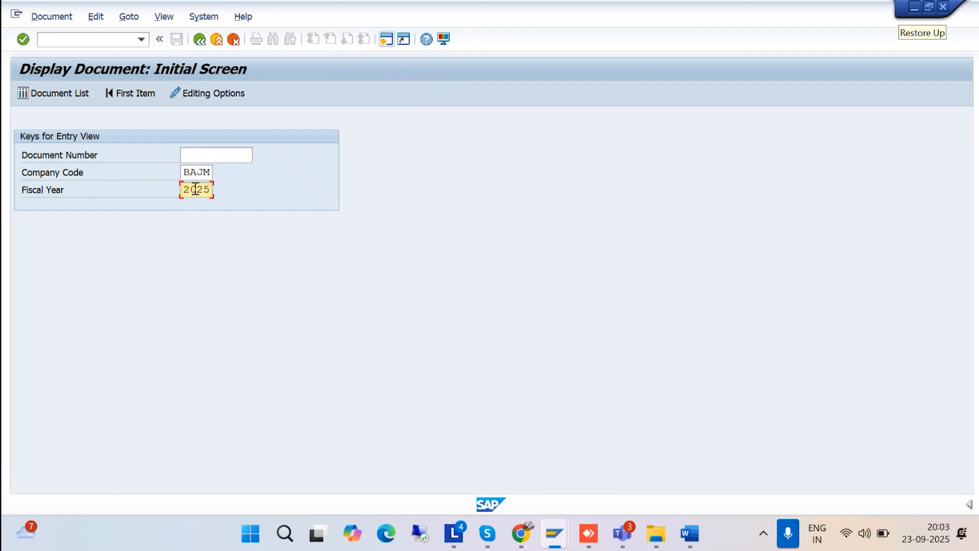
{"action": "left_click", "coordinate": [71, 96]}
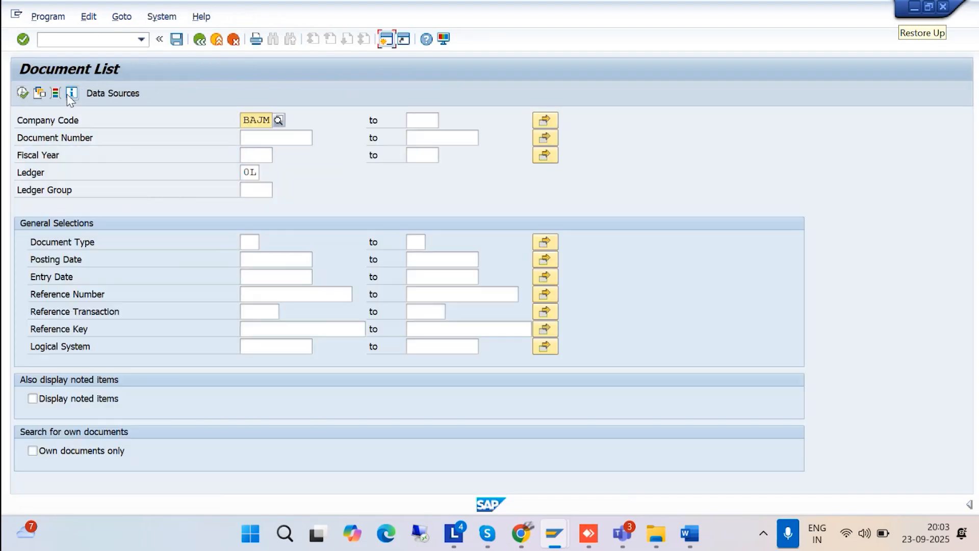
List the documents of type KR for company code BAJM in fiscal year 2025.
{"action": "left_click", "coordinate": [252, 154]}
{"action": "type", "text": "225"}
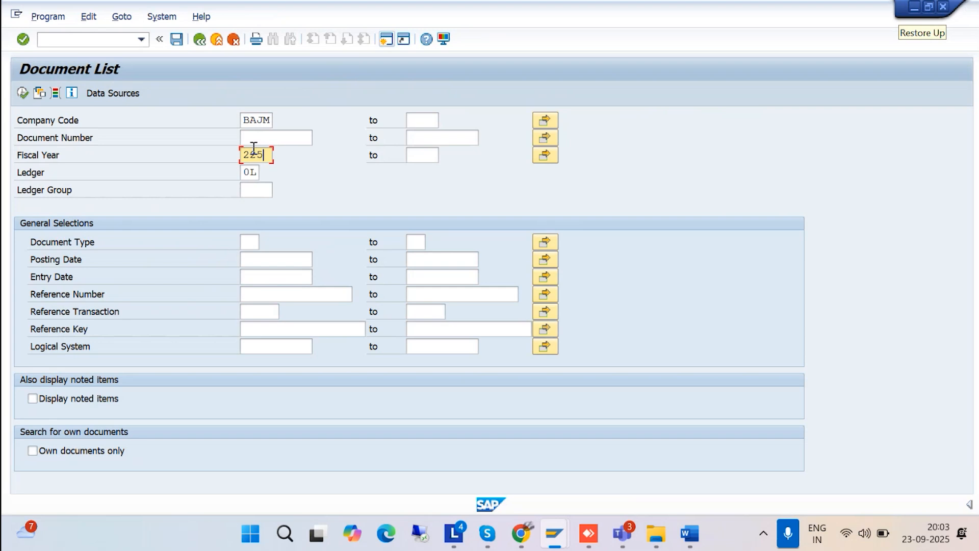
{"action": "left_click", "coordinate": [22, 93]}
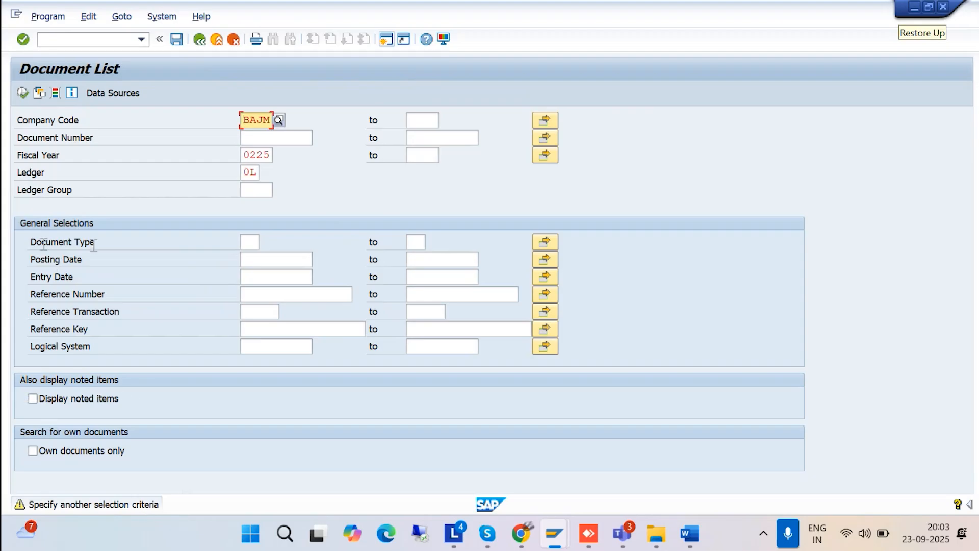
{"action": "left_click", "coordinate": [248, 240]}
{"action": "type", "text": "KZ"}
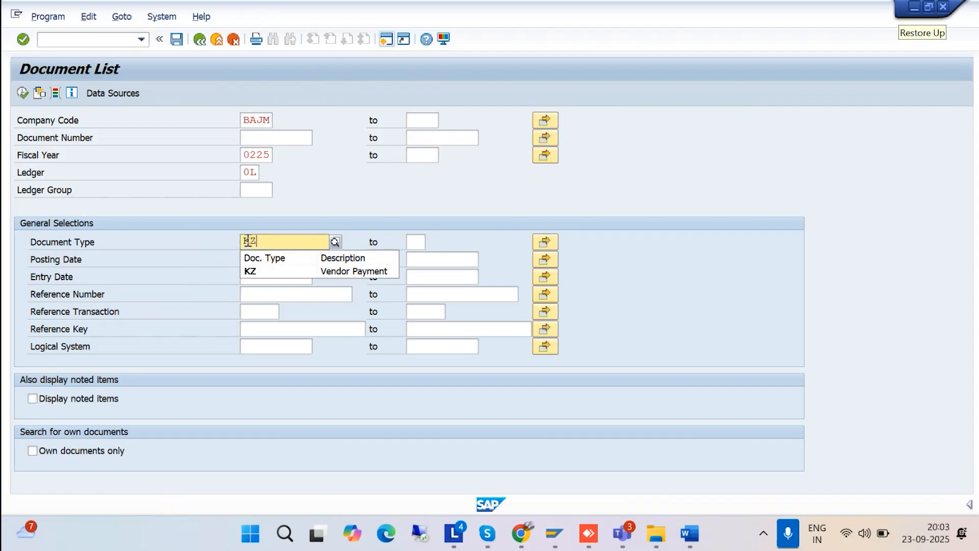
{"action": "key", "text": "BackSpace"}
{"action": "type", "text": "R"}
{"action": "left_click", "coordinate": [265, 271]}
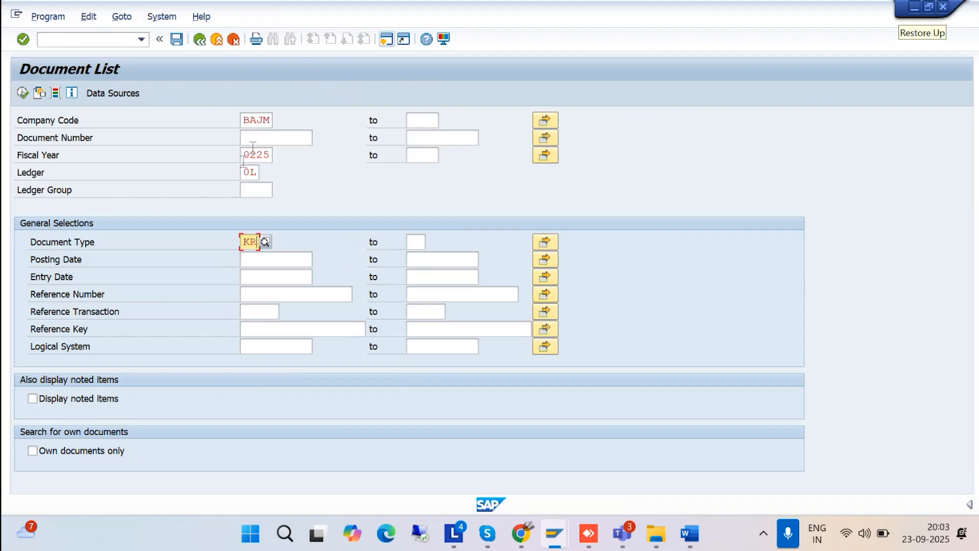
{"action": "left_click_drag", "start_coordinate": [276, 156], "coordinate": [218, 160]}
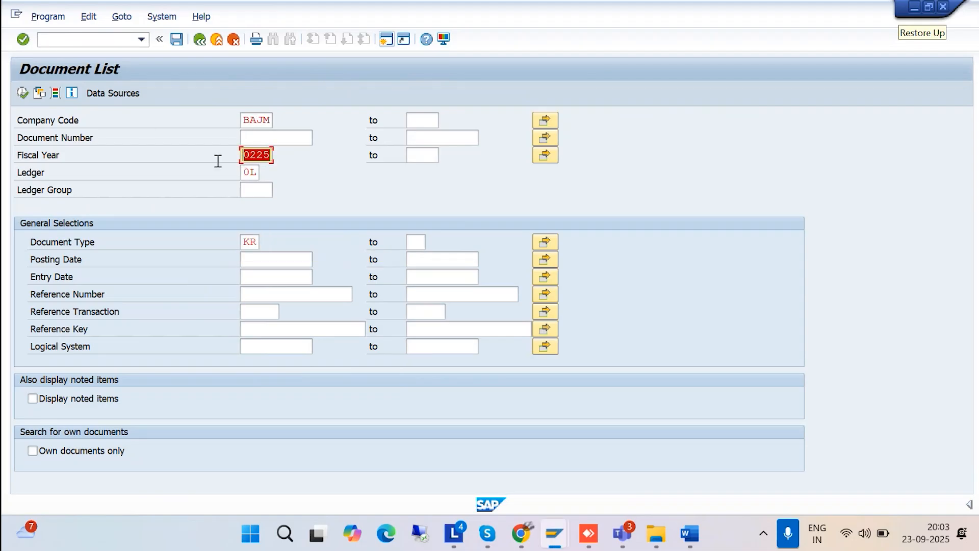
{"action": "type", "text": "2025"}
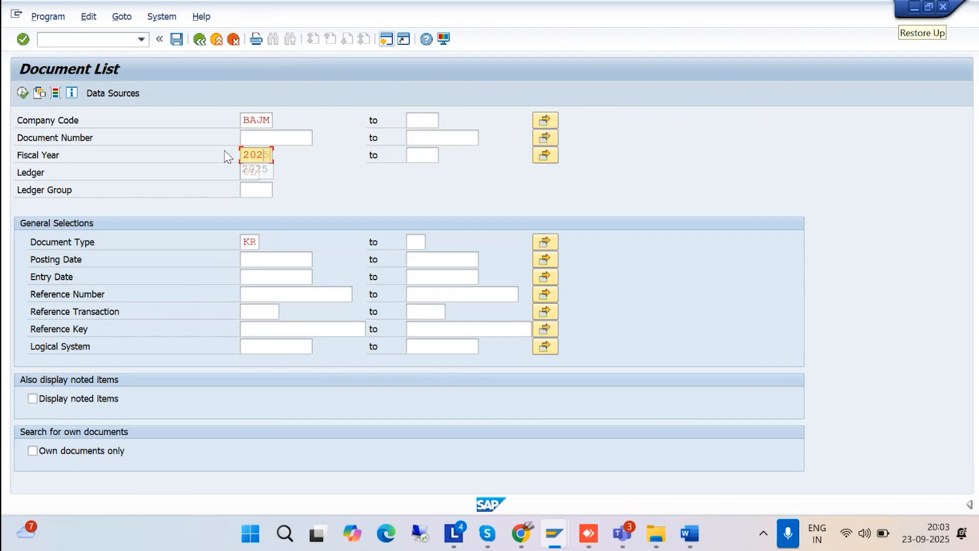
{"action": "left_click", "coordinate": [22, 93]}
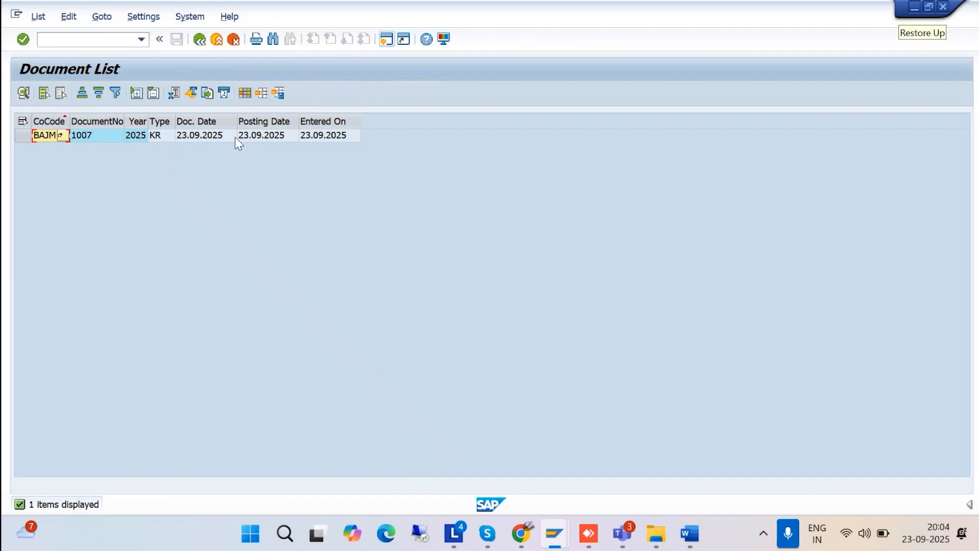
Examine the entries of the listed KR vendor invoice and return to the document list selection.
{"action": "double_click", "coordinate": [254, 136]}
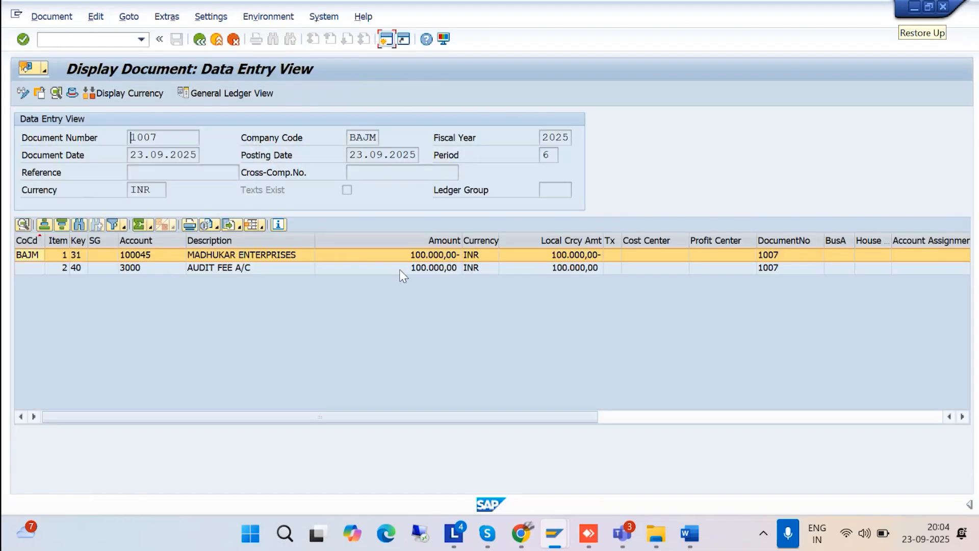
{"action": "left_click", "coordinate": [201, 41]}
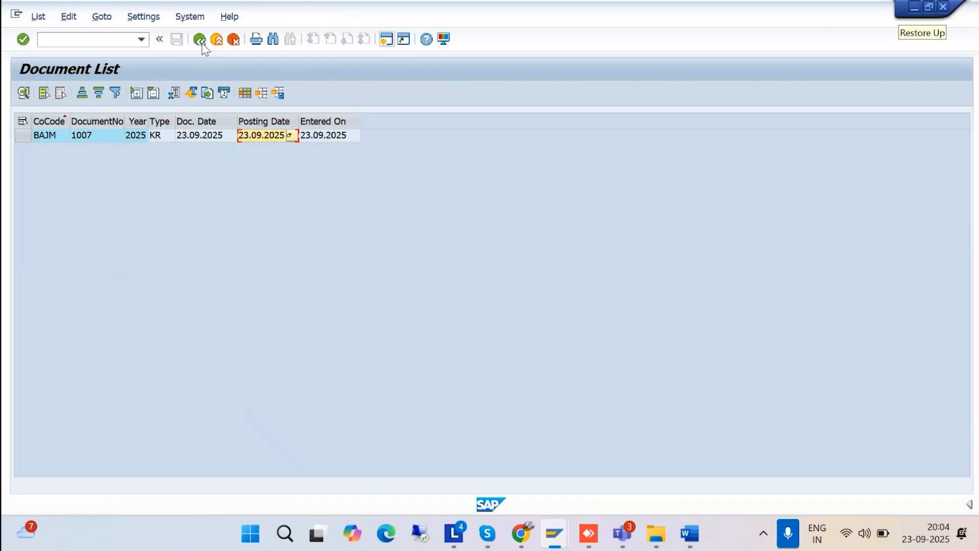
{"action": "left_click", "coordinate": [202, 43]}
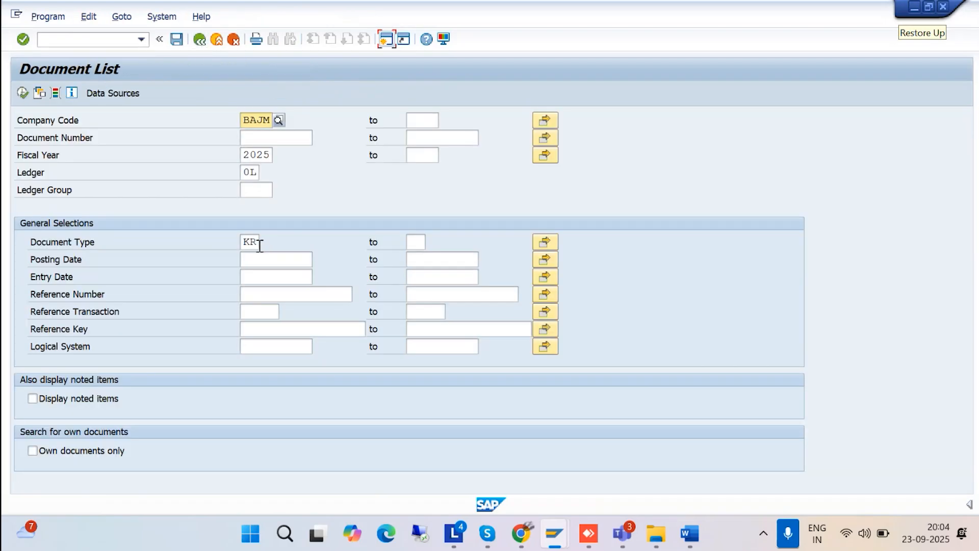
List the documents of type KZ for company code BAJM in fiscal year 2025 and open the listed vendor payment.
{"action": "left_click", "coordinate": [260, 244]}
{"action": "key", "text": "BackSpace"}
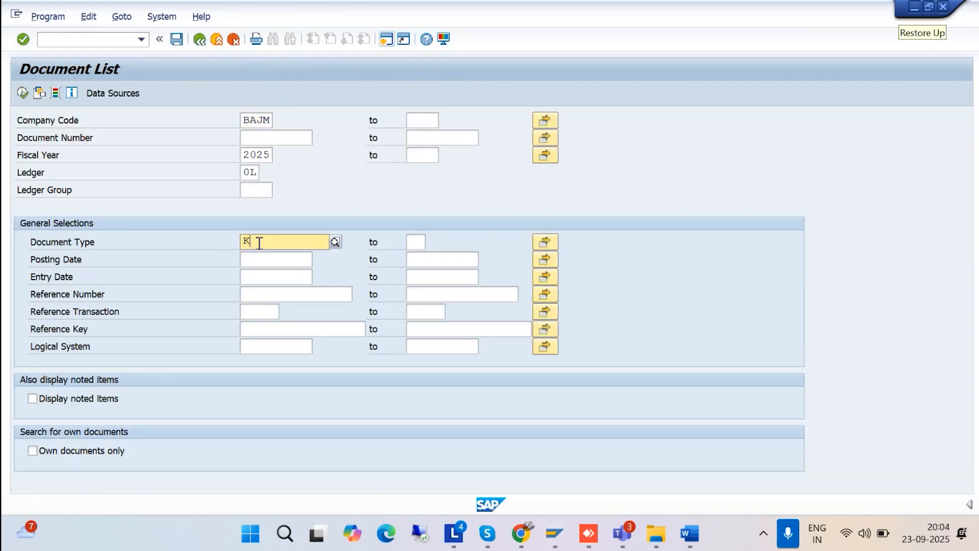
{"action": "type", "text": "Z"}
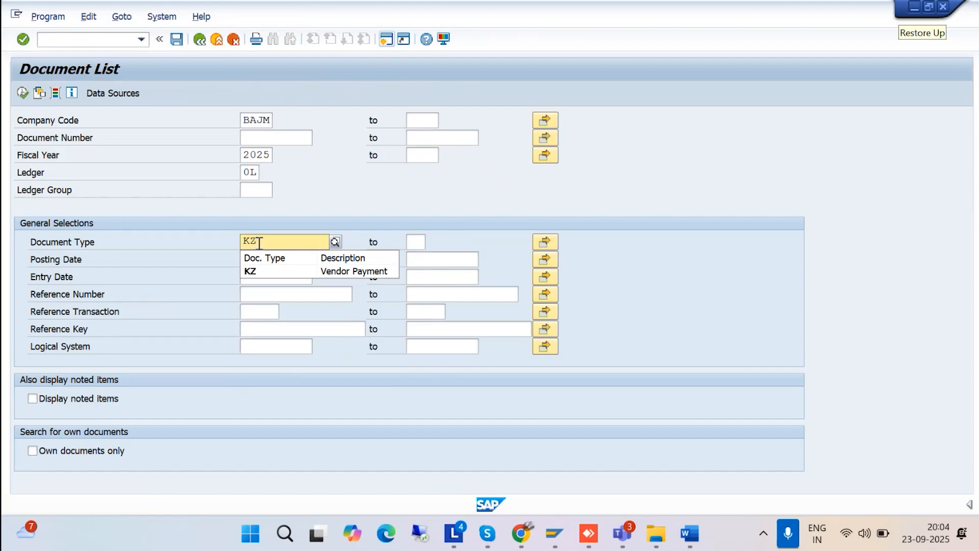
{"action": "left_click", "coordinate": [255, 272]}
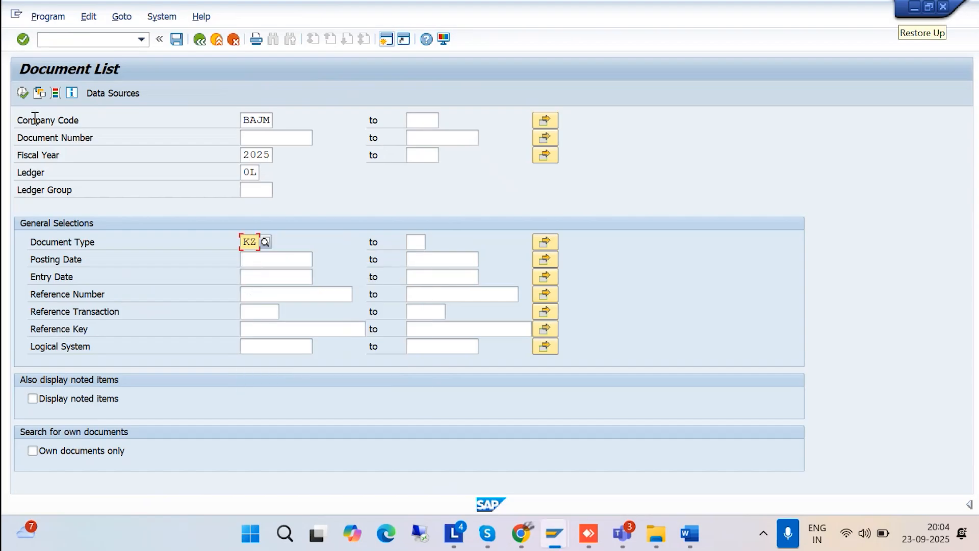
{"action": "left_click", "coordinate": [22, 94]}
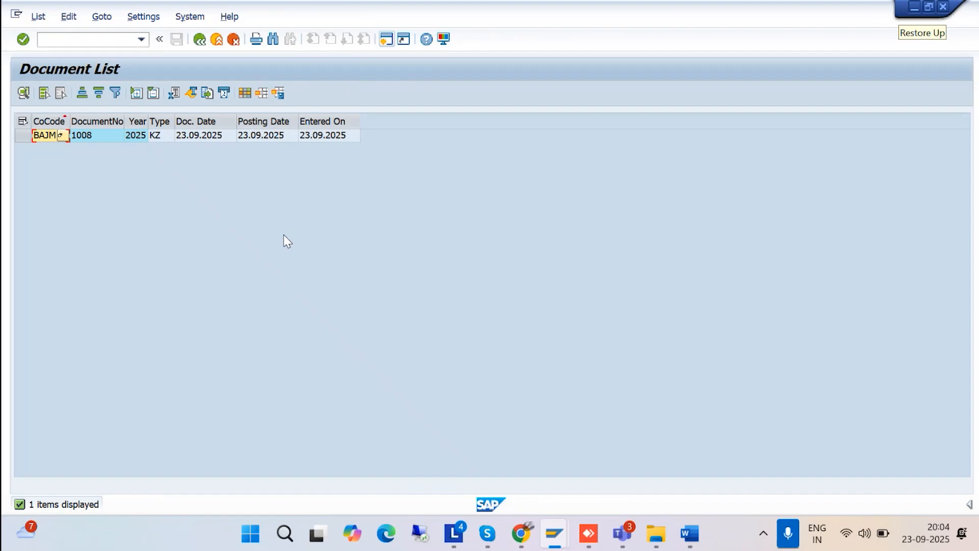
{"action": "double_click", "coordinate": [200, 136]}
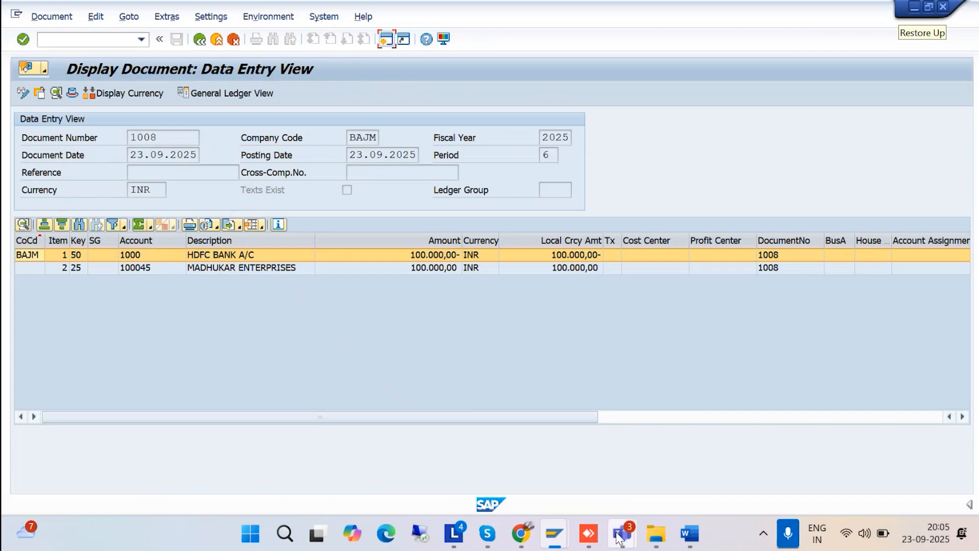
{"action": "mouse_move", "coordinate": [622, 533]}
{"action": "left_click", "coordinate": [593, 445]}
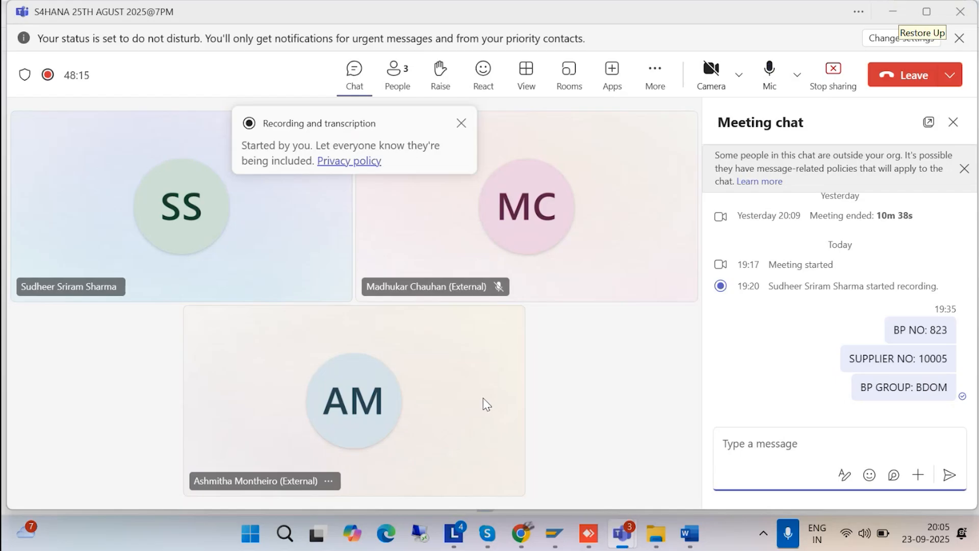
{"action": "left_click", "coordinate": [888, 15]}
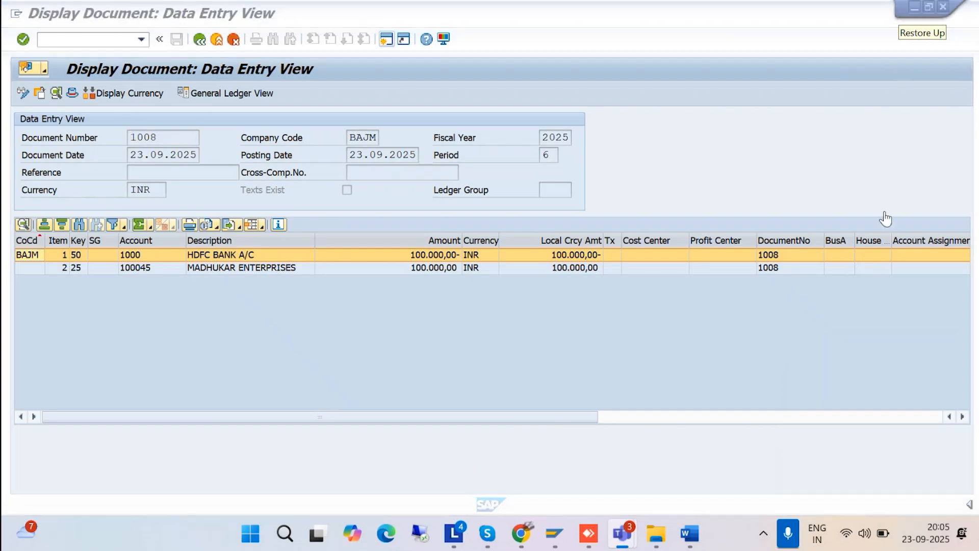
Leave the vendor payment document, its document list and the FB03 display.
{"action": "left_click", "coordinate": [199, 44]}
{"action": "left_click", "coordinate": [199, 40]}
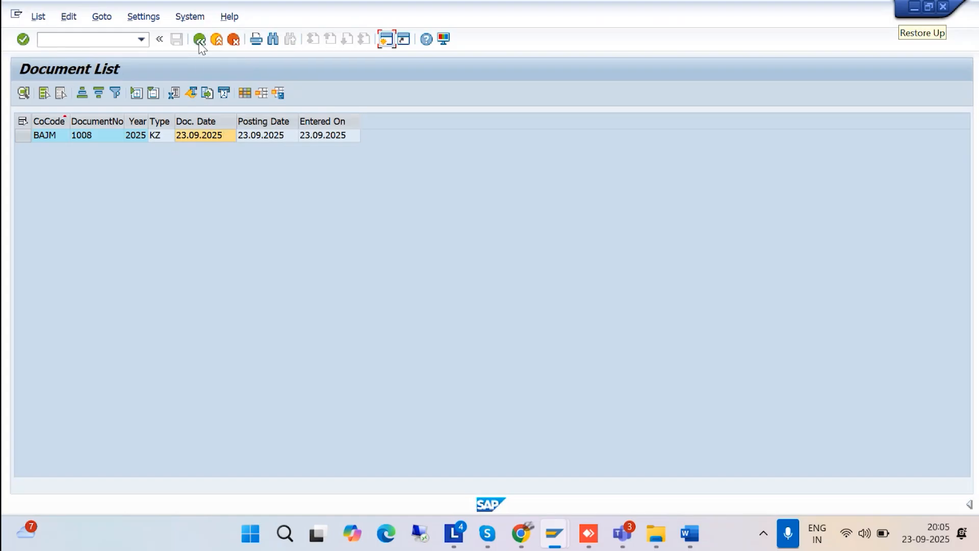
{"action": "left_click", "coordinate": [199, 39]}
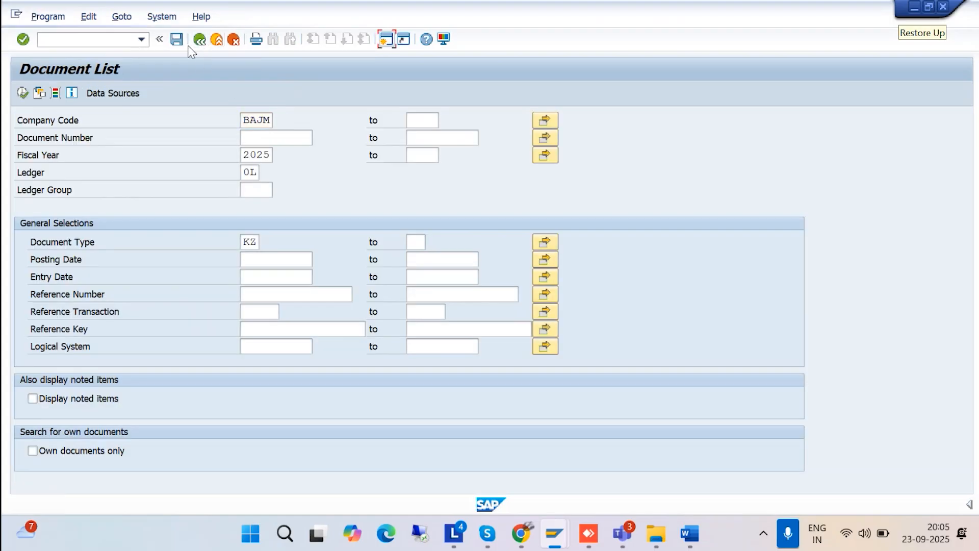
{"action": "left_click", "coordinate": [199, 40]}
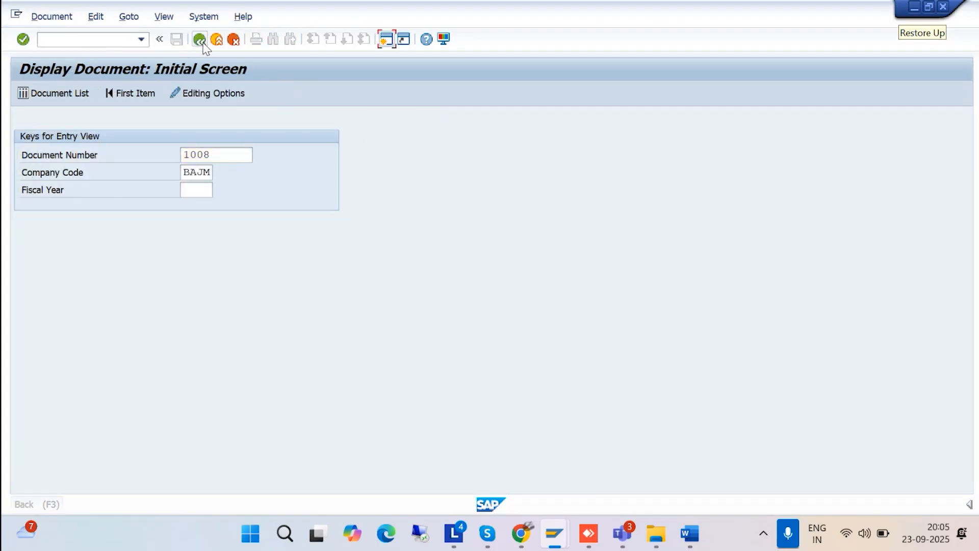
{"action": "left_click", "coordinate": [203, 43]}
Start business partner maintenance with transaction BP and begin creating an organization.
{"action": "left_click", "coordinate": [87, 39]}
{"action": "type", "text": "/B"}
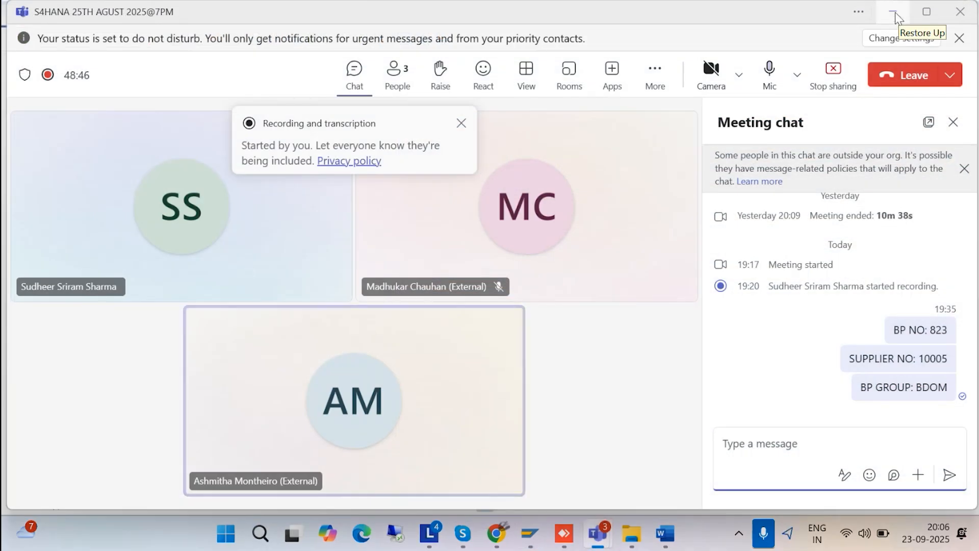
{"action": "left_click", "coordinate": [894, 12]}
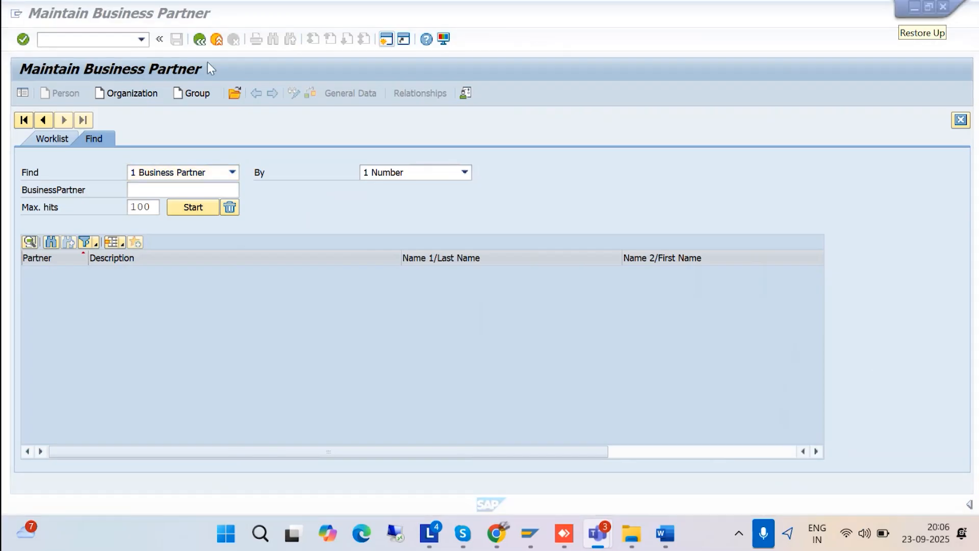
{"action": "left_click", "coordinate": [130, 94]}
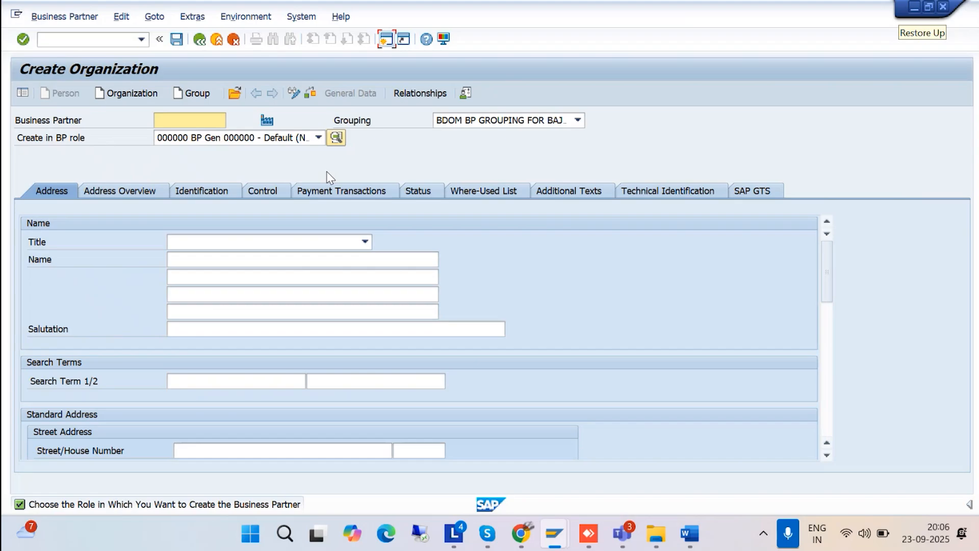
Set the new organization's business partner role to FLVN00 - FI and confirm creating it in that role.
{"action": "left_click", "coordinate": [318, 138]}
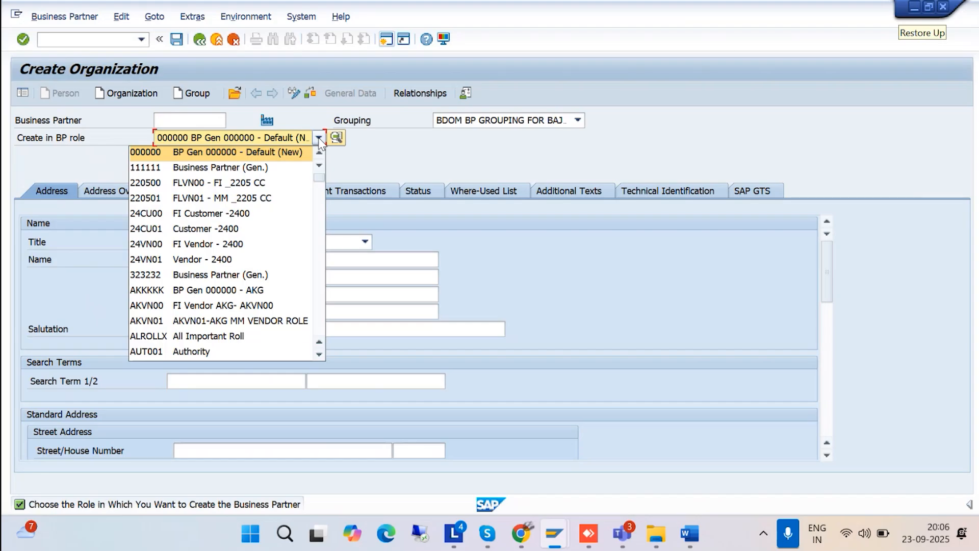
{"action": "key", "text": "f"}
{"action": "key", "text": "Down"}
{"action": "key", "text": "Down"}
{"action": "key", "text": "Down"}
{"action": "key", "text": "Down"}
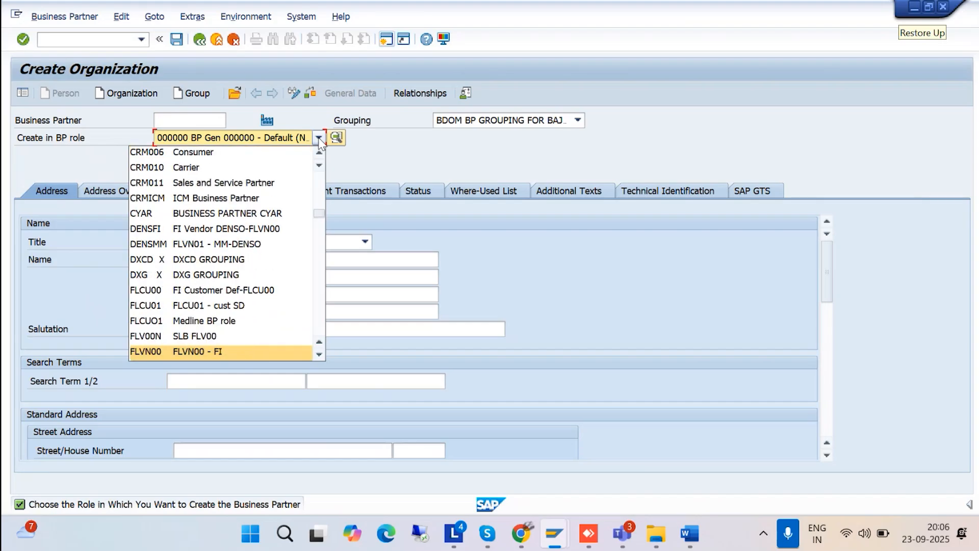
{"action": "left_click", "coordinate": [217, 352]}
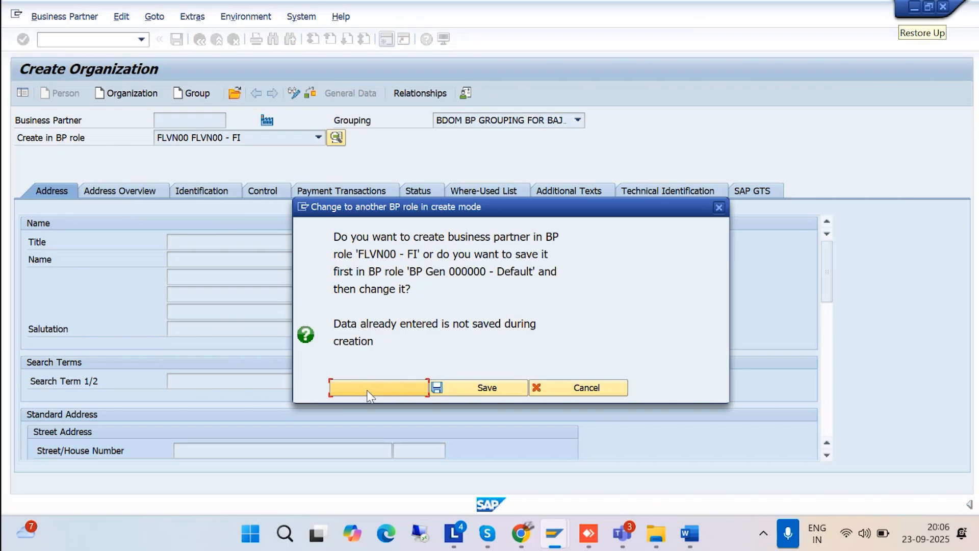
{"action": "left_click", "coordinate": [370, 388]}
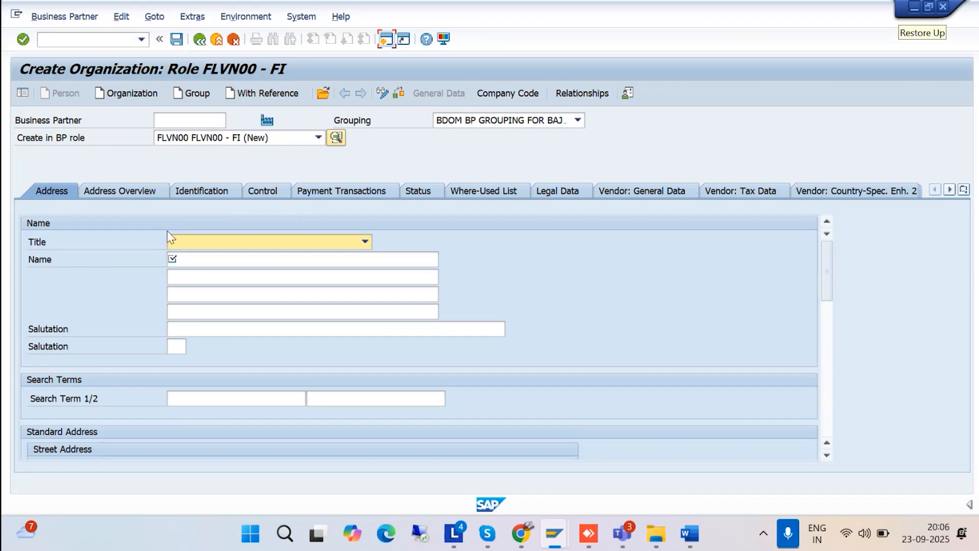
Give the organization the title Company, the name KK AND CO and the search term KK.
{"action": "left_click", "coordinate": [365, 243]}
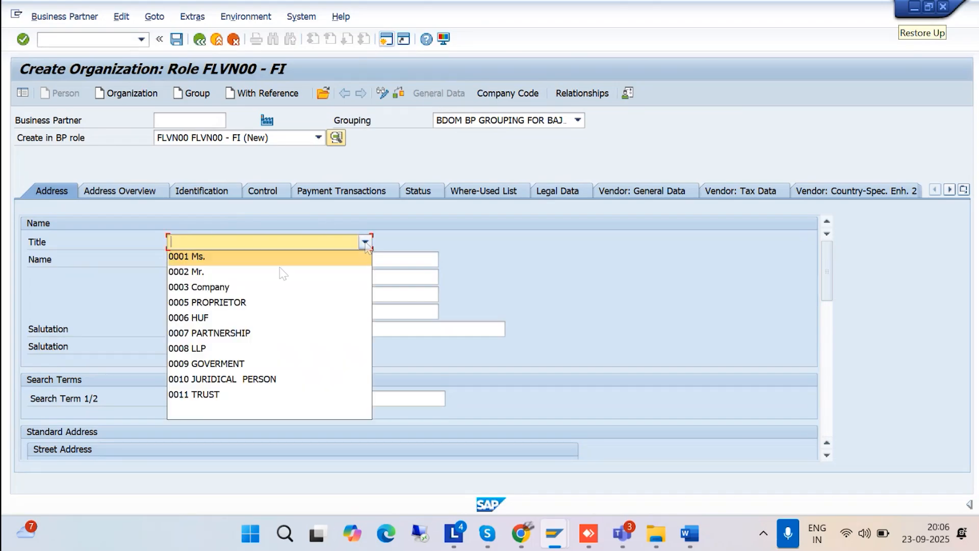
{"action": "left_click", "coordinate": [269, 287]}
{"action": "left_click", "coordinate": [193, 260]}
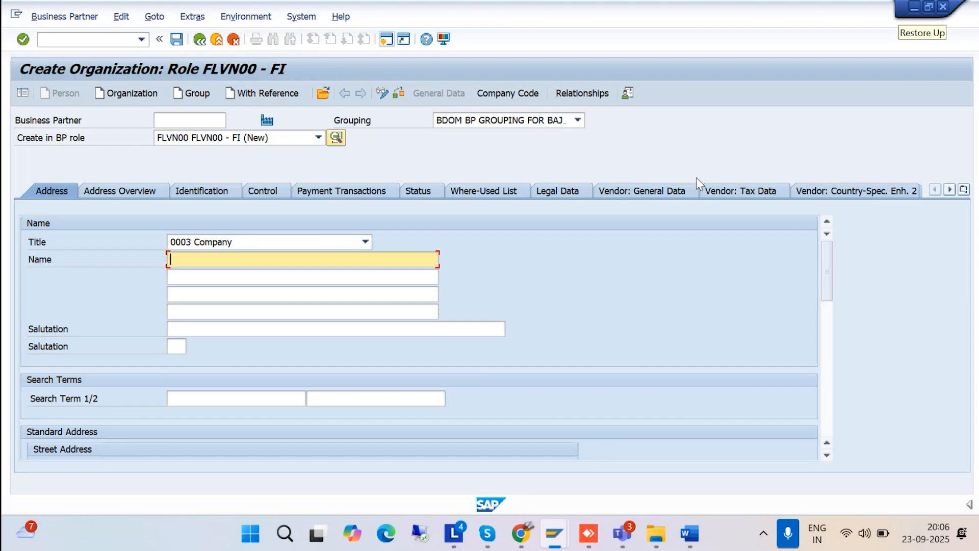
{"action": "type", "text": "KK"}
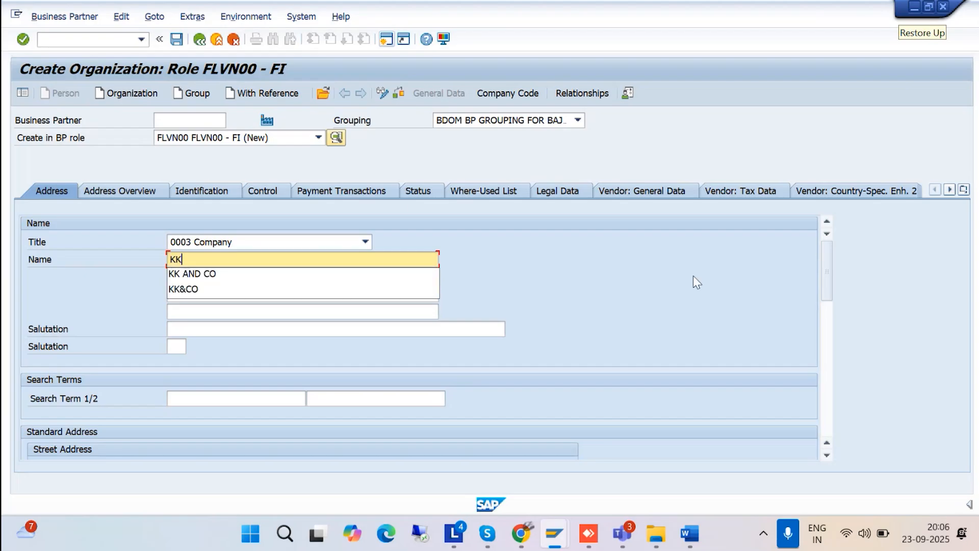
{"action": "left_click", "coordinate": [196, 275]}
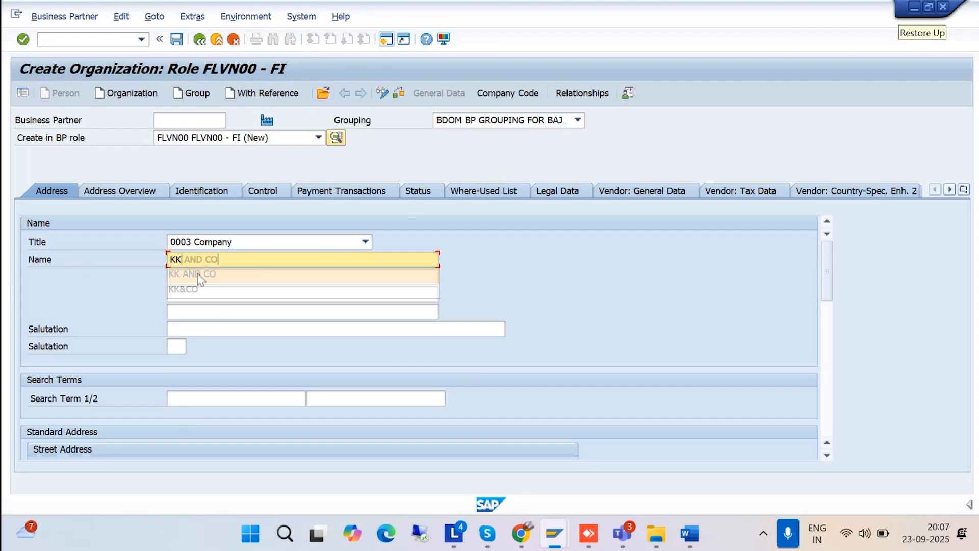
{"action": "left_click", "coordinate": [200, 397]}
{"action": "type", "text": "KK"}
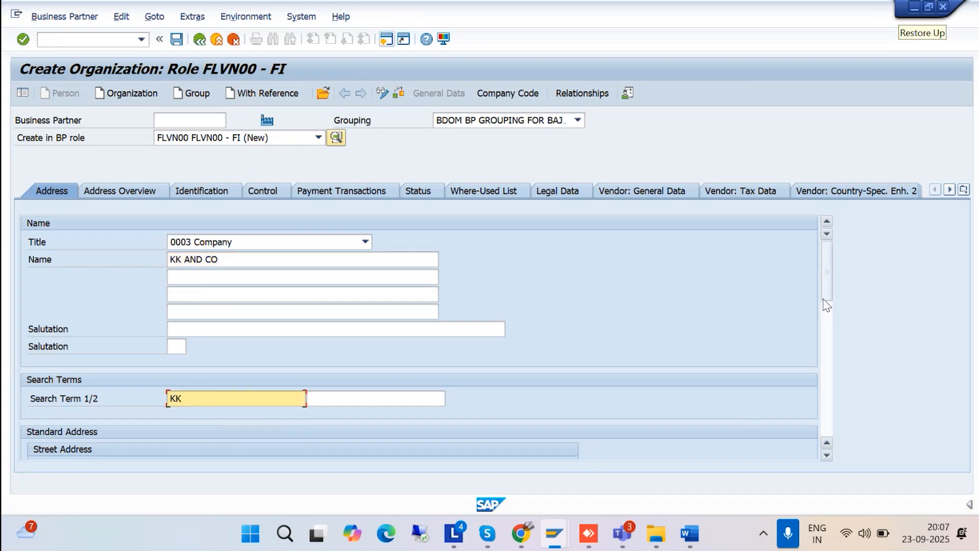
Fill in the organization's street, house number and postal code in the standard address.
{"action": "left_click_drag", "start_coordinate": [824, 294], "coordinate": [825, 329]}
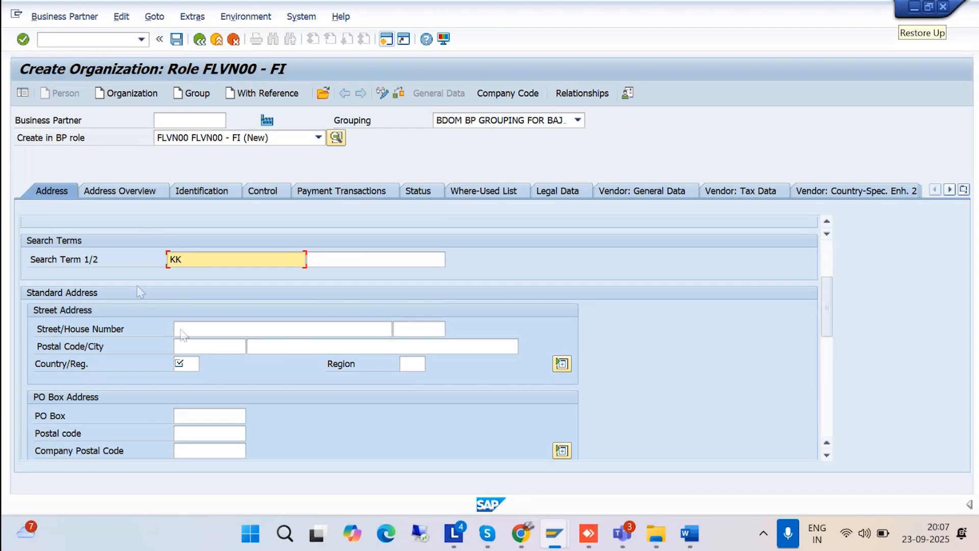
{"action": "left_click", "coordinate": [193, 328]}
{"action": "type", "text": "P"}
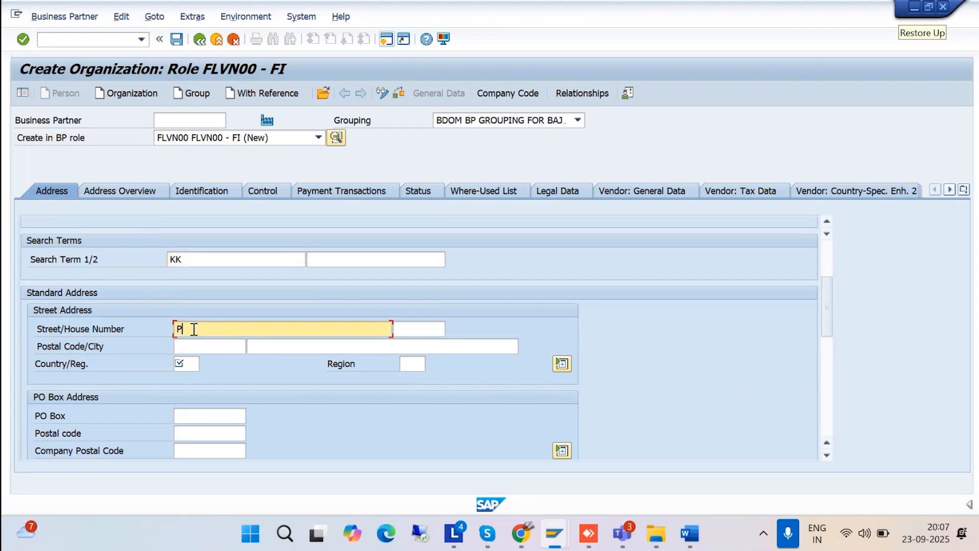
{"action": "type", "text": "RAKASH STREIET"}
{"action": "key", "text": "Tab"}
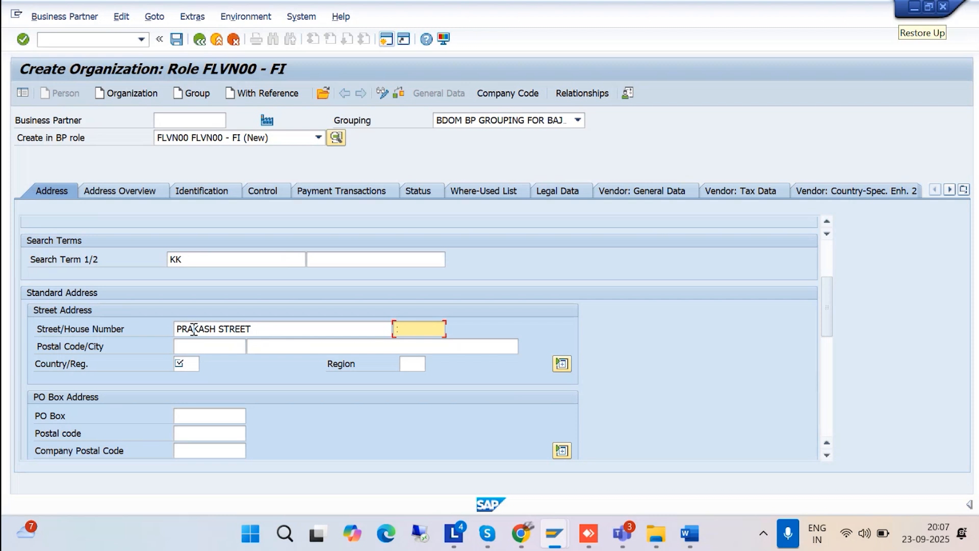
{"action": "type", "text": "12"}
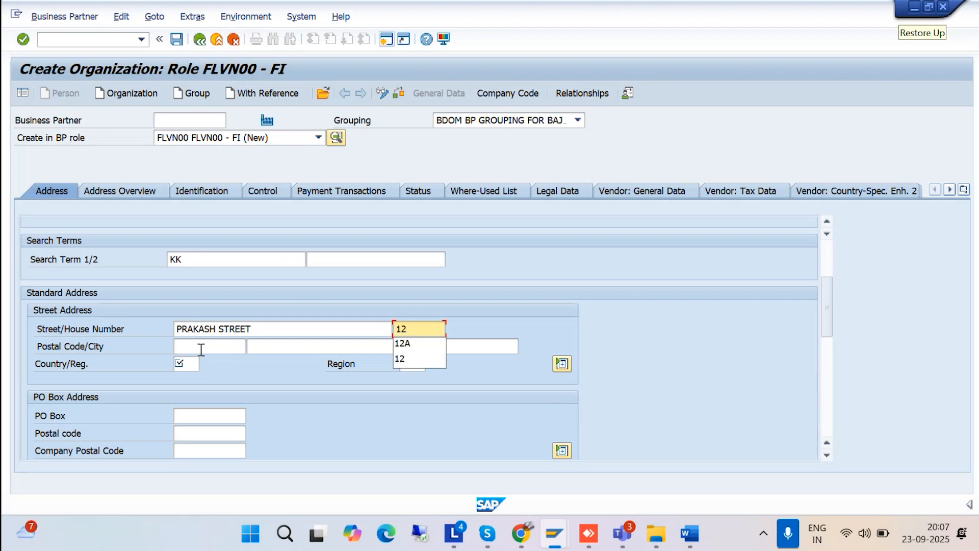
{"action": "left_click", "coordinate": [198, 346]}
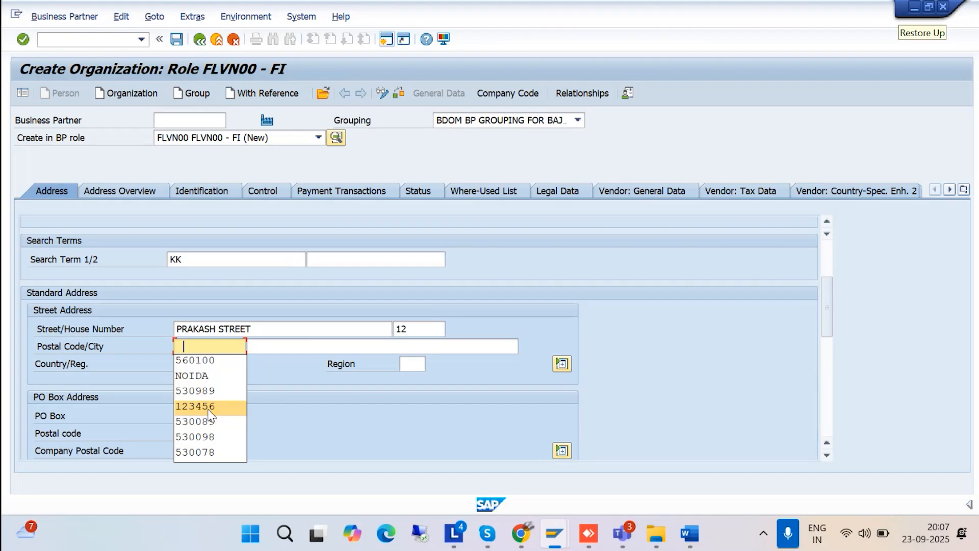
{"action": "left_click", "coordinate": [204, 406]}
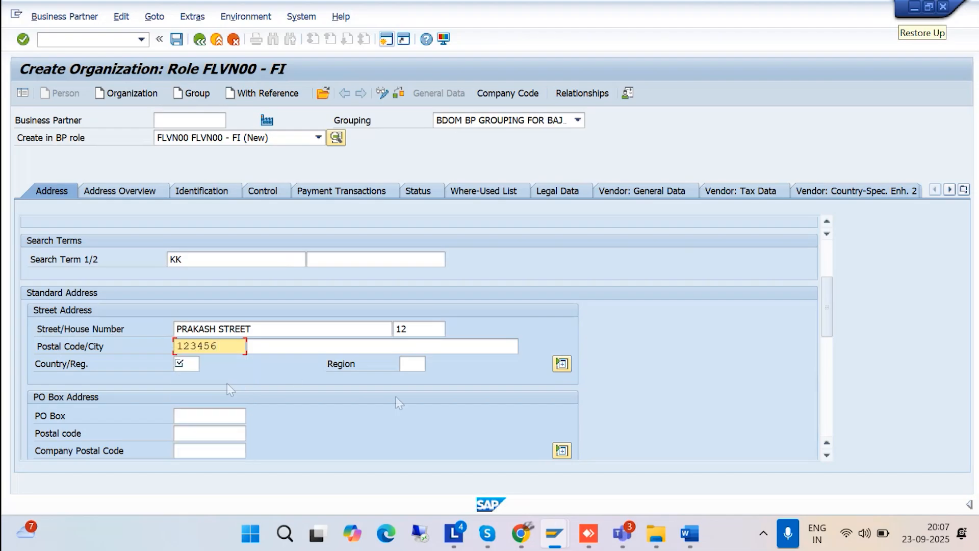
Set the address country to IN and the region to 06 (Gujarat).
{"action": "left_click", "coordinate": [186, 366]}
{"action": "type", "text": "IN"}
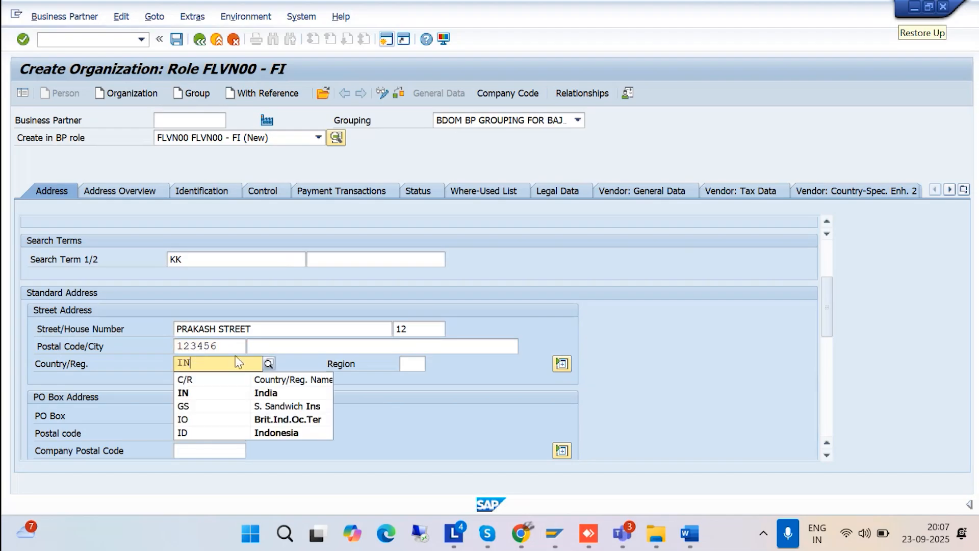
{"action": "left_click", "coordinate": [233, 396]}
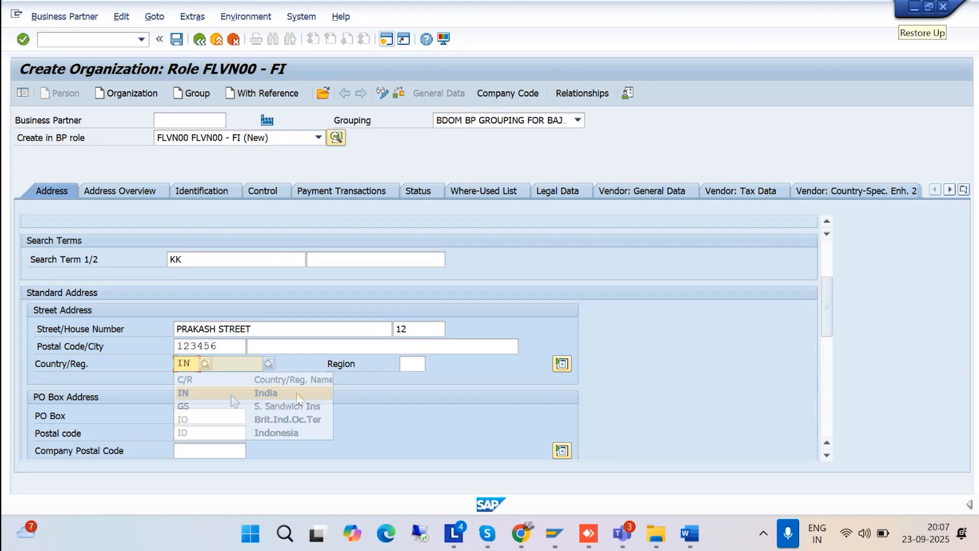
{"action": "left_click", "coordinate": [421, 364]}
{"action": "left_click", "coordinate": [430, 365]}
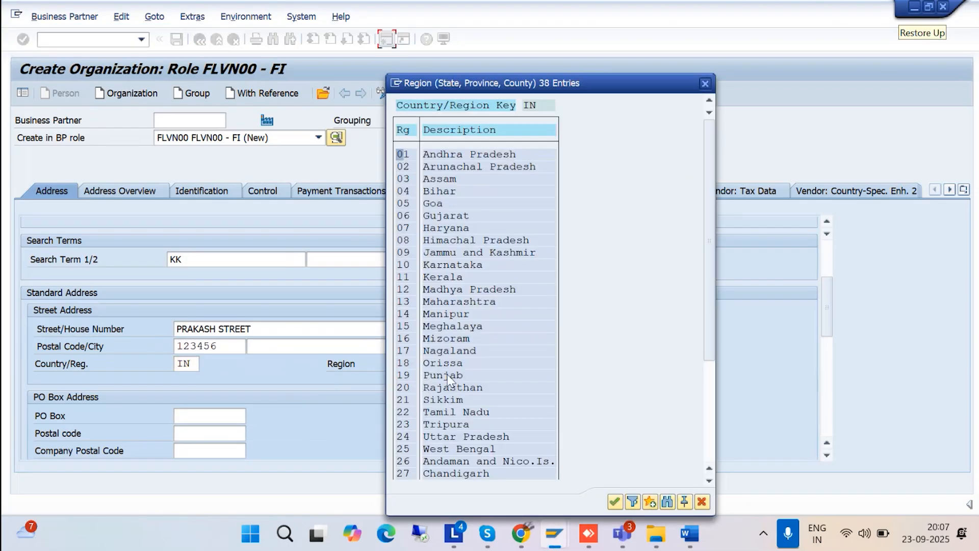
{"action": "left_click", "coordinate": [438, 216]}
{"action": "double_click", "coordinate": [437, 216]}
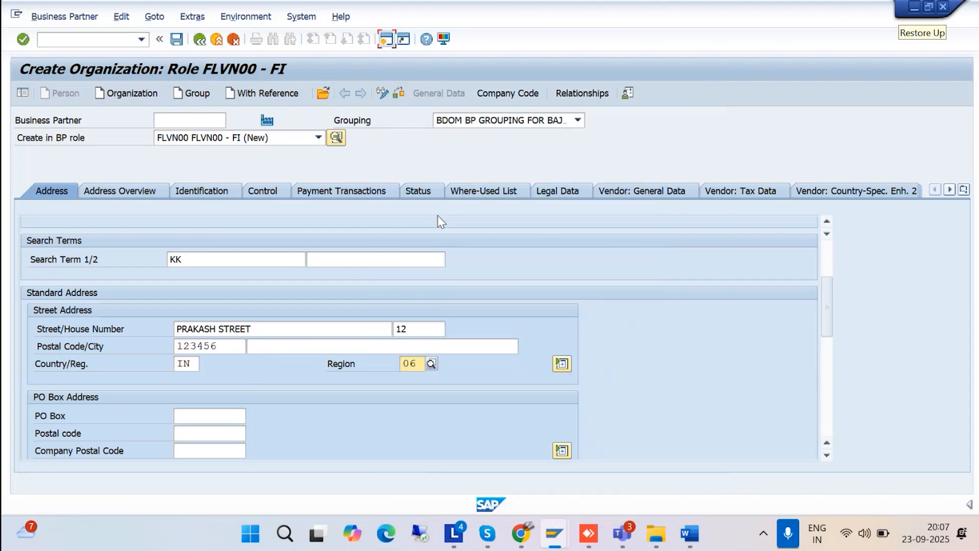
Set the organization's communication language to EN English.
{"action": "left_click_drag", "start_coordinate": [825, 312], "coordinate": [826, 342]}
{"action": "left_click", "coordinate": [305, 381]}
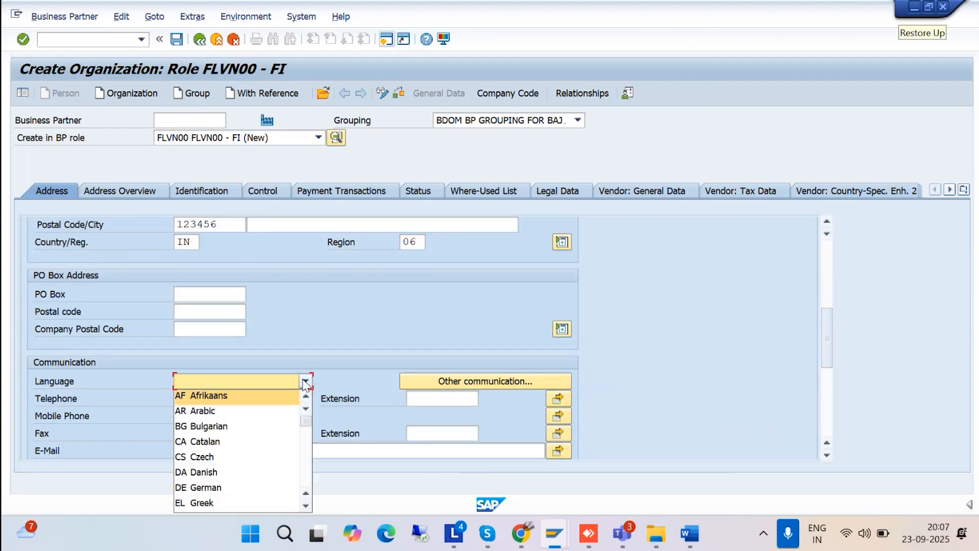
{"action": "scroll", "coordinate": [289, 437], "scroll_direction": "down", "scroll_amount": 1}
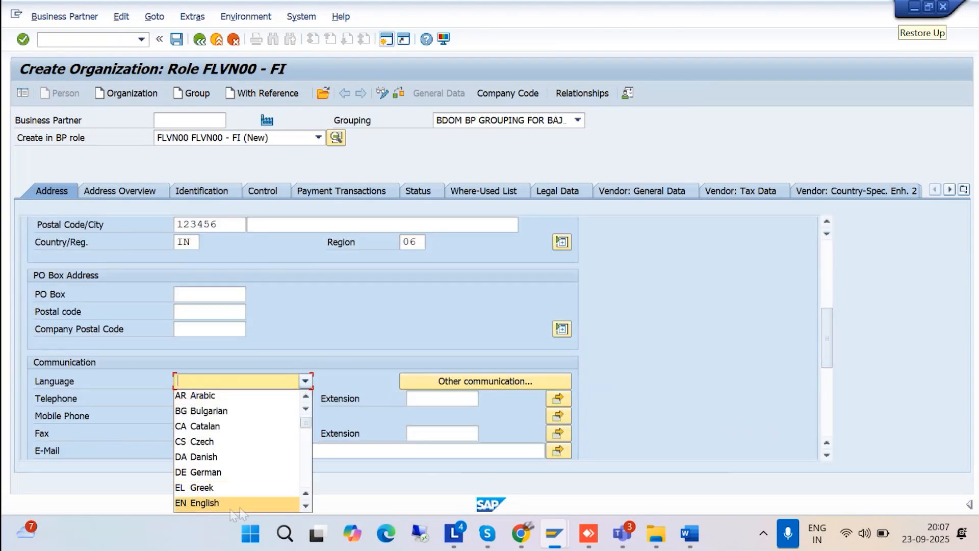
{"action": "left_click", "coordinate": [204, 502]}
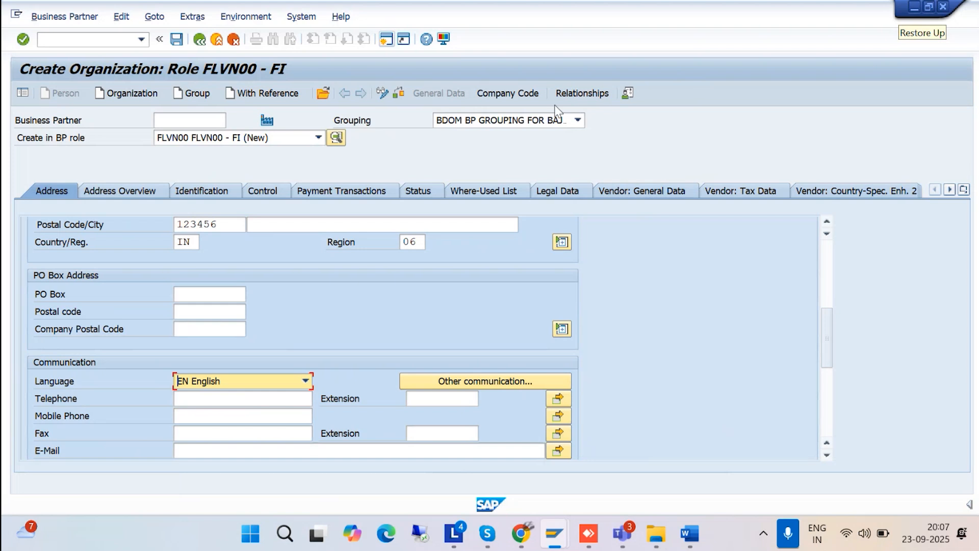
Assign company code BAJM to the vendor and set its reconciliation account to 2001 (AP RECON A/C).
{"action": "left_click", "coordinate": [505, 95]}
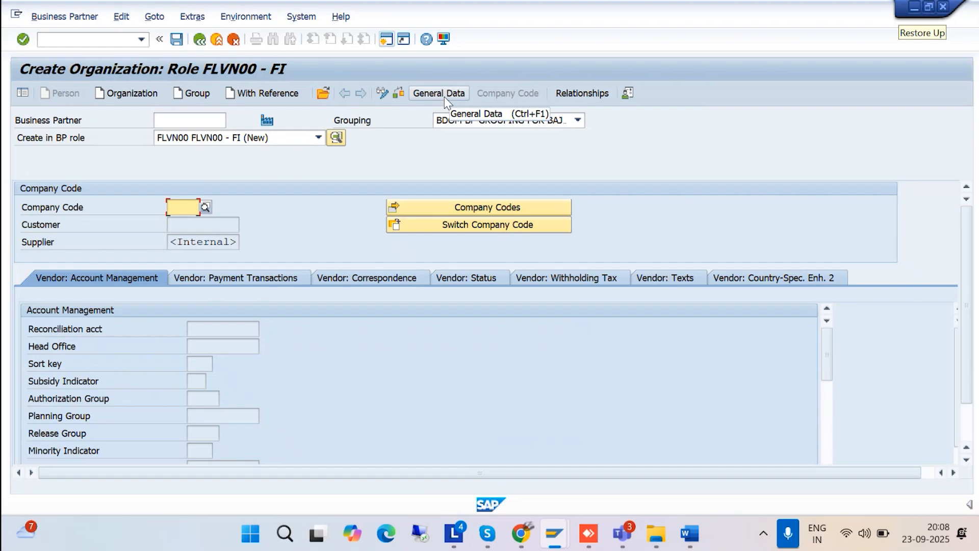
{"action": "type", "text": "BAJM"}
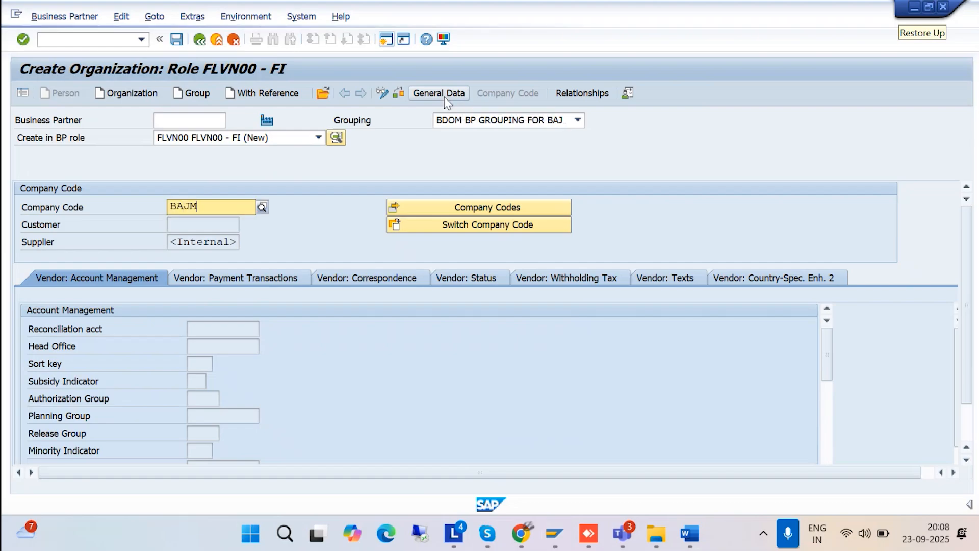
{"action": "left_click", "coordinate": [226, 233]}
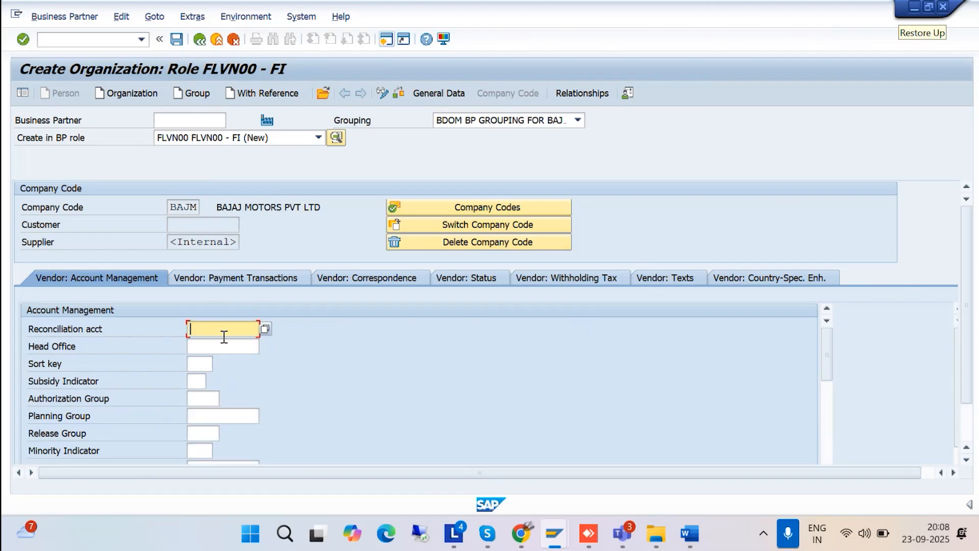
{"action": "left_click", "coordinate": [269, 330]}
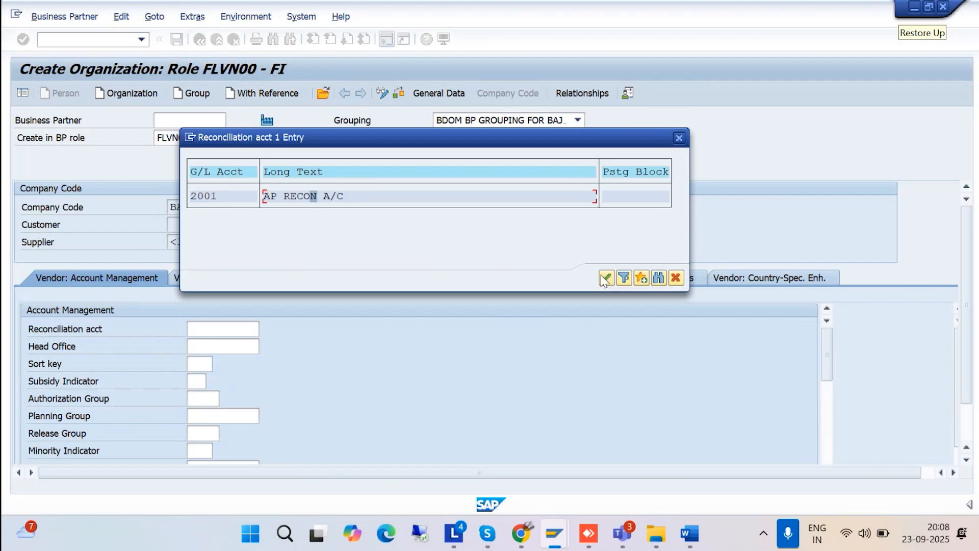
{"action": "left_click", "coordinate": [601, 273]}
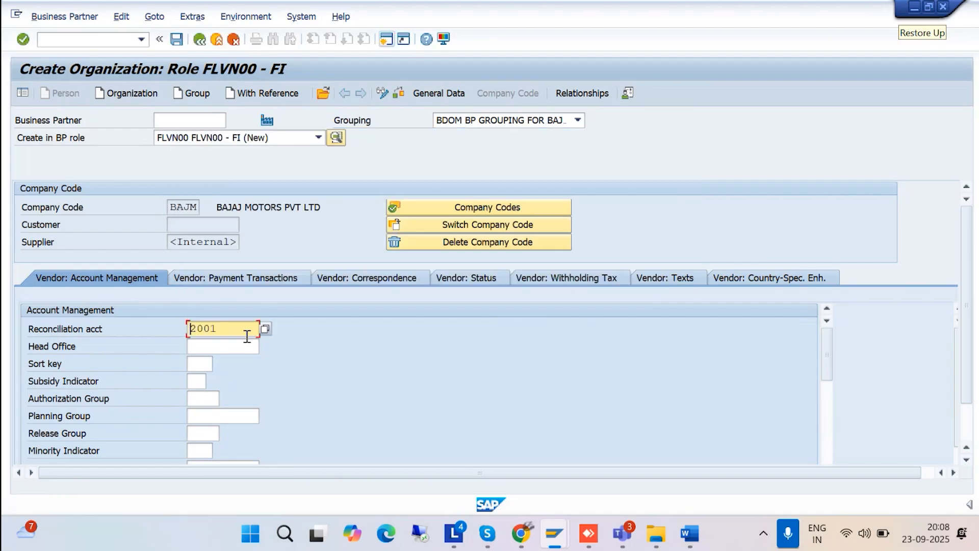
Set the vendor's terms of payment to 0001 and save the new business partner.
{"action": "left_click", "coordinate": [254, 281]}
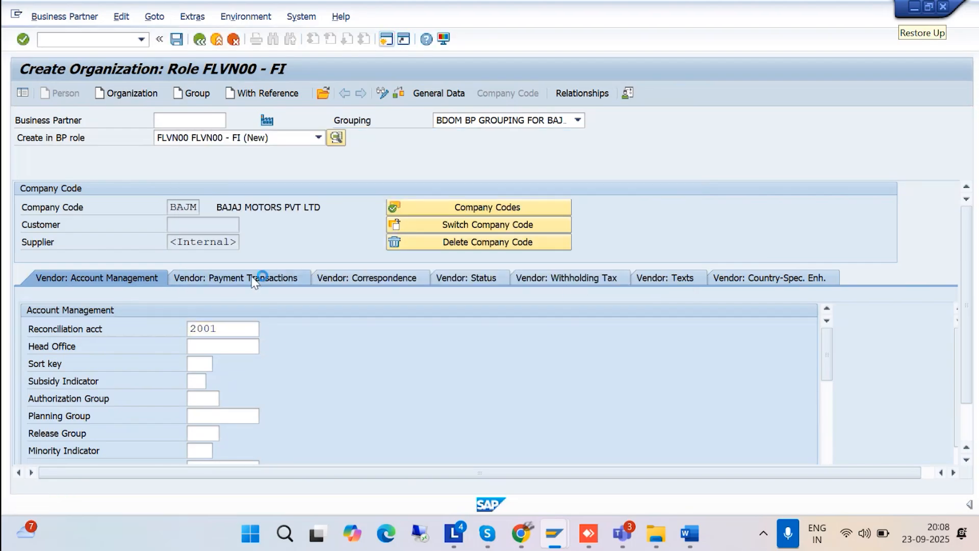
{"action": "type", "text": "0001"}
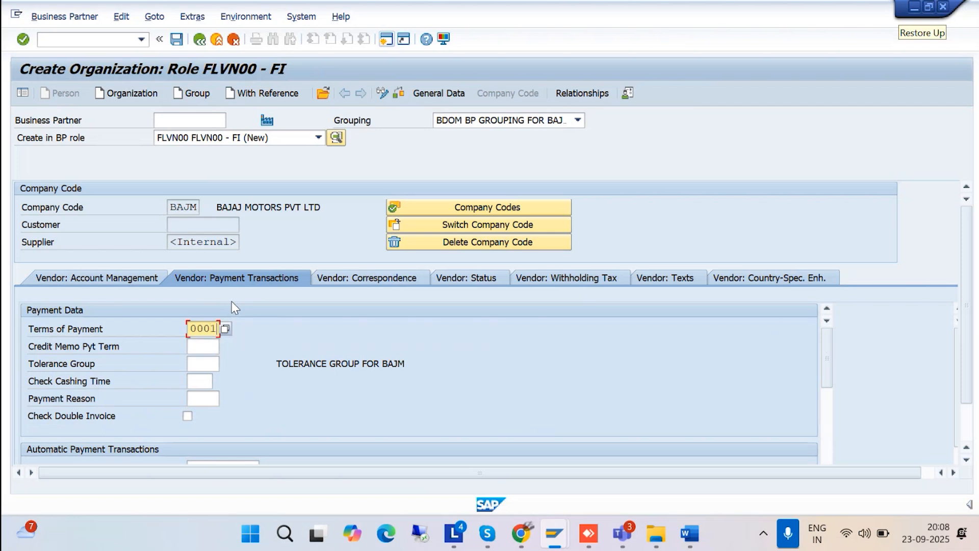
{"action": "key", "text": "Return"}
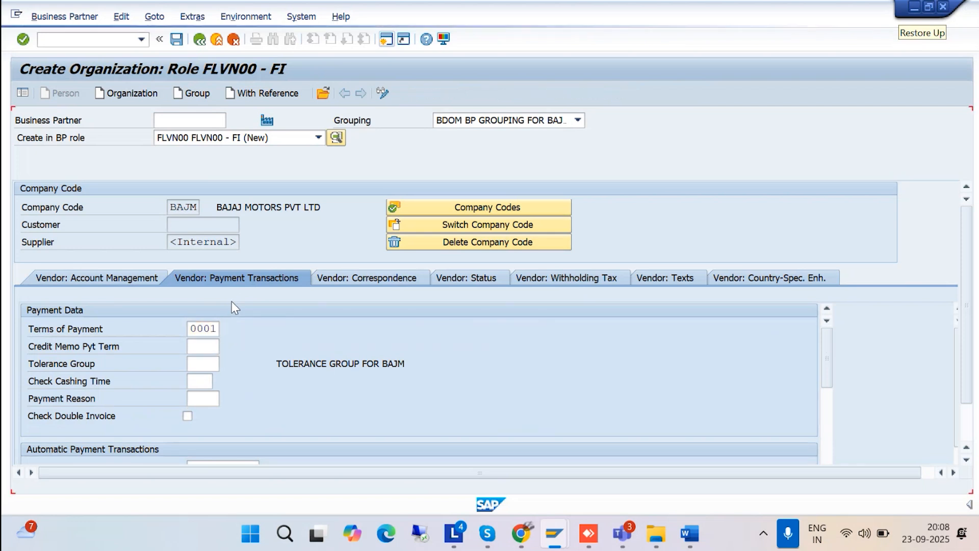
{"action": "left_click", "coordinate": [180, 42]}
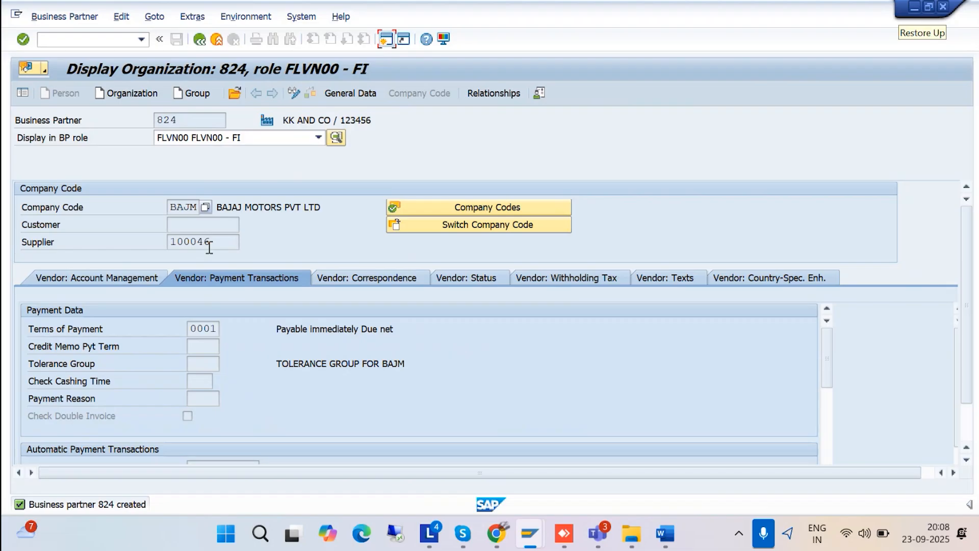
Leave the business partner and open the general table display with transaction SE16N.
{"action": "left_click", "coordinate": [198, 210]}
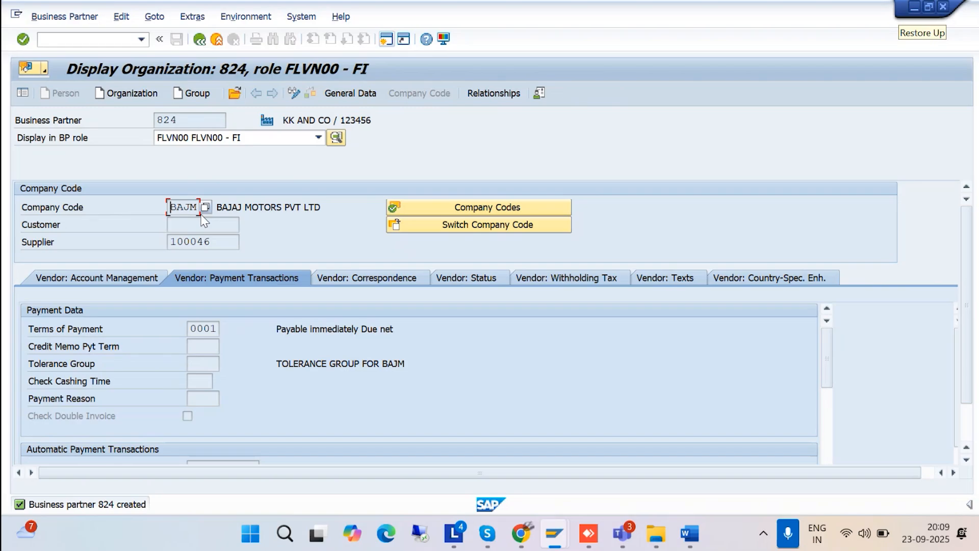
{"action": "left_click", "coordinate": [386, 38]}
{"action": "left_click", "coordinate": [83, 36]}
{"action": "type", "text": "/NIBP"}
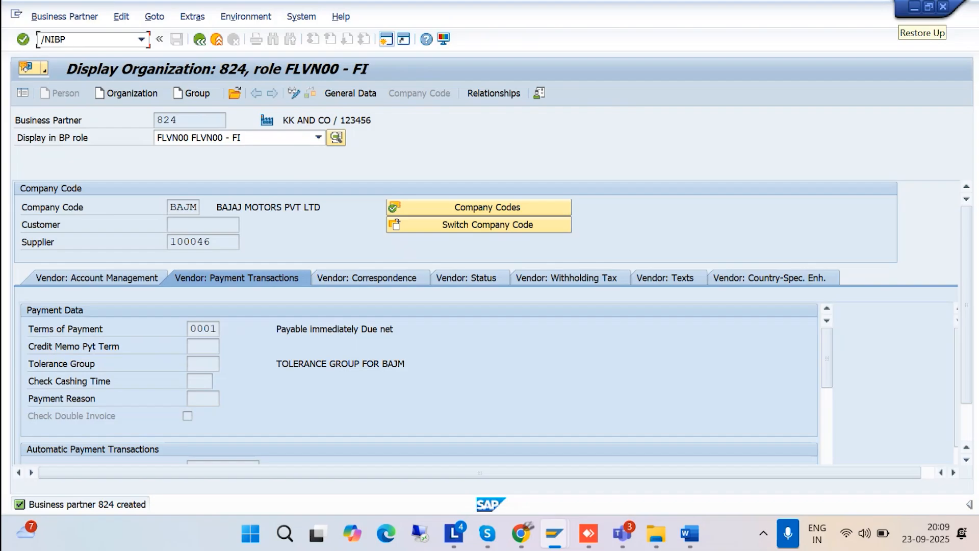
{"action": "key", "text": "BackSpace"}
{"action": "key", "text": "BackSpace"}
{"action": "key", "text": "BackSpace"}
{"action": "key", "text": "BackSpace"}
{"action": "key", "text": "BackSpace"}
{"action": "type", "text": "/NSE16N"}
{"action": "key", "text": "Return"}
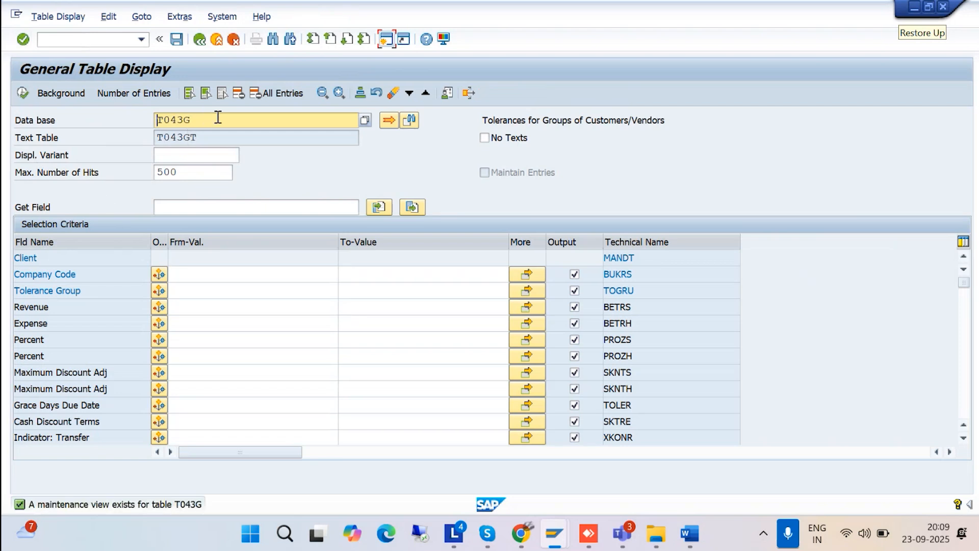
Select the table IBPSUPPLIER in the general table display and list its entries.
{"action": "left_click_drag", "start_coordinate": [218, 117], "coordinate": [69, 133]}
{"action": "key", "text": "BackSpace"}
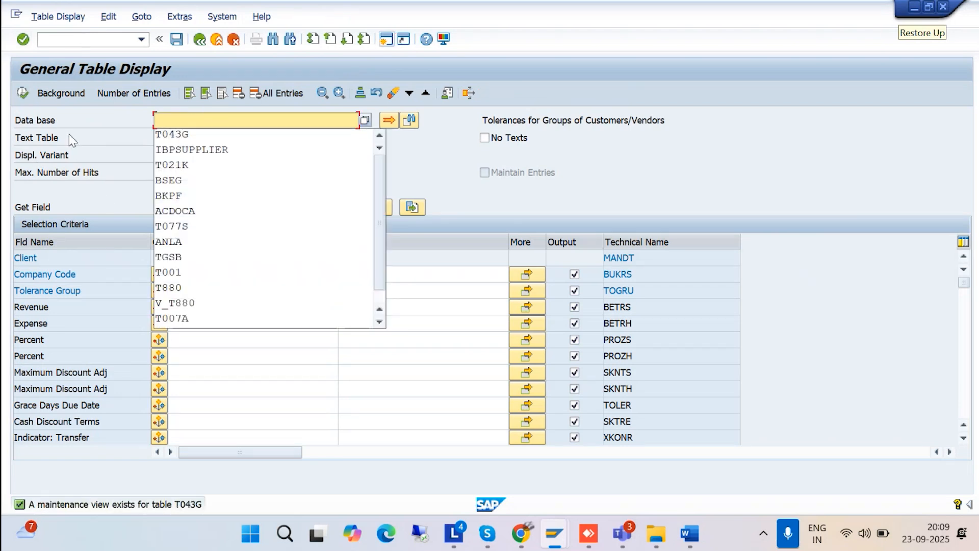
{"action": "left_click", "coordinate": [179, 151]}
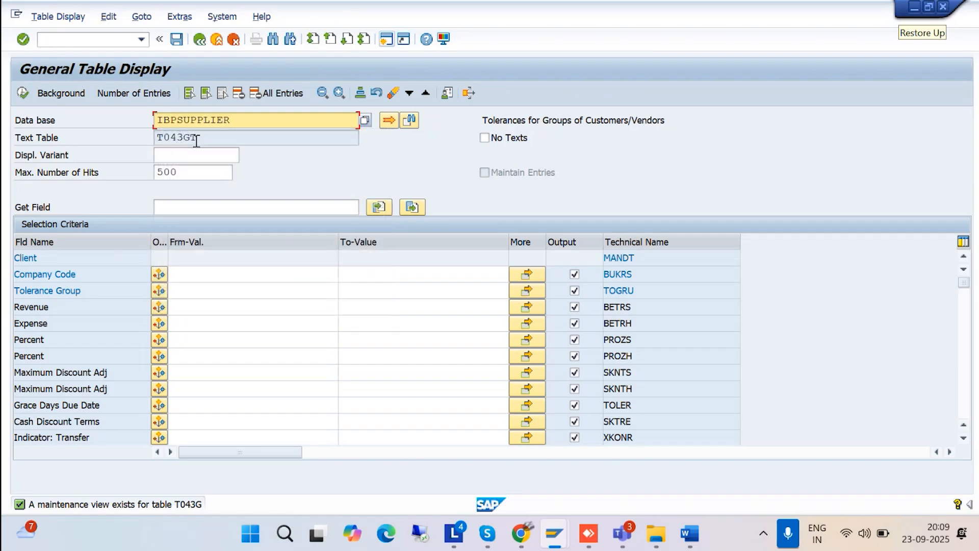
{"action": "left_click", "coordinate": [22, 93]}
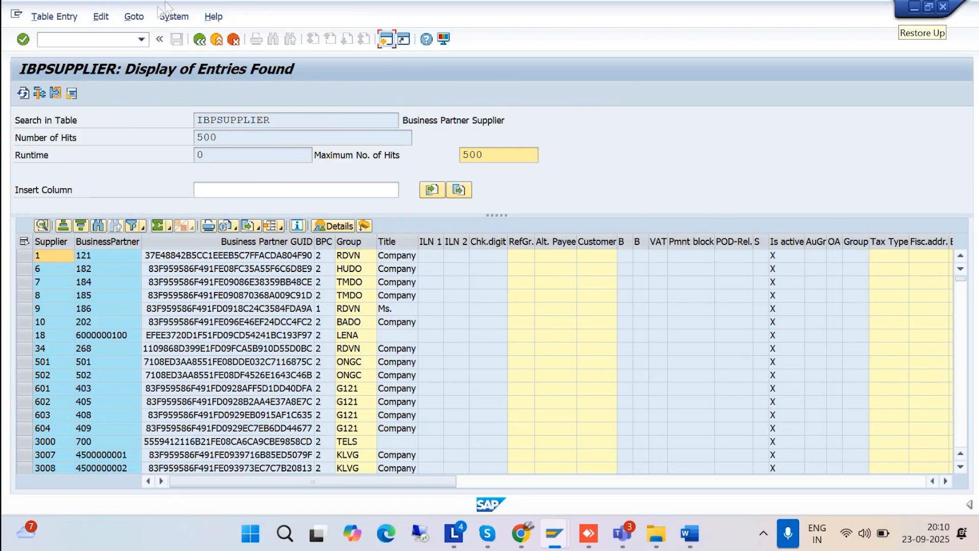
Restrict the IBPSUPPLIER selection to the previously created vendor's supplier number and display the matching entry.
{"action": "left_click", "coordinate": [199, 40]}
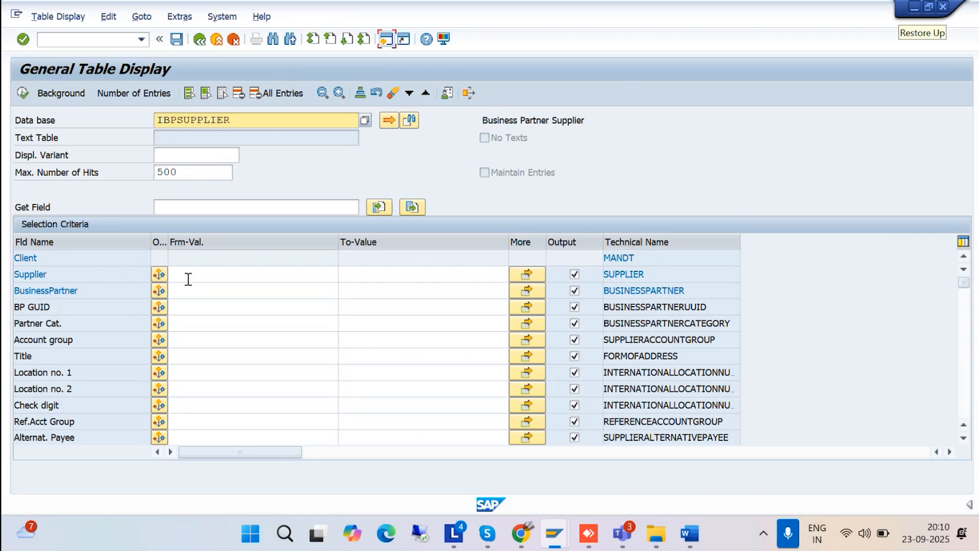
{"action": "left_click", "coordinate": [187, 276]}
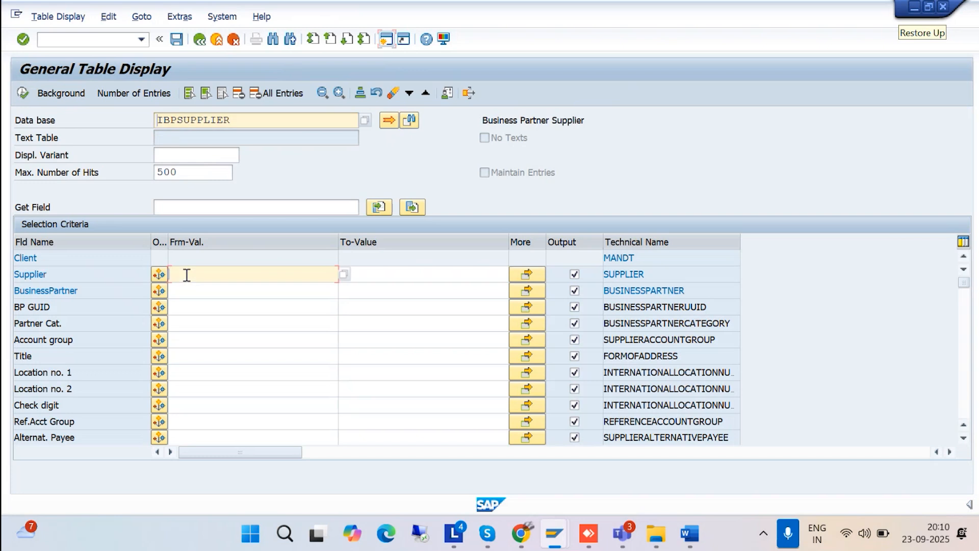
{"action": "type", "text": "100"}
{"action": "type", "text": "005"}
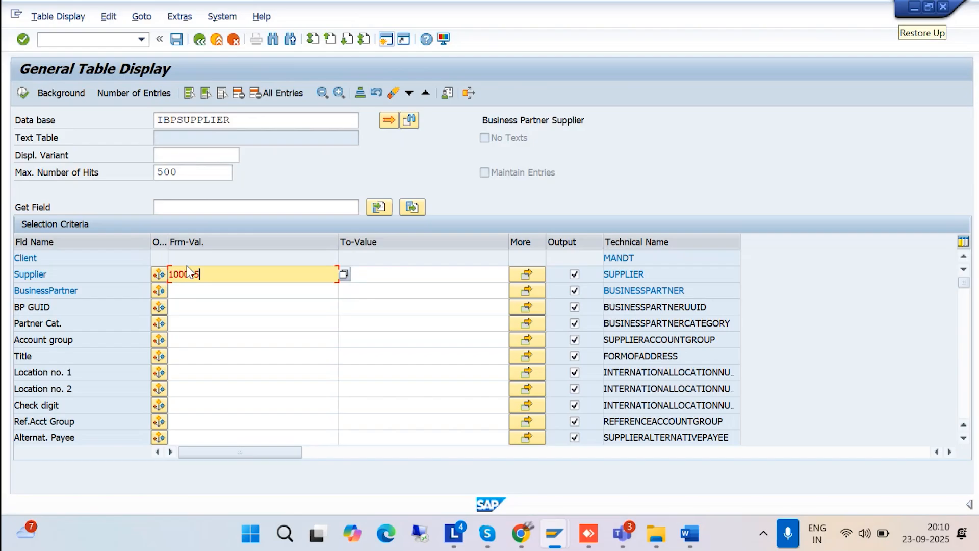
{"action": "left_click", "coordinate": [23, 94]}
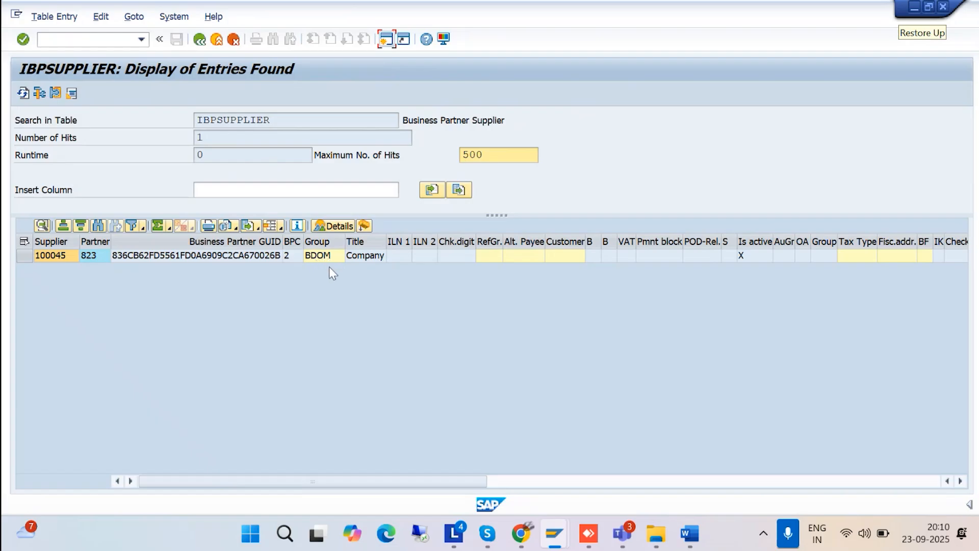
Leave the table display and start vendor invoice entry with transaction FB60.
{"action": "left_click", "coordinate": [200, 39]}
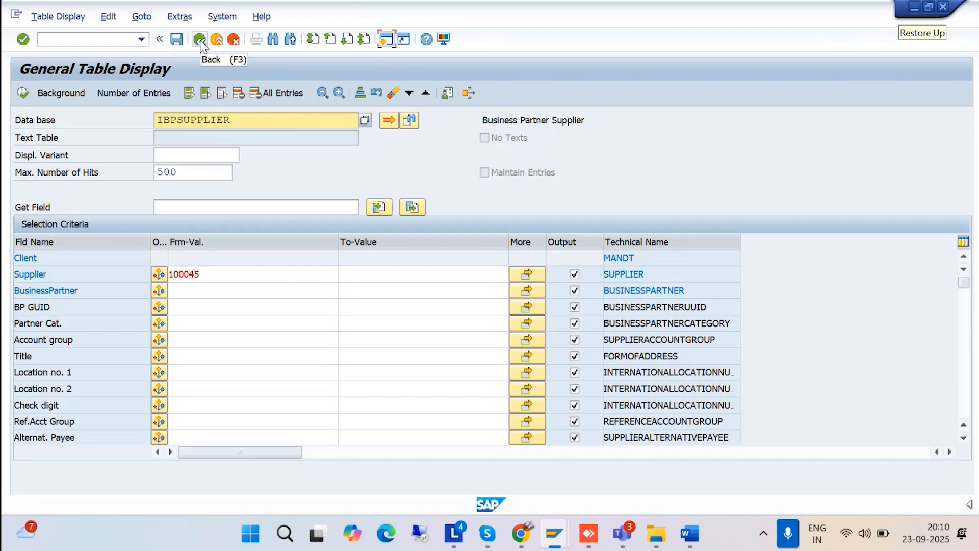
{"action": "left_click", "coordinate": [200, 39]}
{"action": "left_click", "coordinate": [65, 46]}
{"action": "type", "text": "/NFB60"}
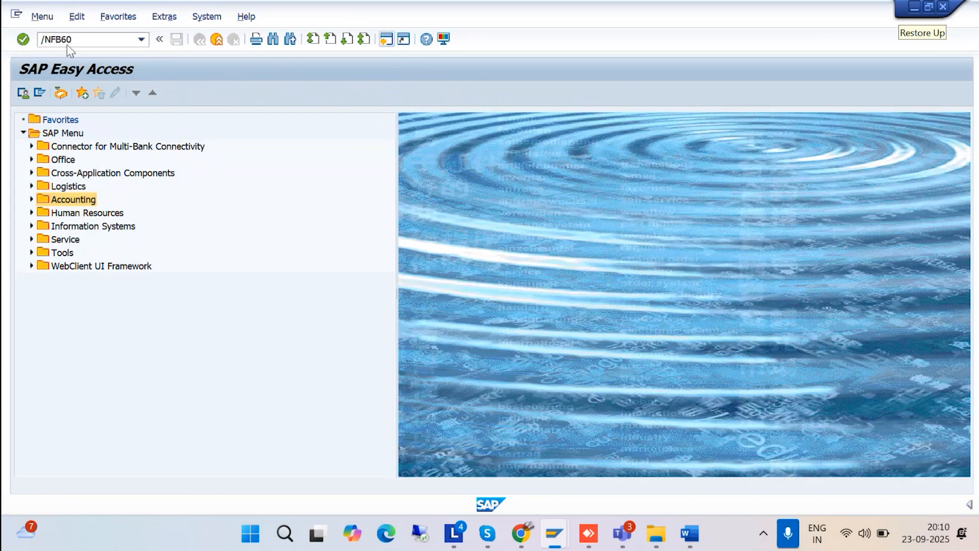
{"action": "key", "text": "Return"}
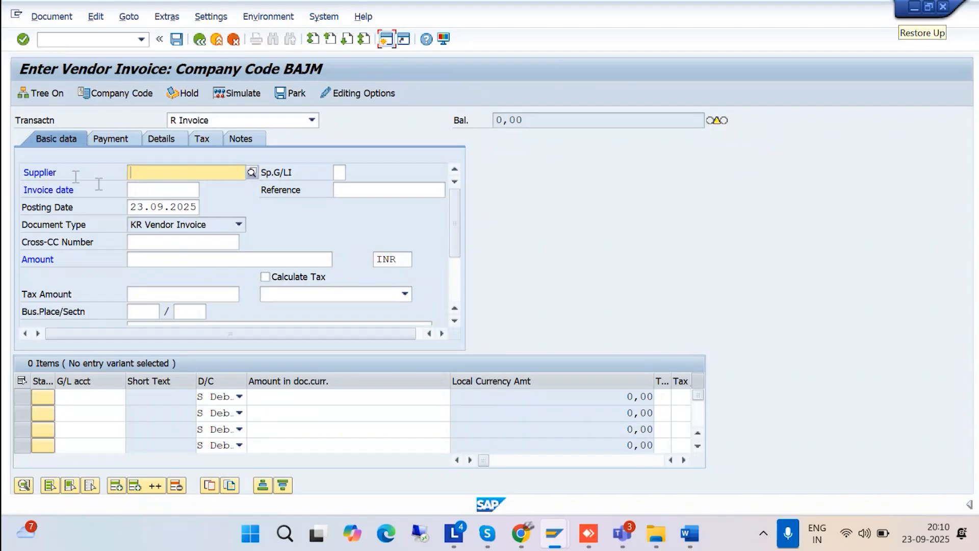
Look up the suppliers of company code BAJM for the invoice, without taking one over.
{"action": "left_click", "coordinate": [253, 174]}
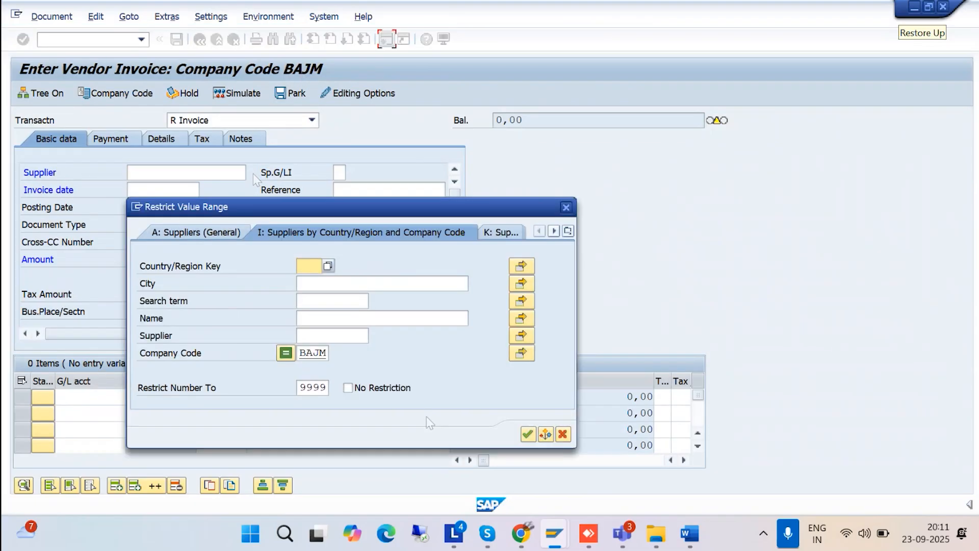
{"action": "left_click", "coordinate": [527, 434]}
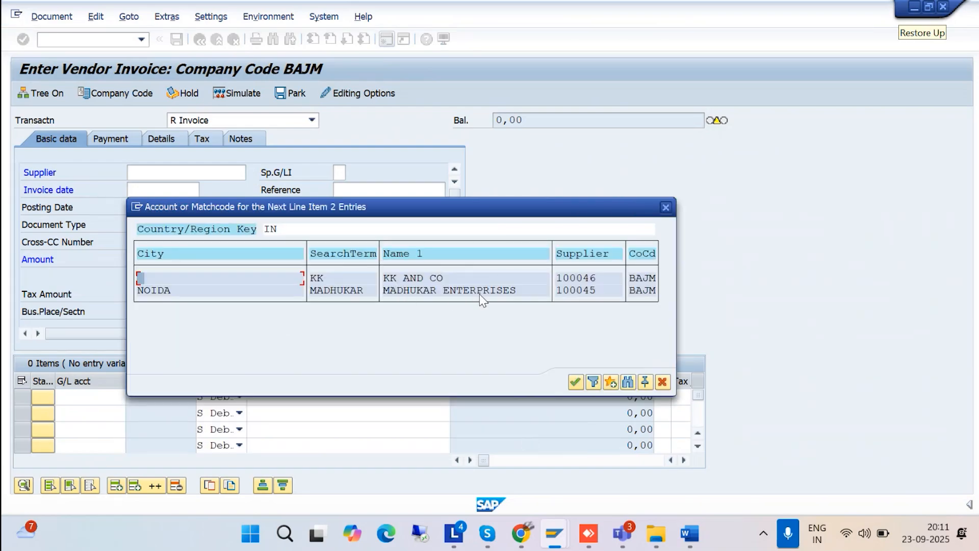
{"action": "left_click", "coordinate": [424, 294]}
{"action": "left_click", "coordinate": [665, 208]}
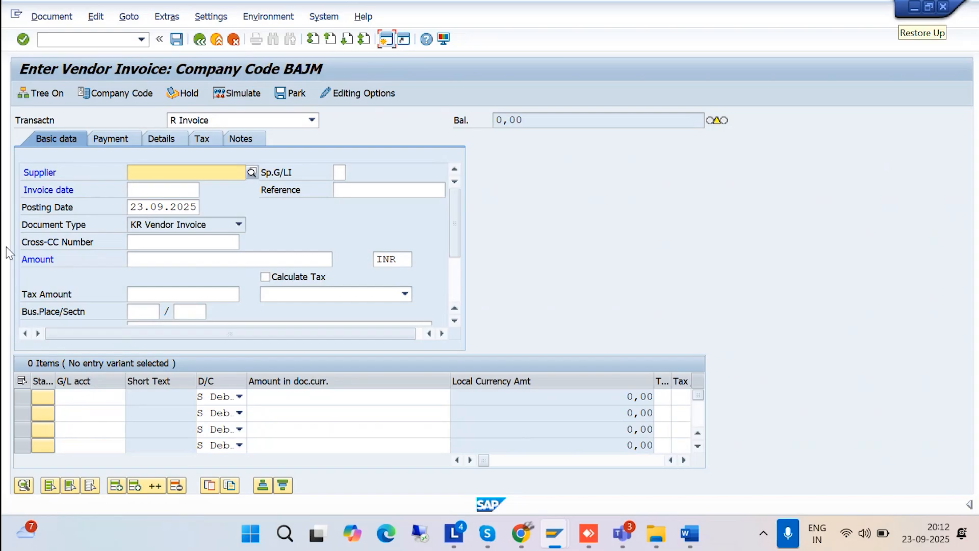
Bring up the open Microsoft Teams windows to switch to the meeting.
{"action": "left_click", "coordinate": [621, 533]}
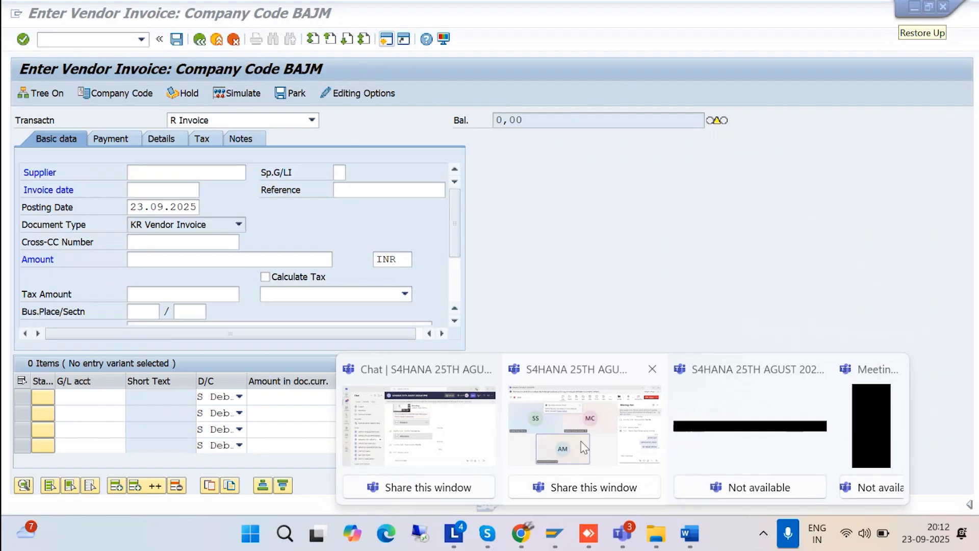